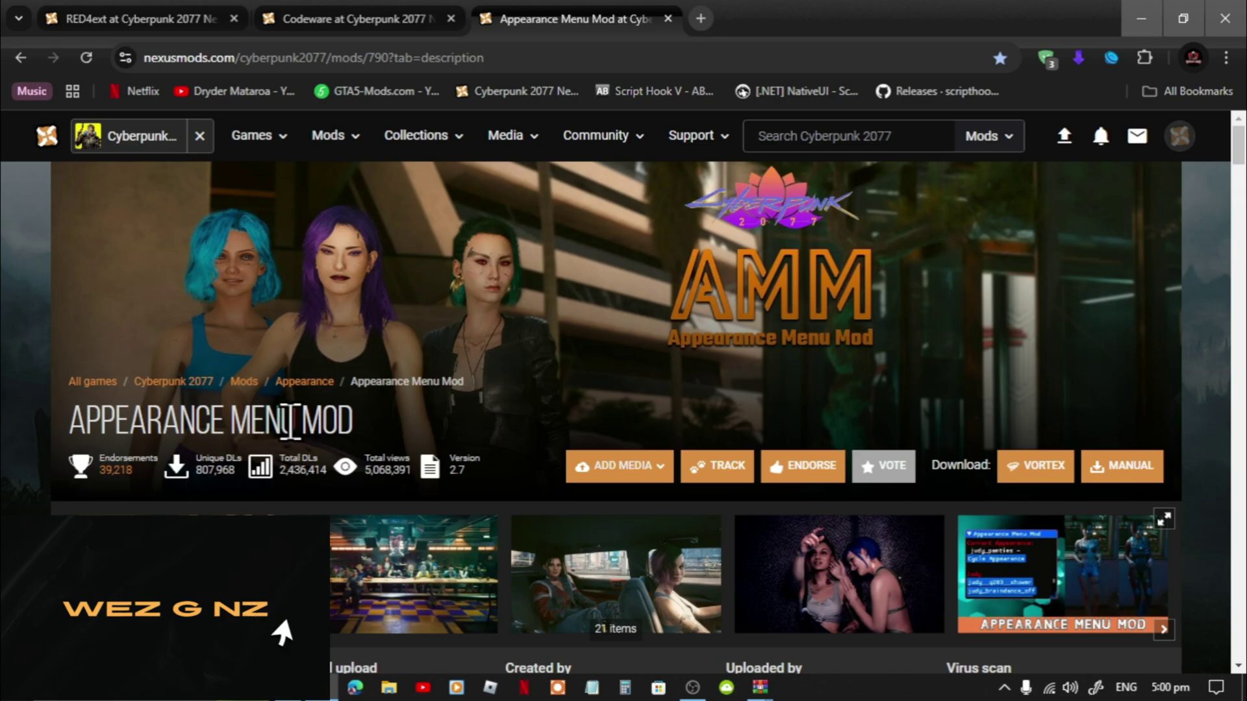
- Scroll down the Appearance Menu Mod page to its About This Mod description
scroll(21, 327, "down", 3)
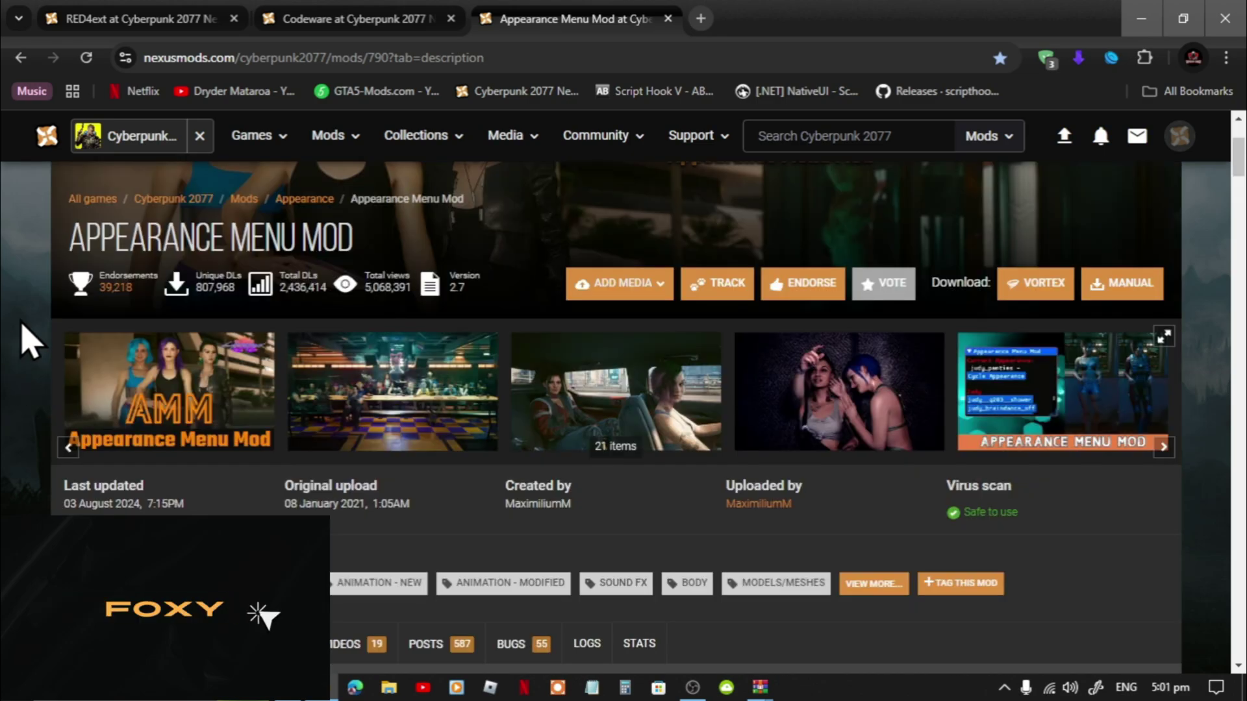
scroll(29, 341, "down", 5)
scroll(29, 341, "down", 1)
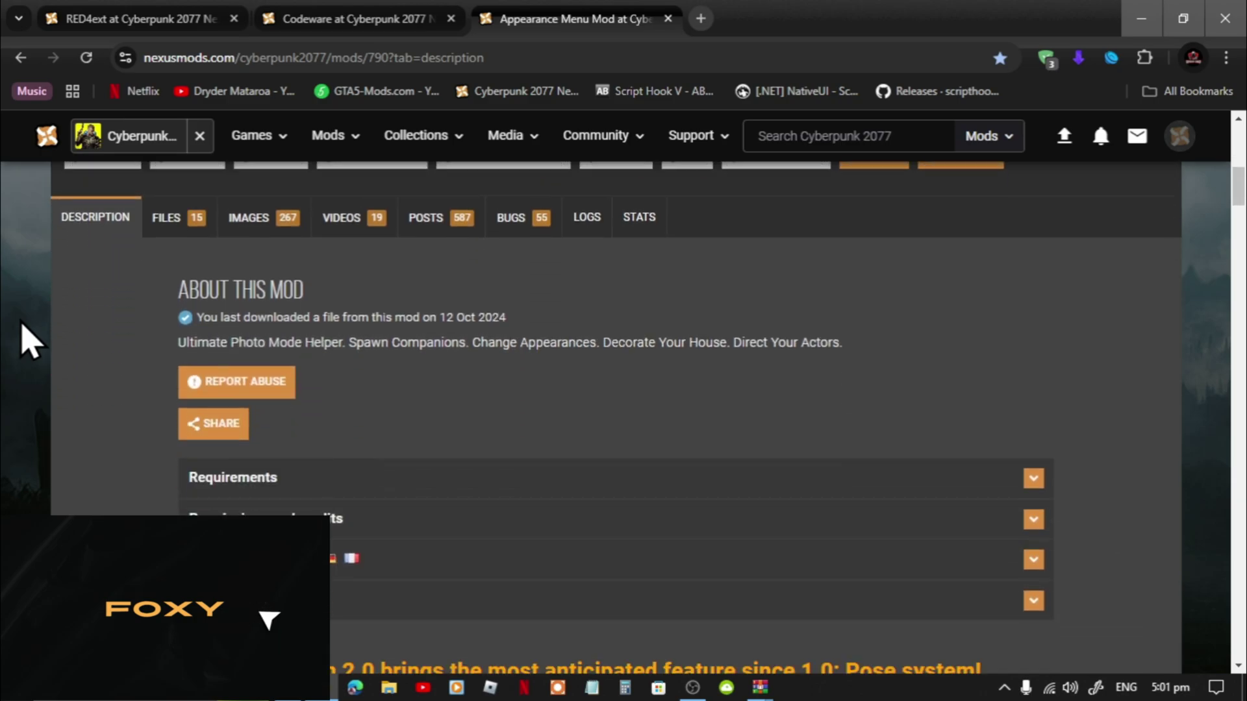
- Download the main file Appearance Menu Mod-790-2-7-1706495610.zip via Manual Download and Slow Download
left_click(194, 219)
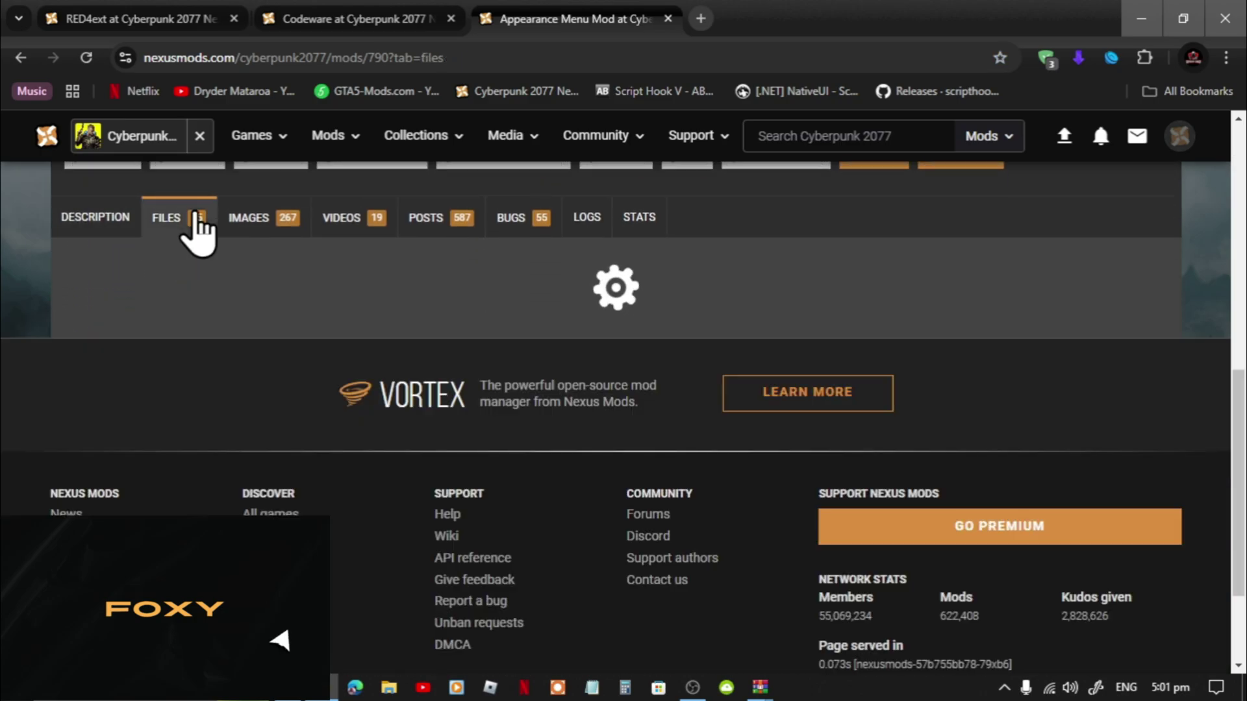
scroll(195, 234, "down", 4)
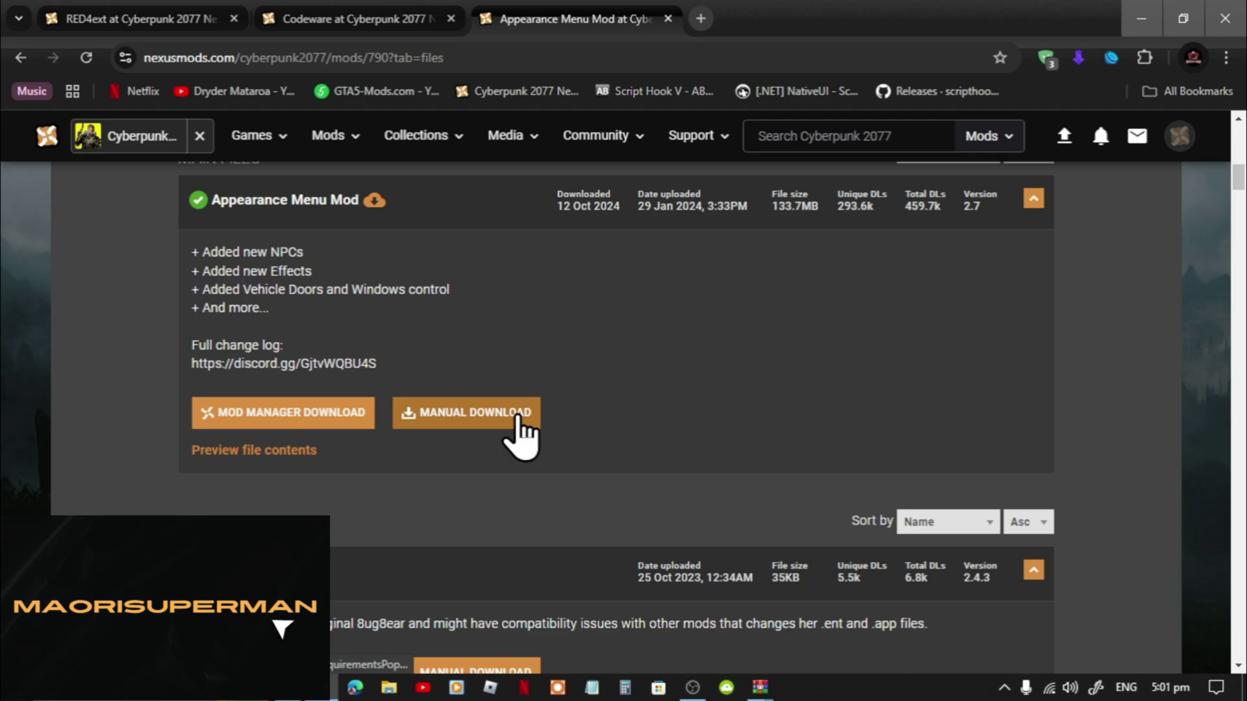
left_click(519, 416)
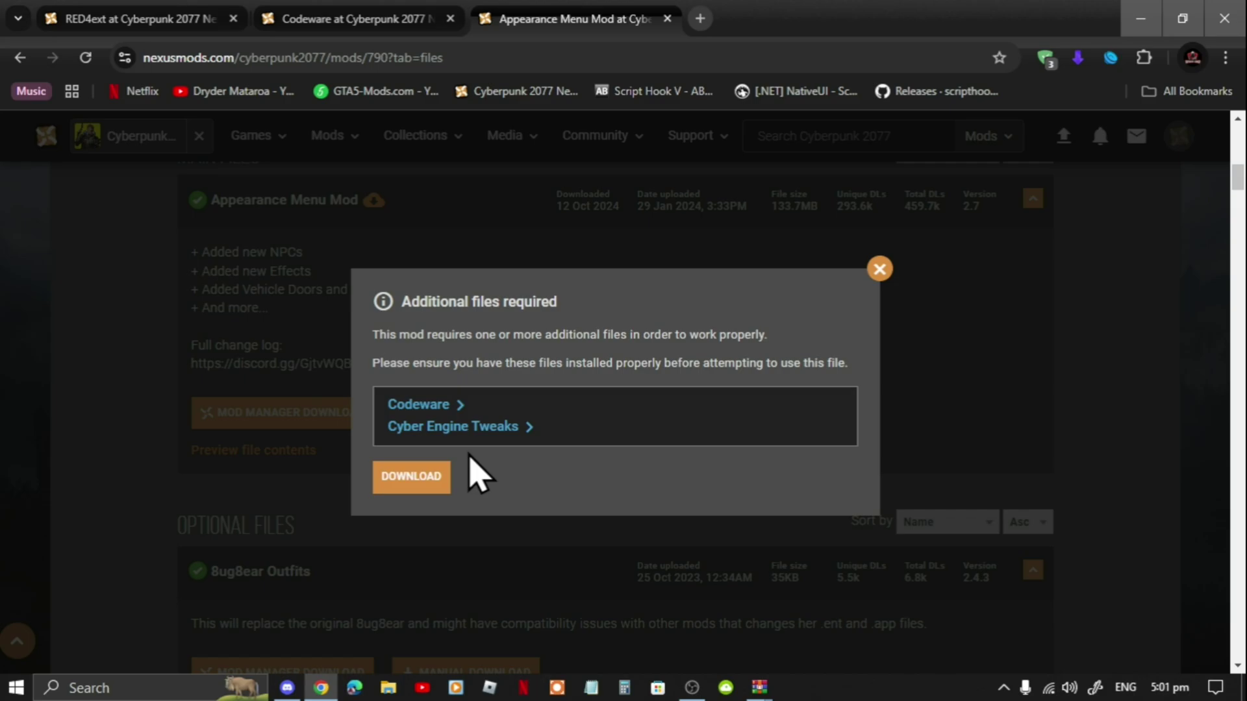
left_click(415, 478)
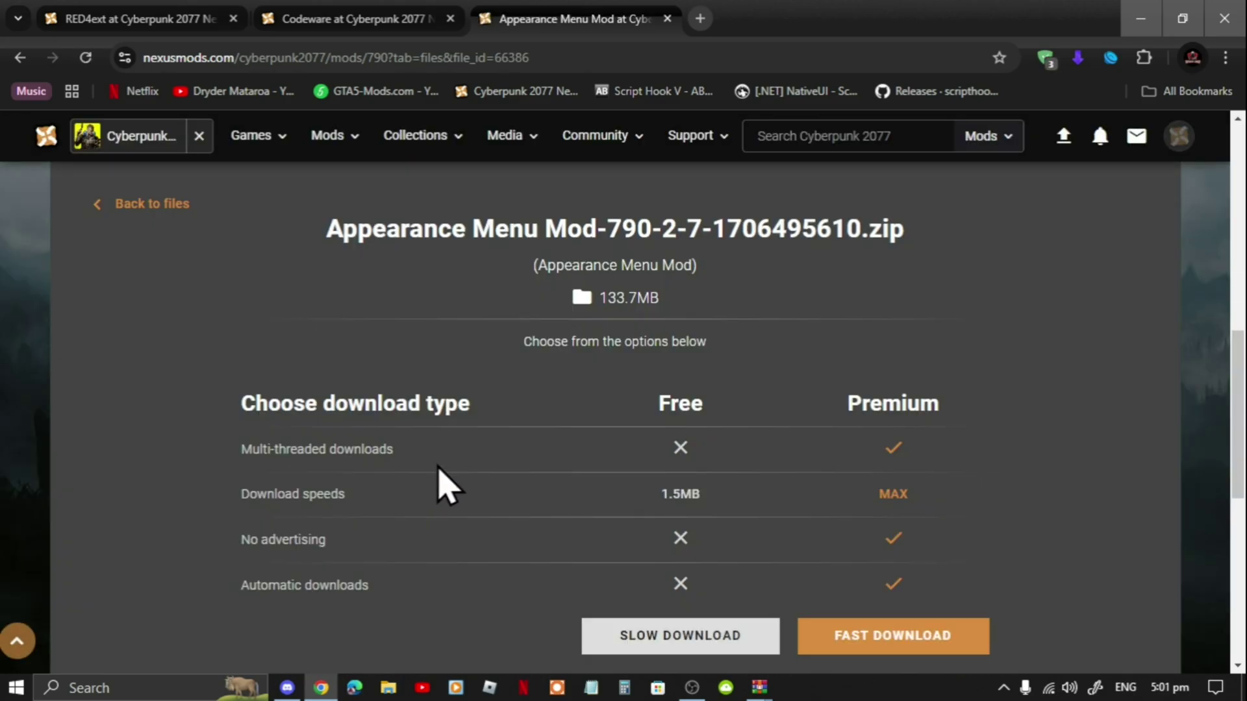
scroll(718, 643, "down", 3)
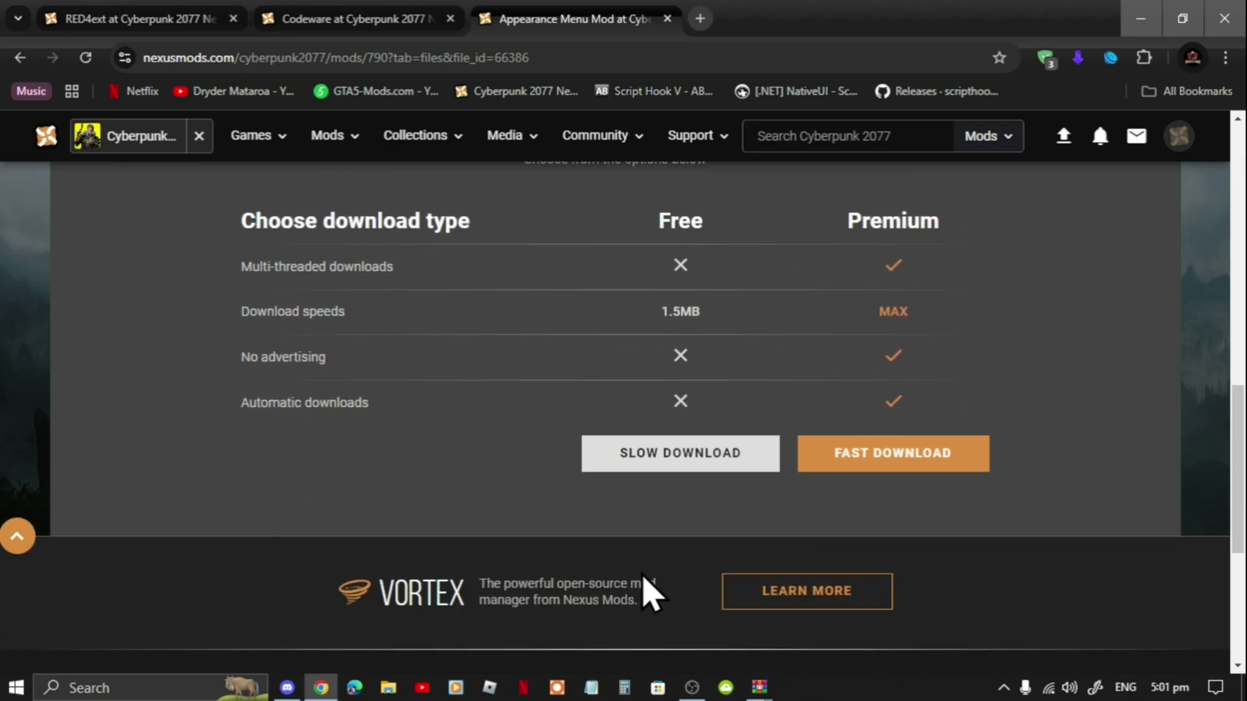
left_click(656, 468)
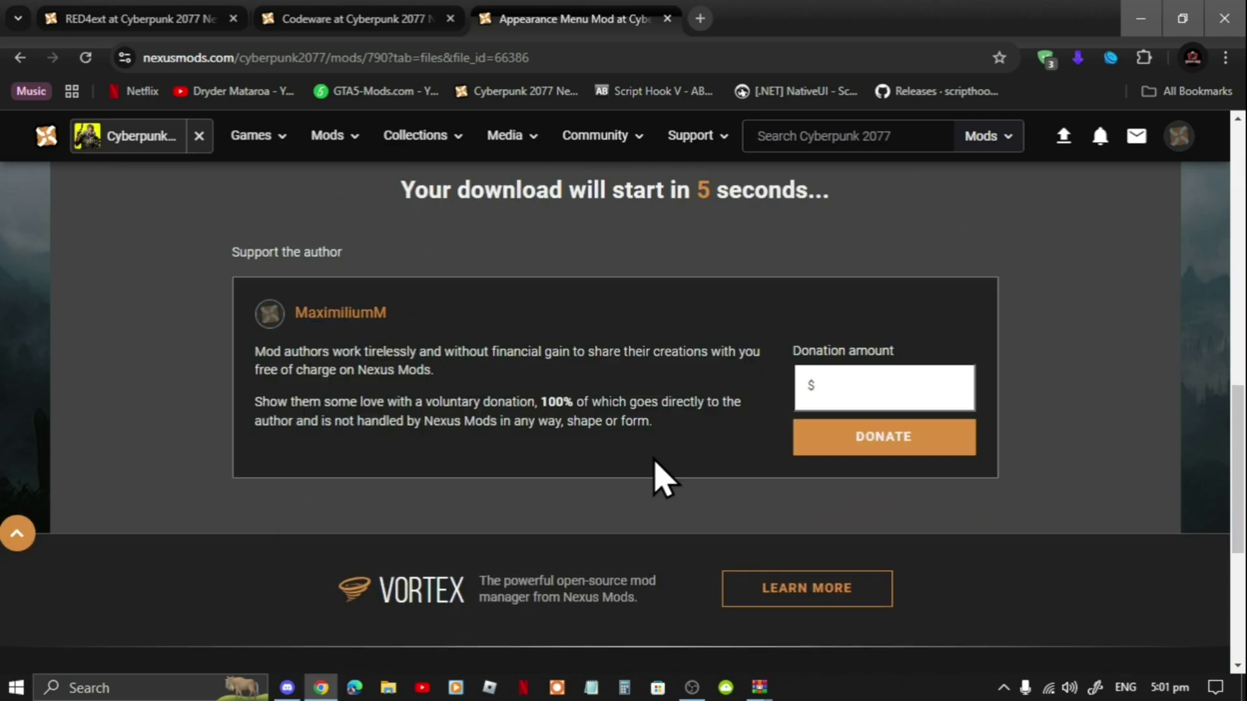
scroll(656, 468, "up", 3)
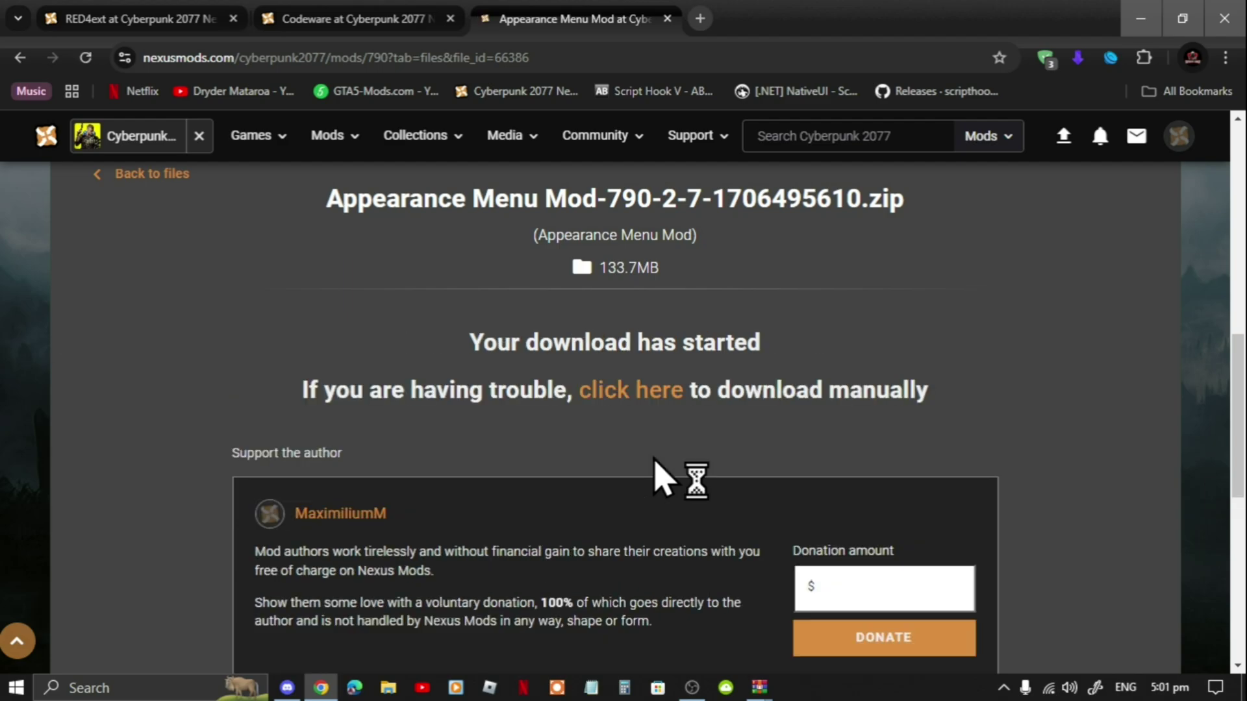
key("Return")
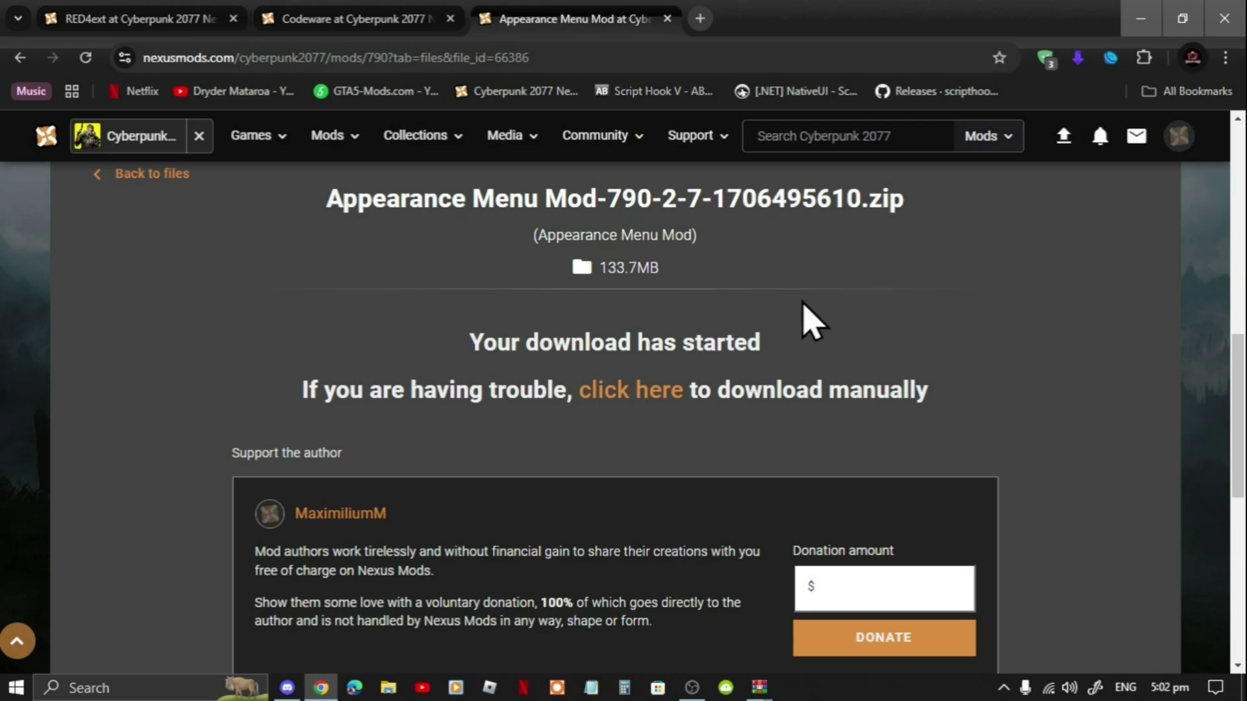
left_click(383, 19)
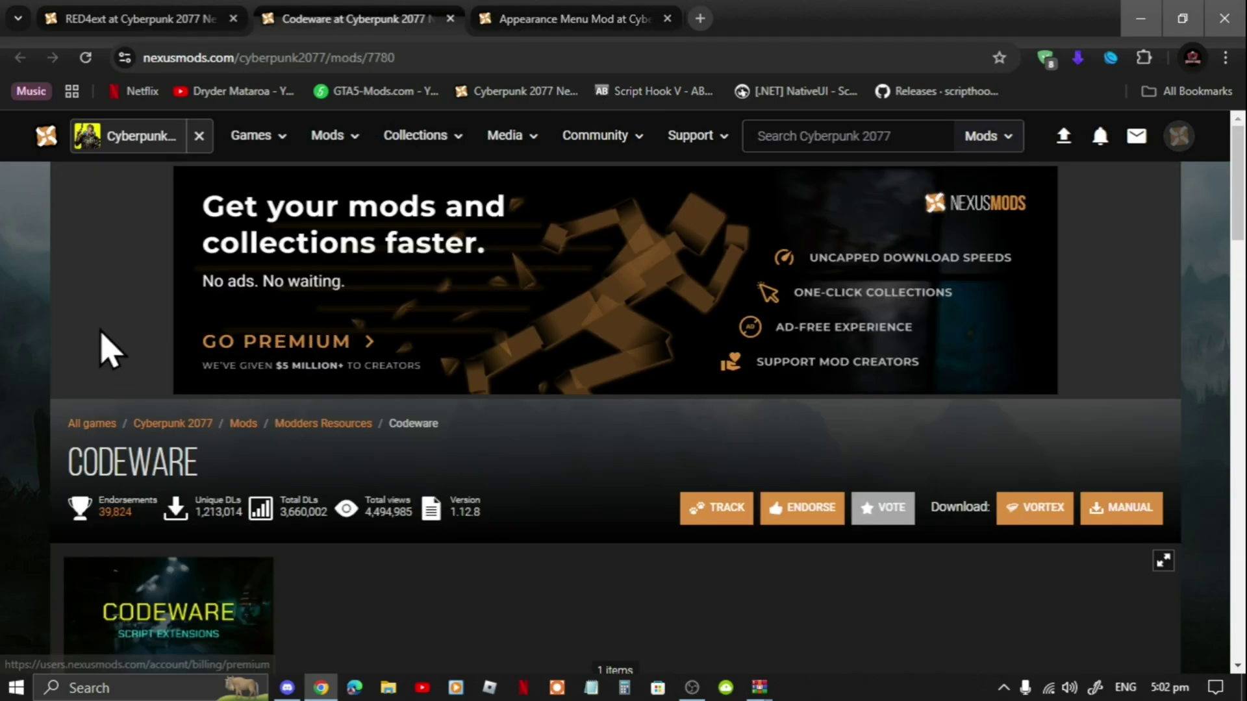
- Start the manual download of the main Codeware file, past the RED4ext requirement notice
scroll(5, 322, "down", 2)
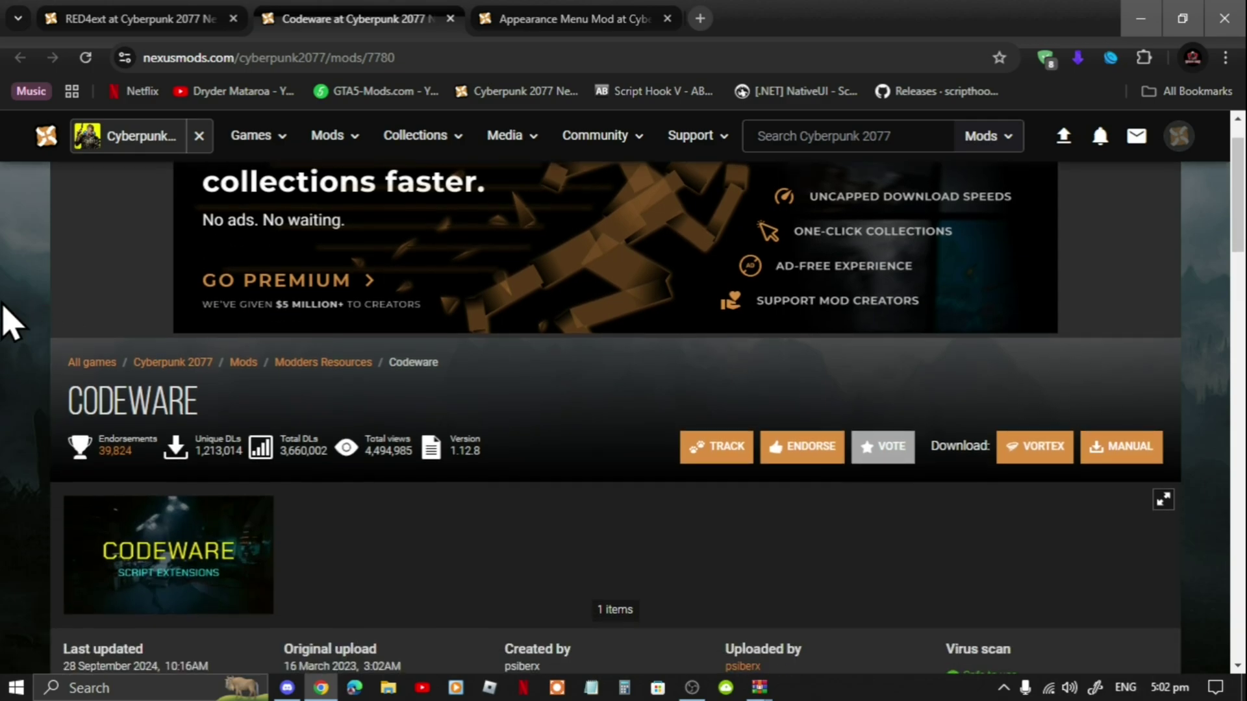
scroll(4, 311, "down", 5)
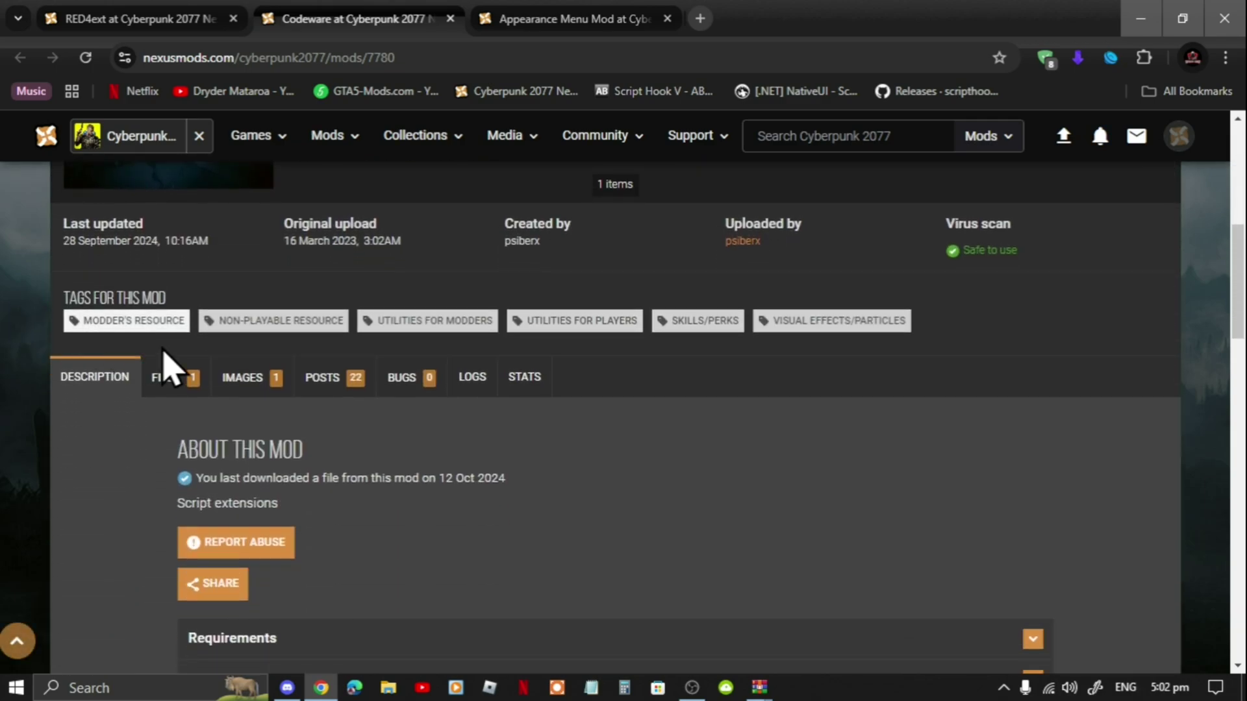
left_click(170, 388)
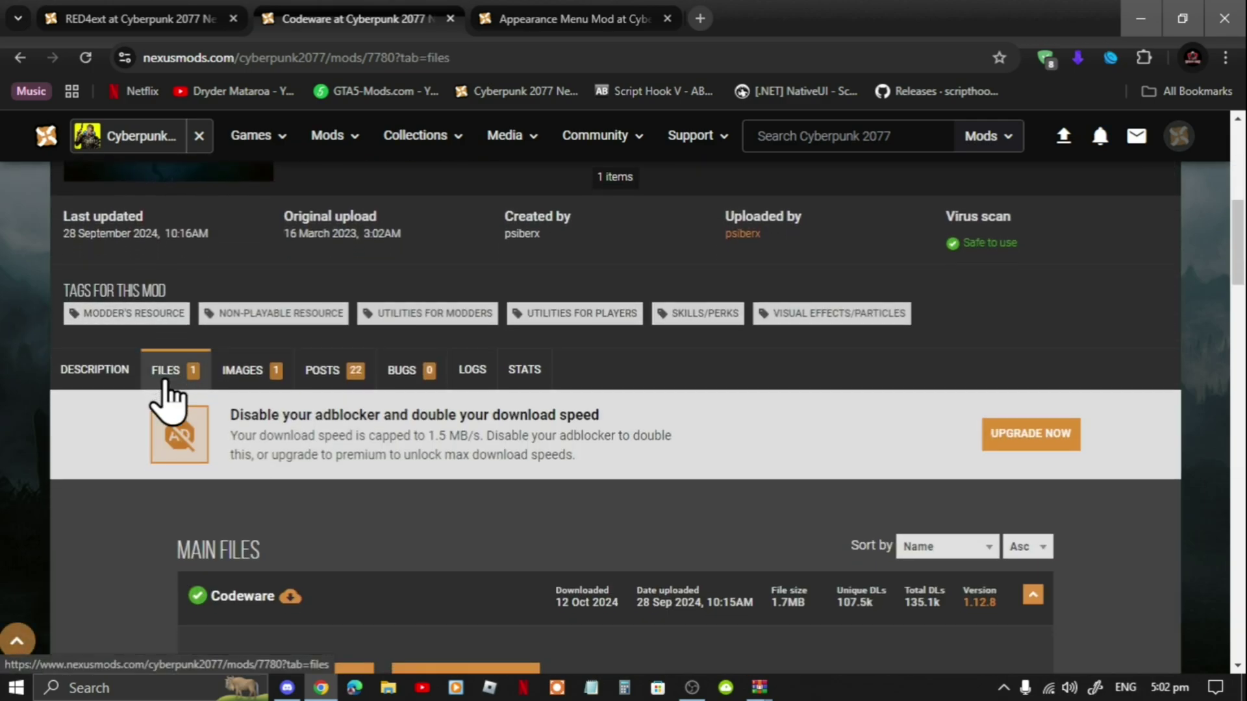
scroll(168, 396, "down", 2)
scroll(164, 384, "down", 2)
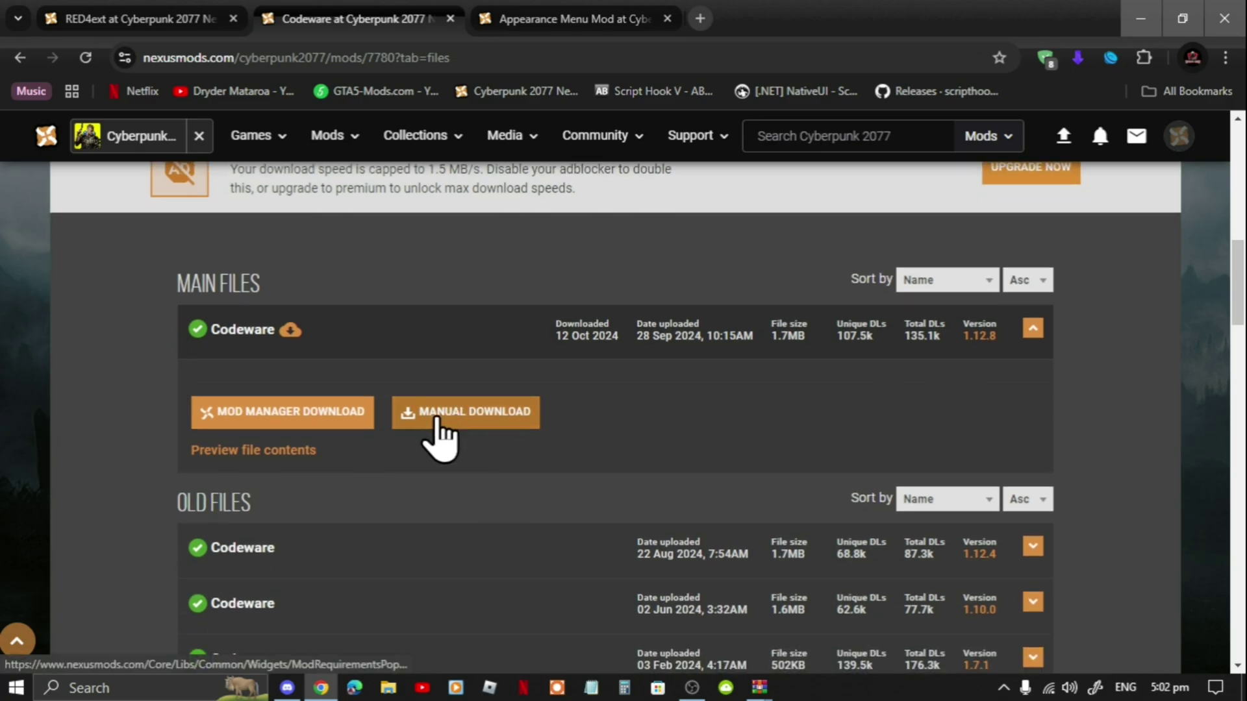
left_click(461, 416)
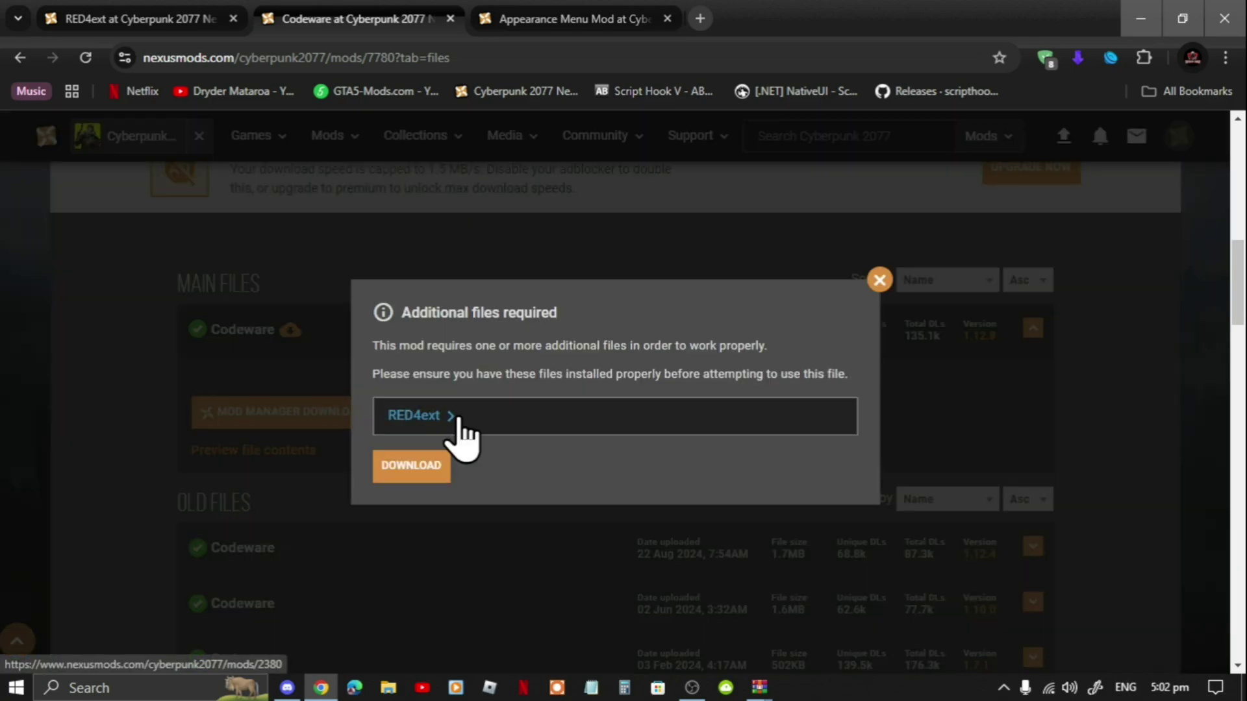
left_click(410, 466)
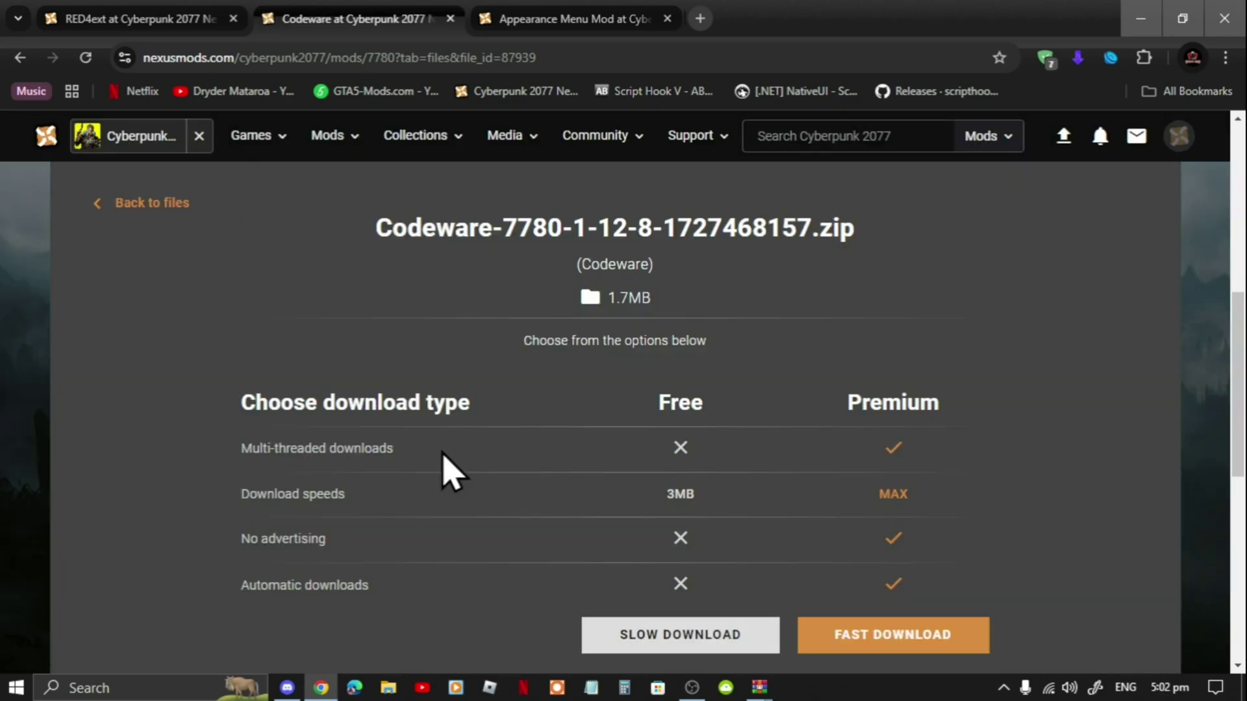
- Choose Slow Download and save Codeware-7780-1-12-8-1727468157.zip to the Desktop
scroll(617, 393, "down", 1)
scroll(617, 397, "down", 2)
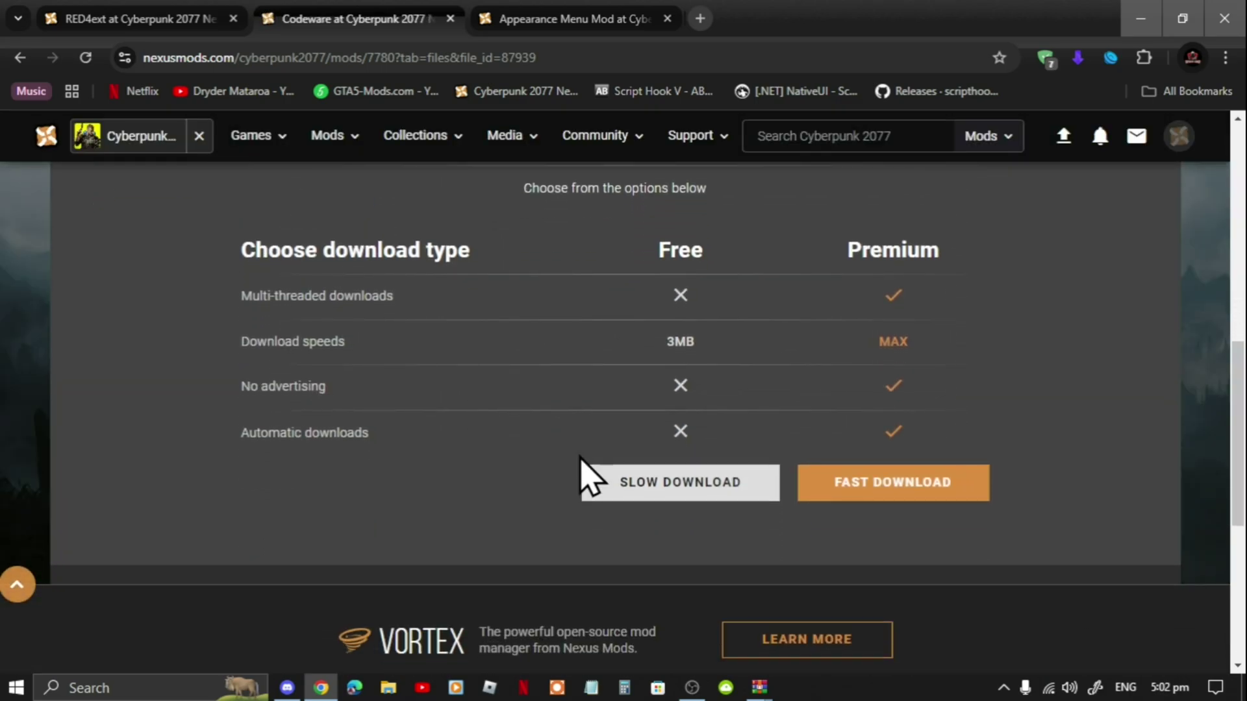
left_click(679, 493)
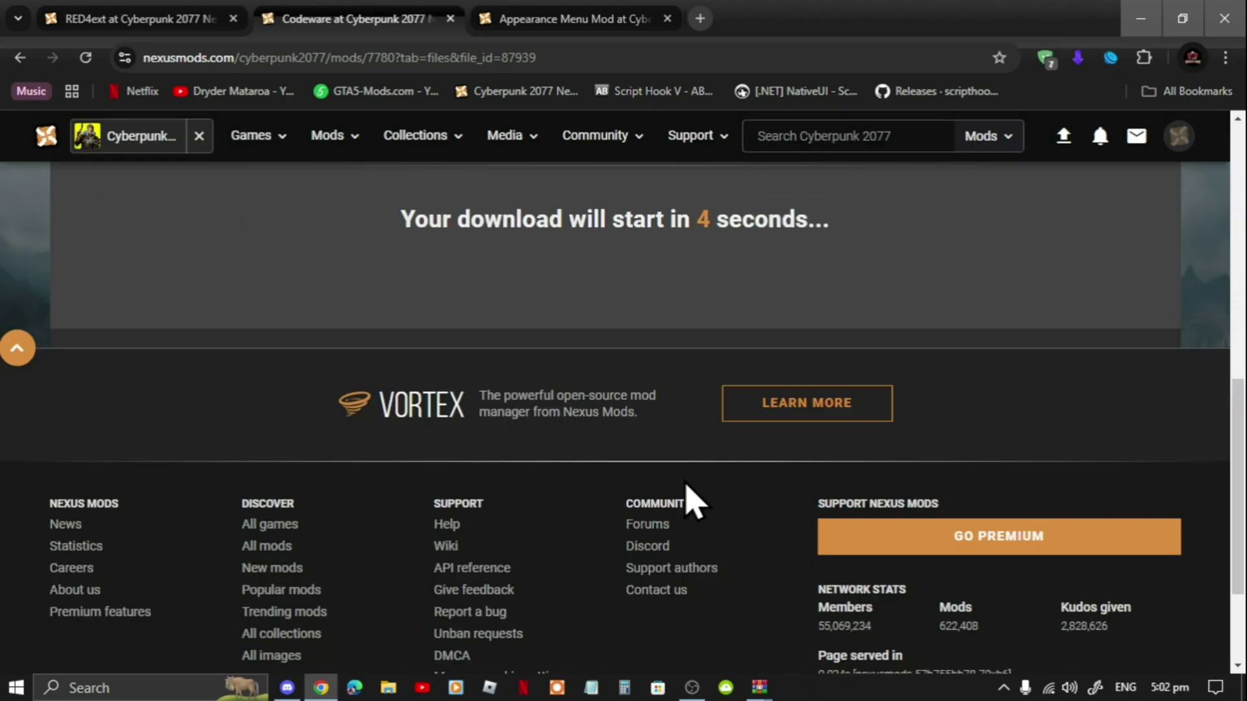
scroll(637, 468, "up", 3)
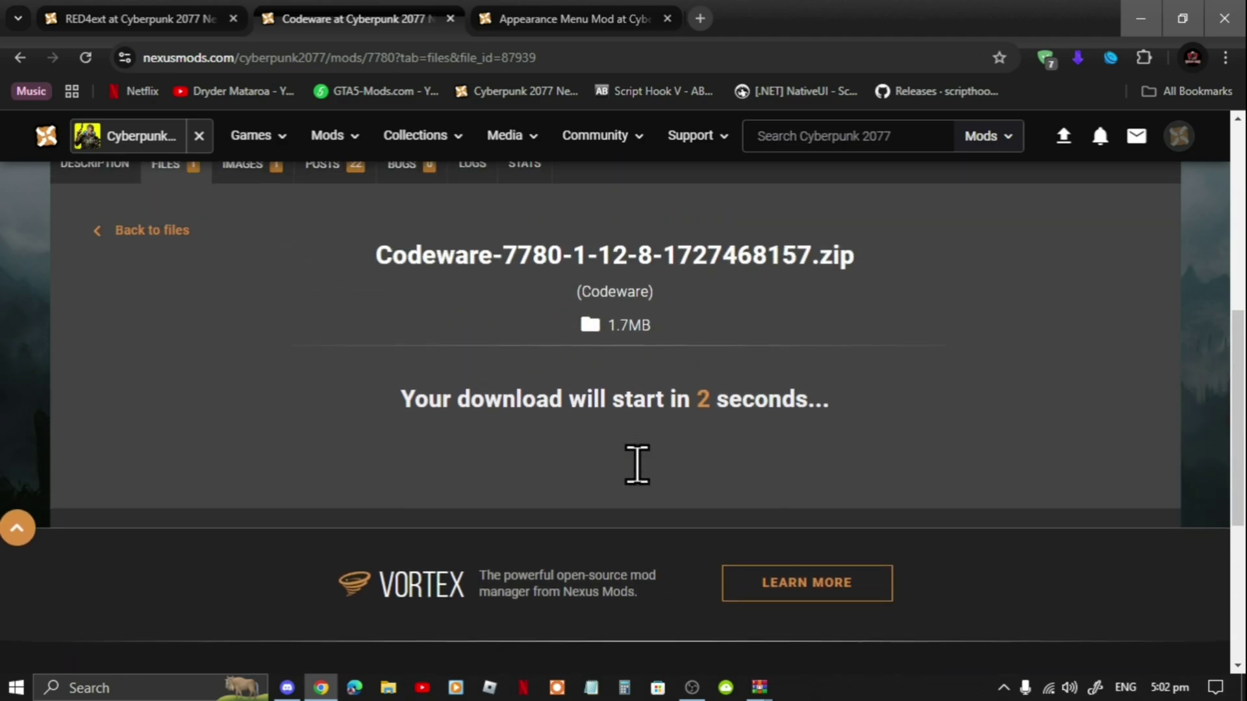
scroll(637, 465, "up", 1)
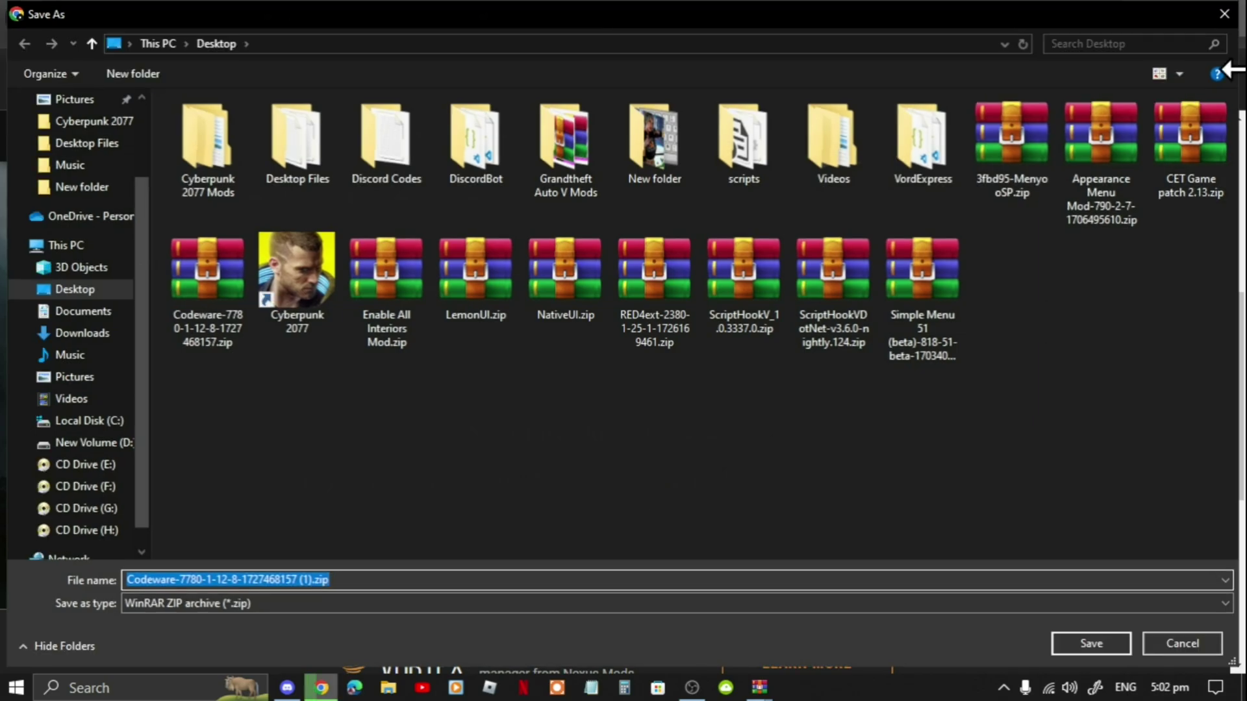
left_click(1225, 15)
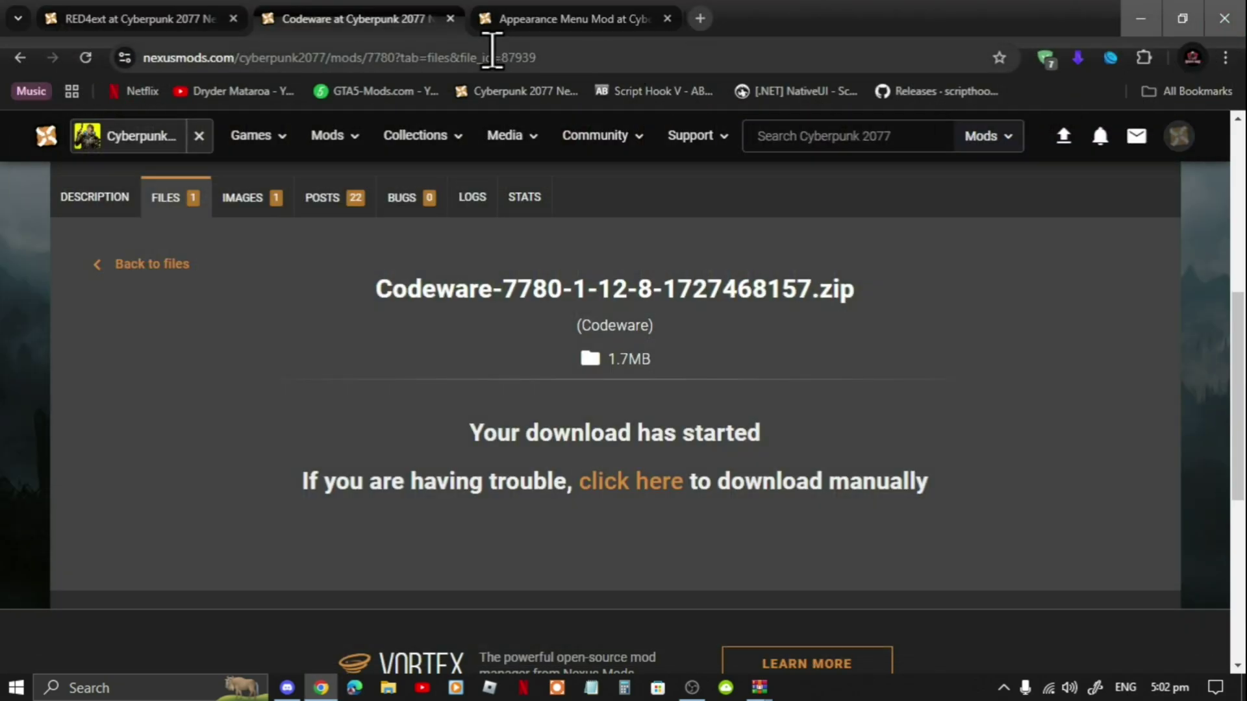
left_click(134, 16)
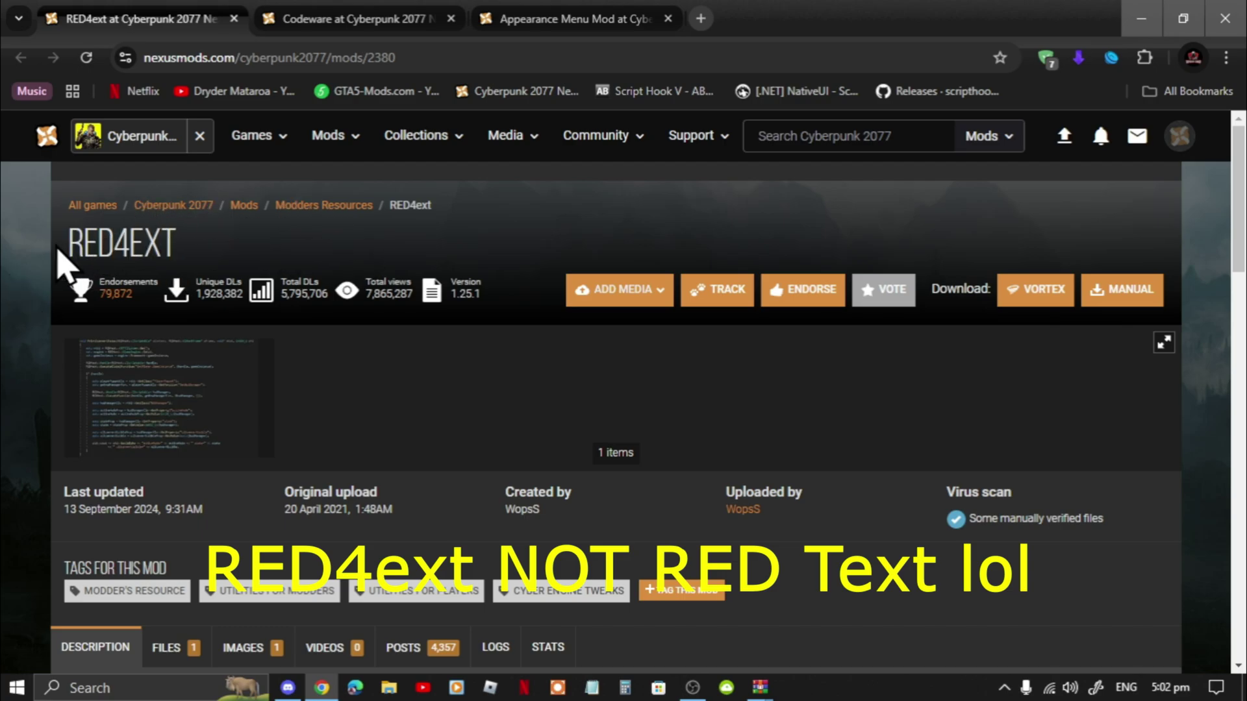
- Start the slow download of the RED4ext zip from its Files list
scroll(59, 263, "down", 1)
scroll(62, 267, "down", 3)
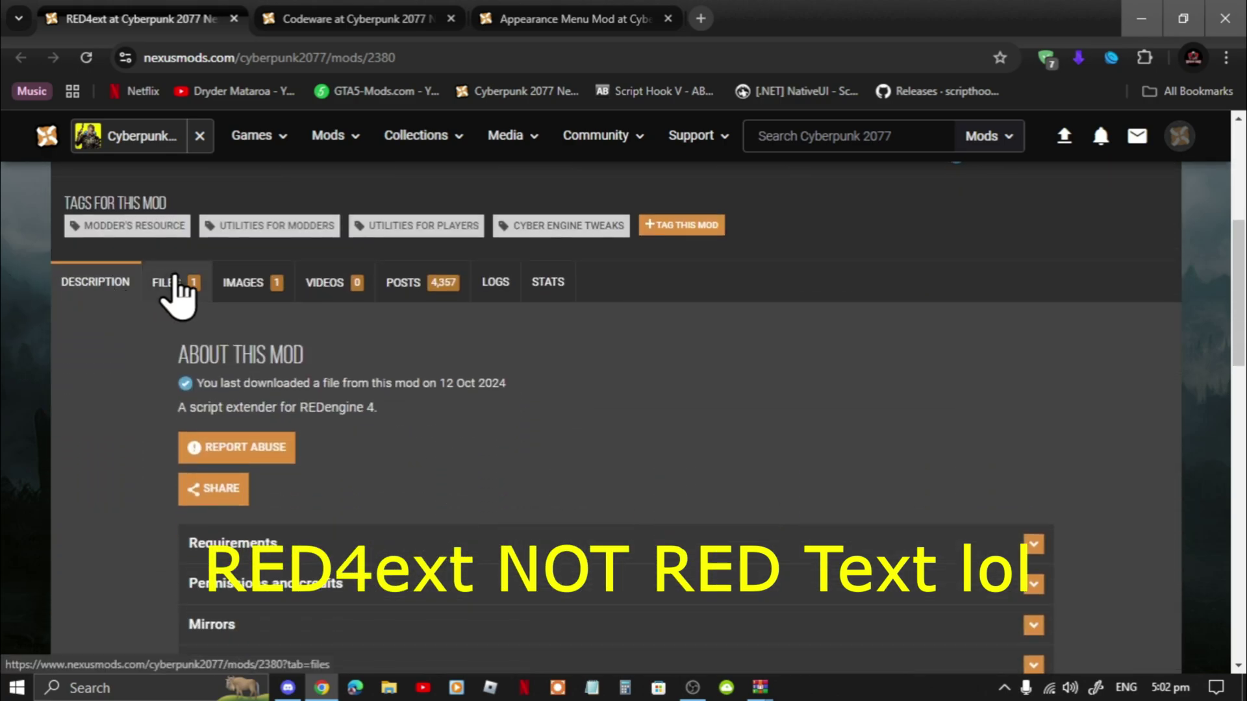
left_click(173, 282)
scroll(184, 286, "down", 3)
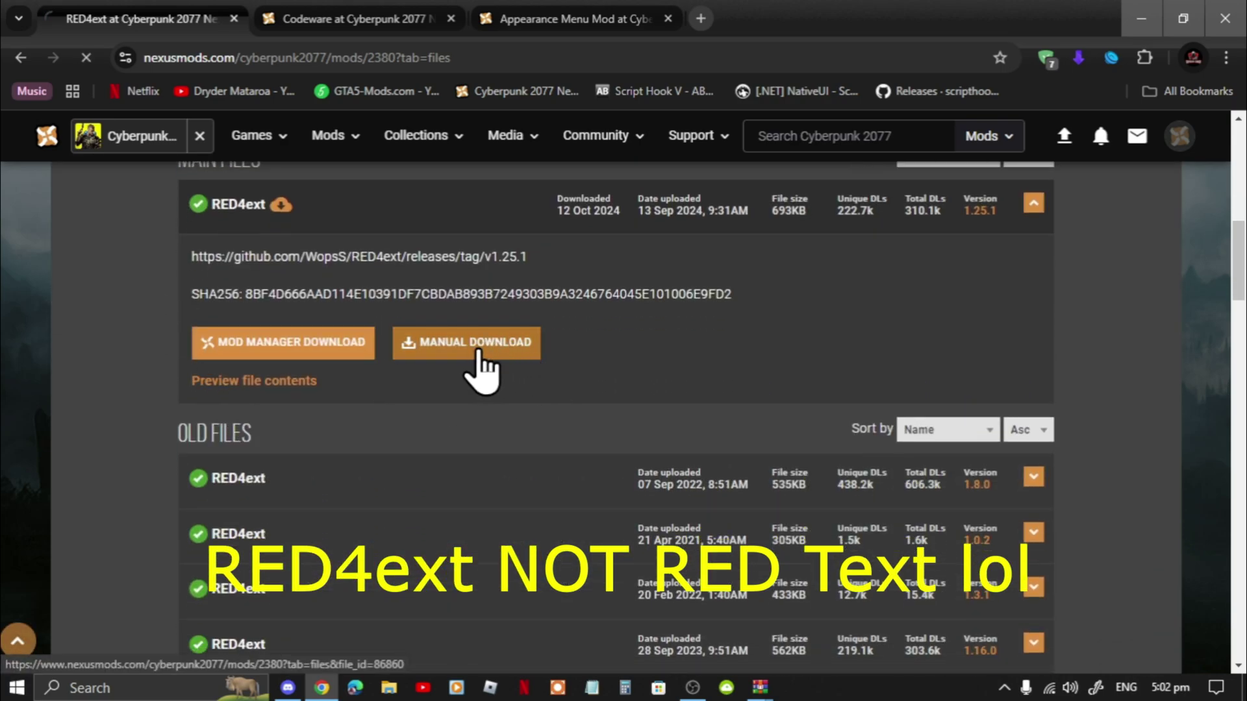
scroll(474, 375, "down", 2)
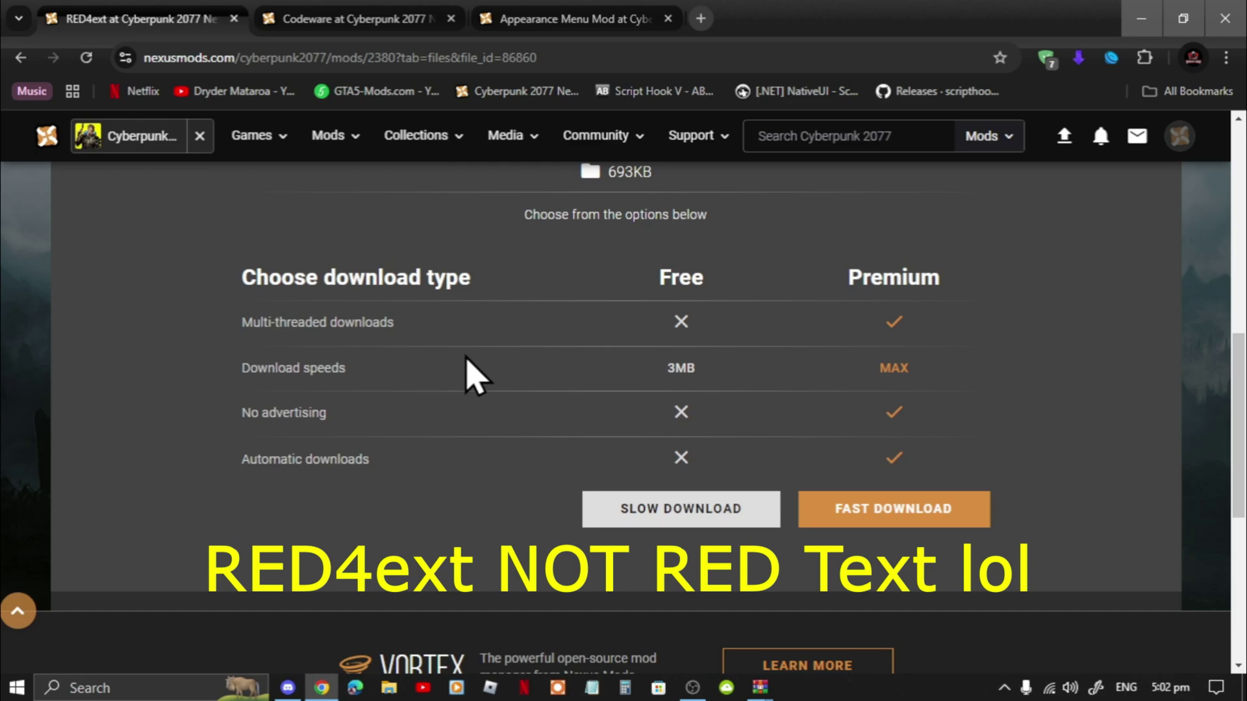
scroll(474, 375, "down", 1)
left_click(662, 433)
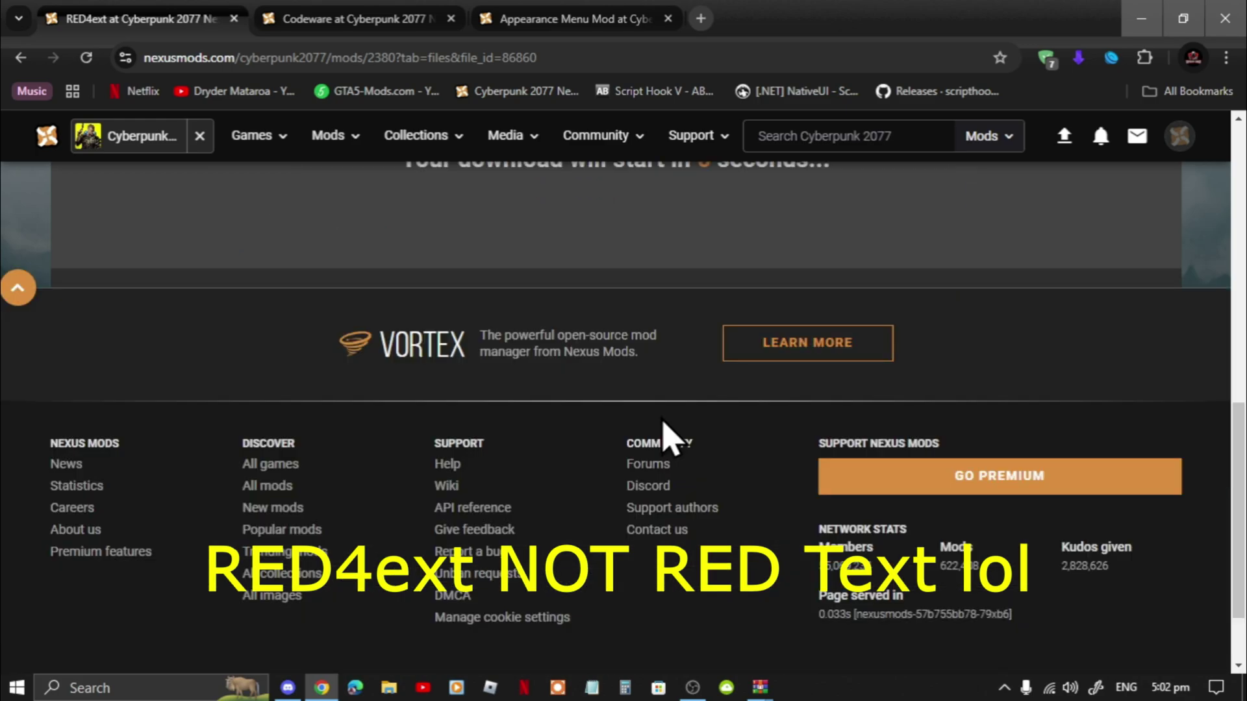
scroll(623, 409, "up", 4)
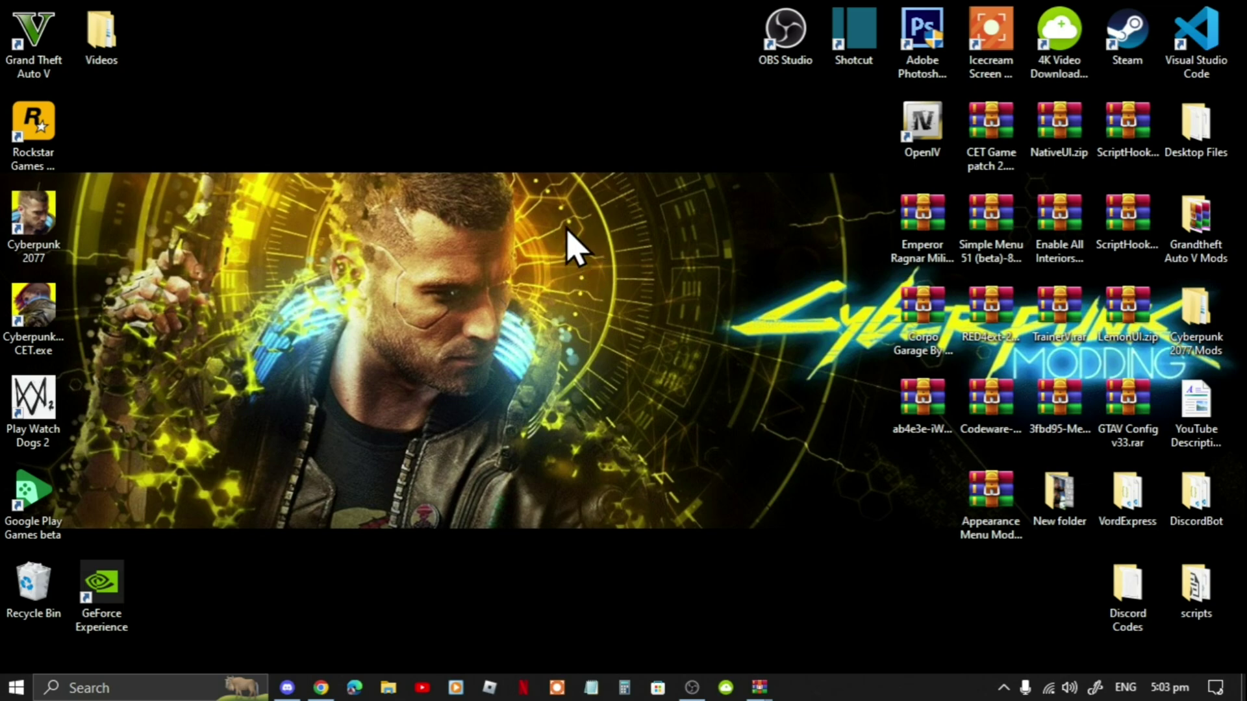
- Open the Cyberpunk 2077 game folder via the CET shortcut's file location
right_click(46, 322)
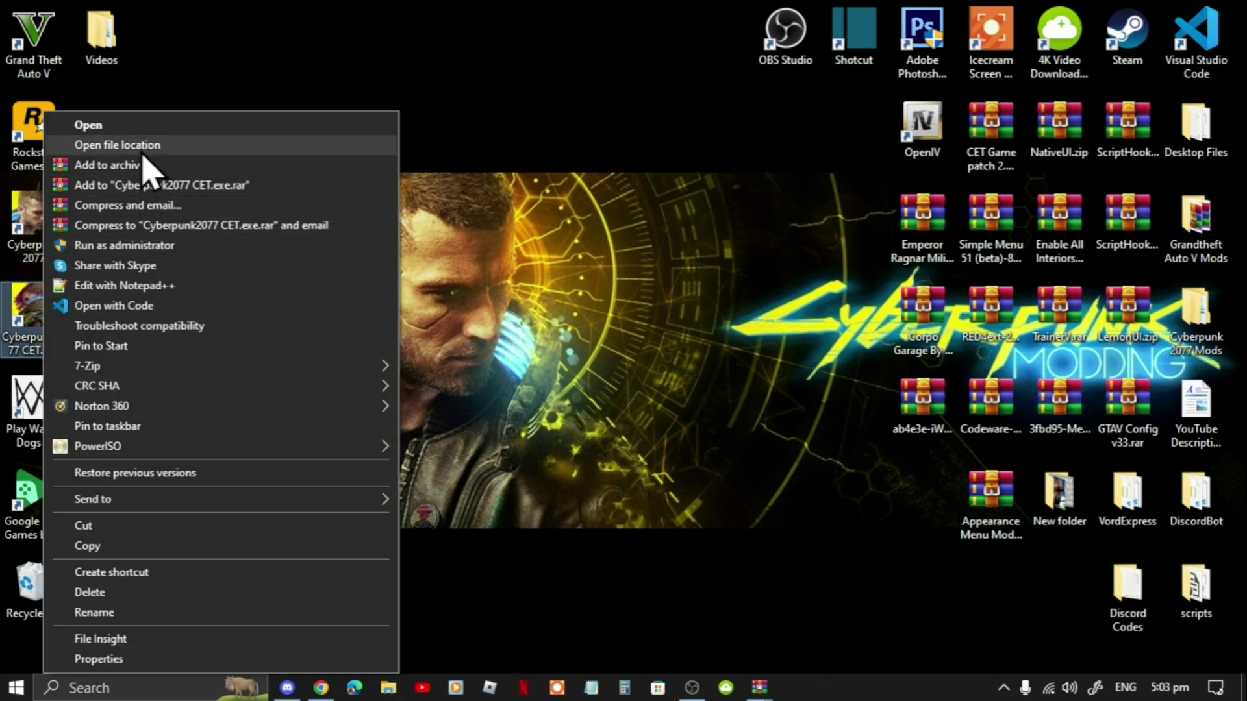
left_click(117, 145)
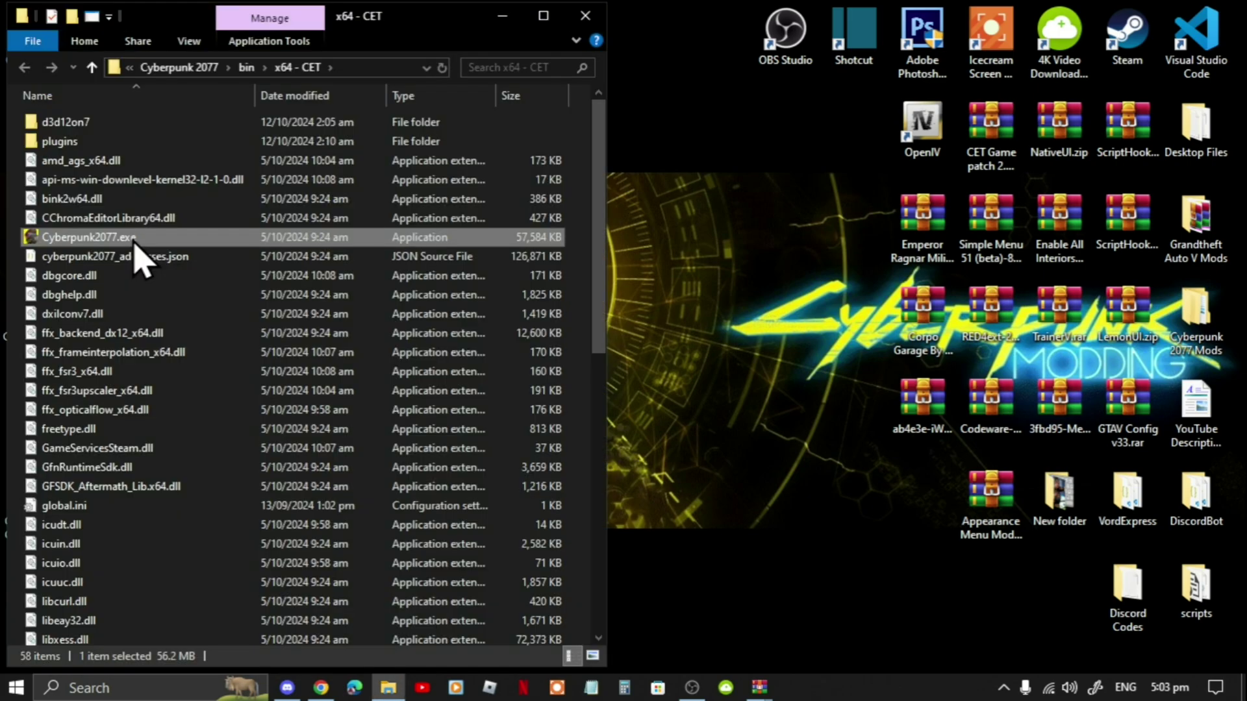
left_click(188, 74)
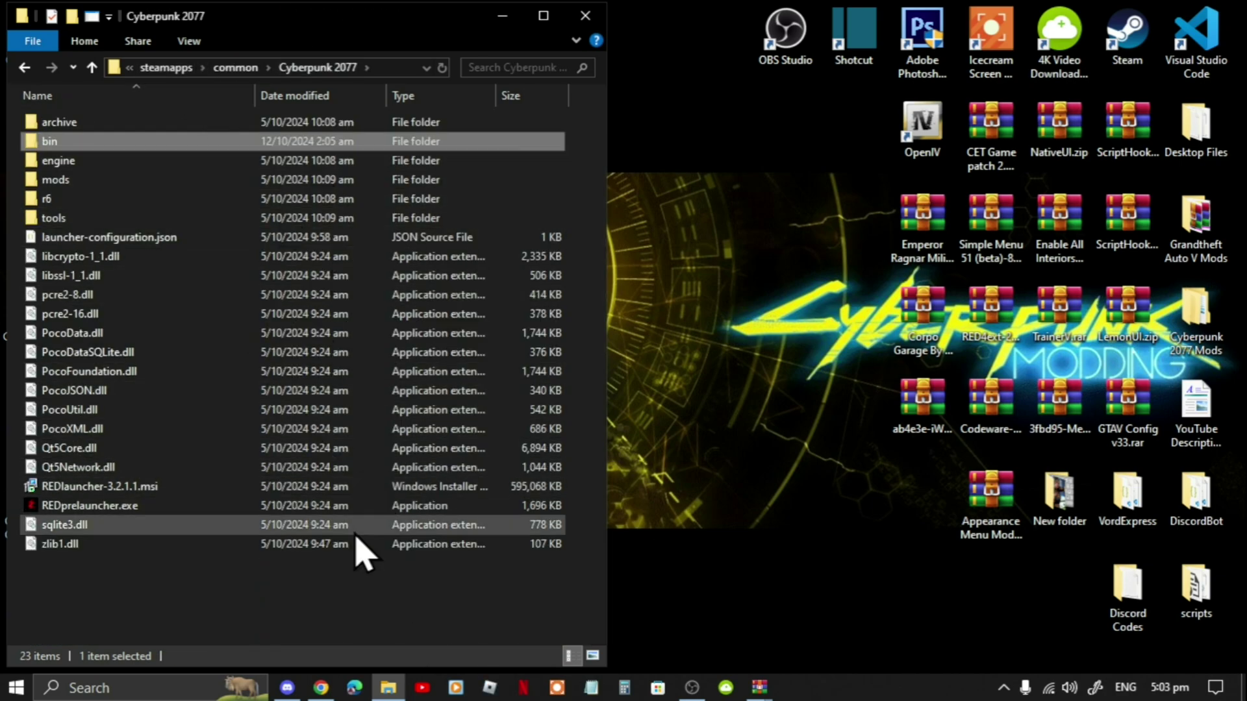
left_click(183, 604)
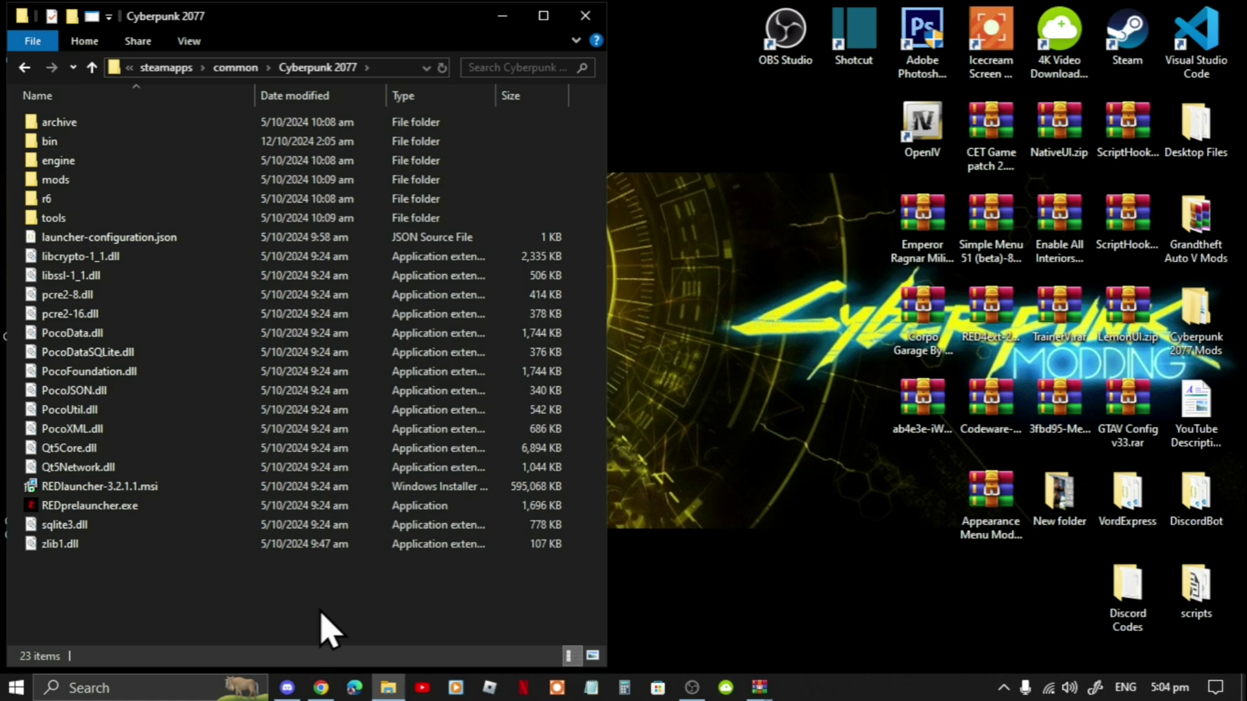
mouse_move(765, 691)
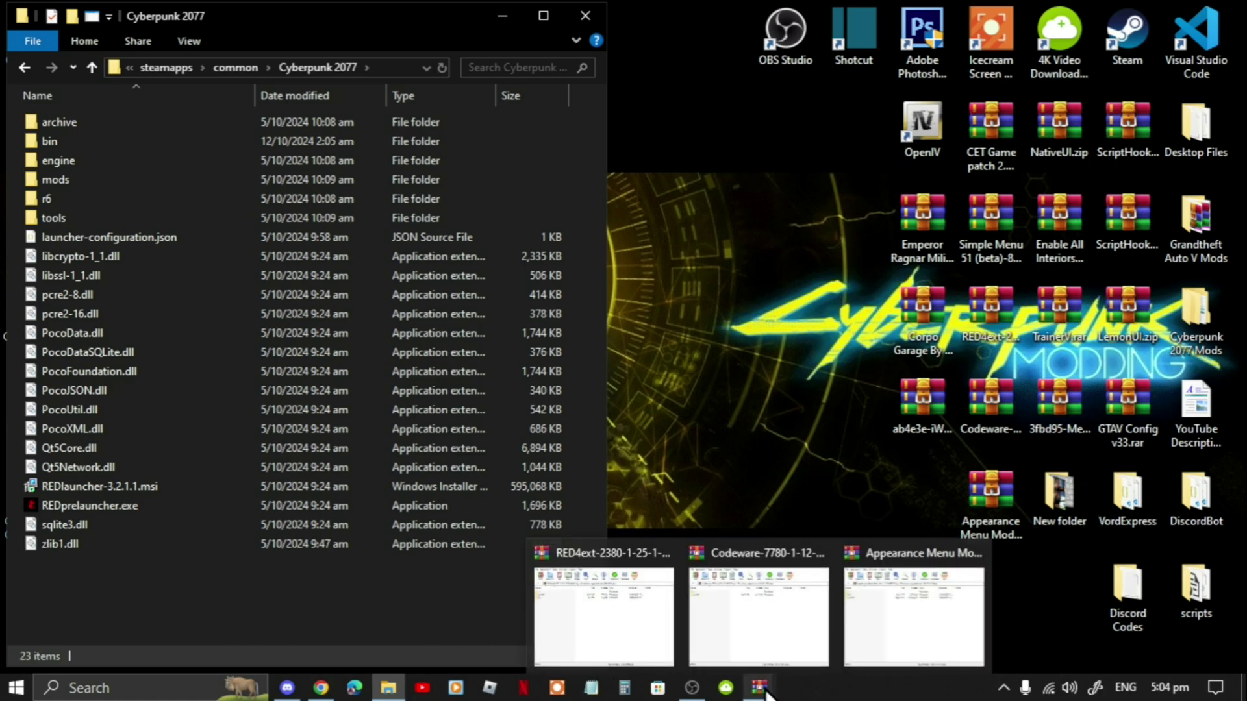
- Copy winmm.dll from the RED4ext archive's bin\x64 into the game's bin\x64 - CET folder
left_click(638, 618)
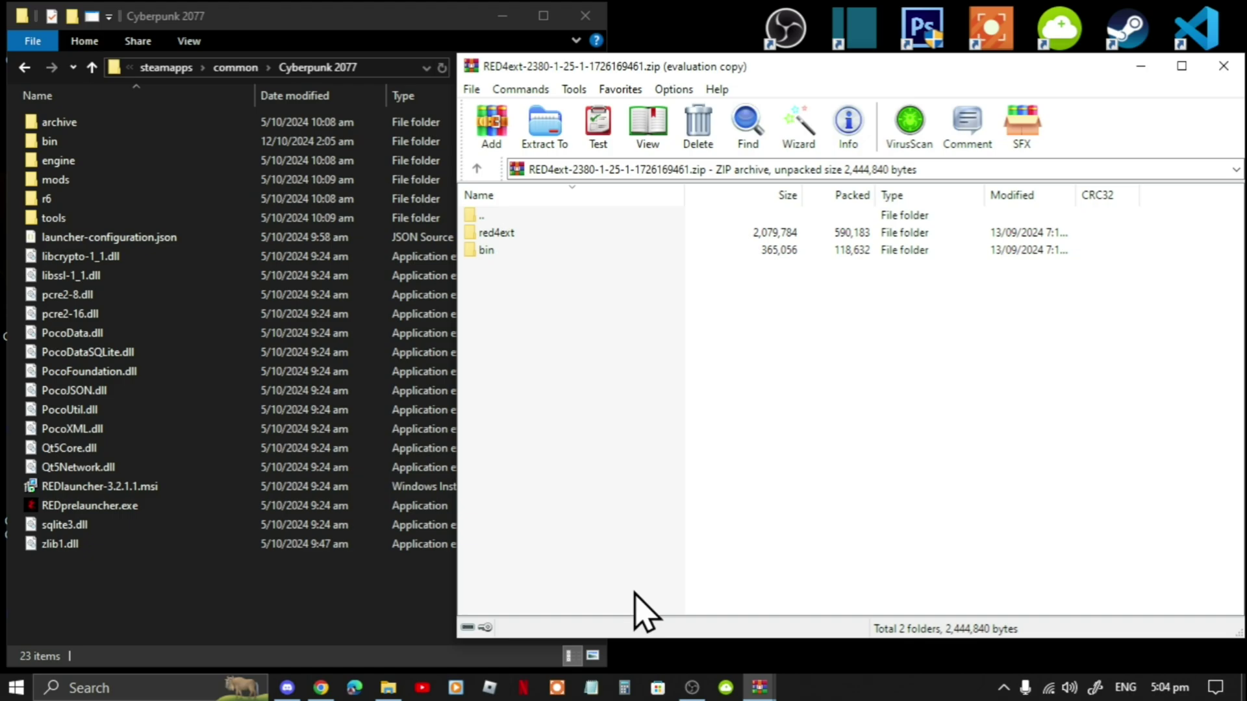
double_click(486, 250)
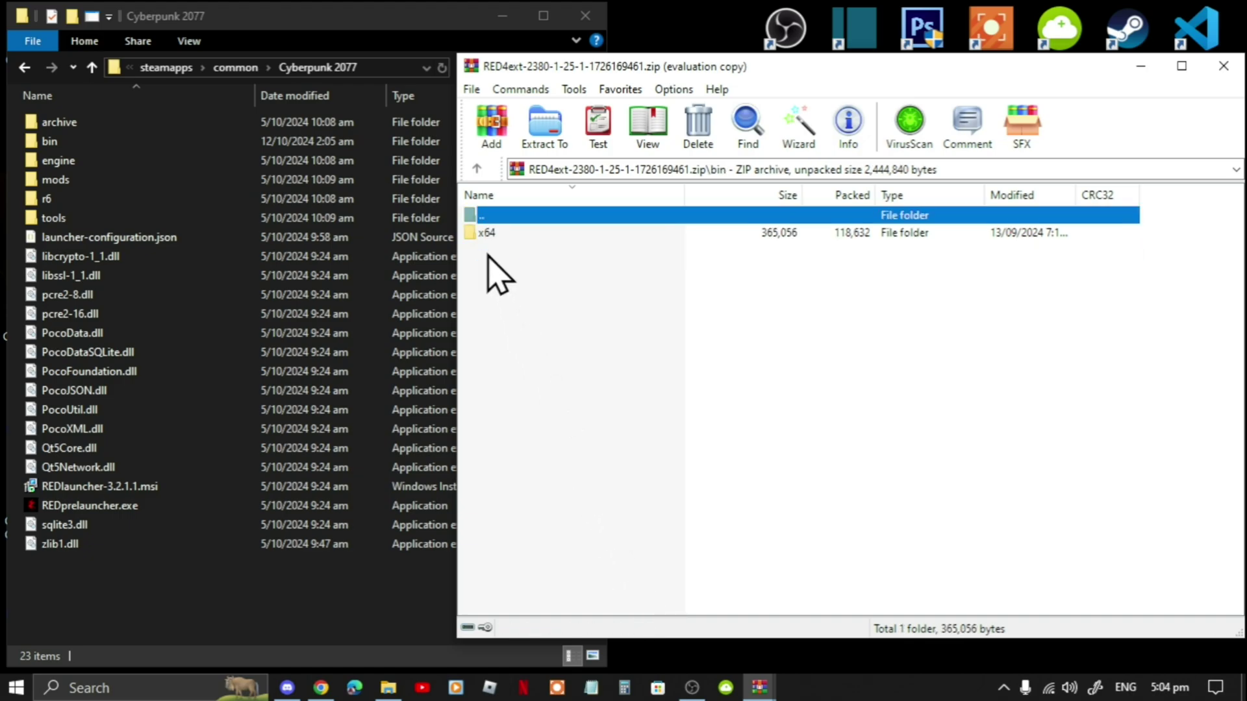
double_click(488, 234)
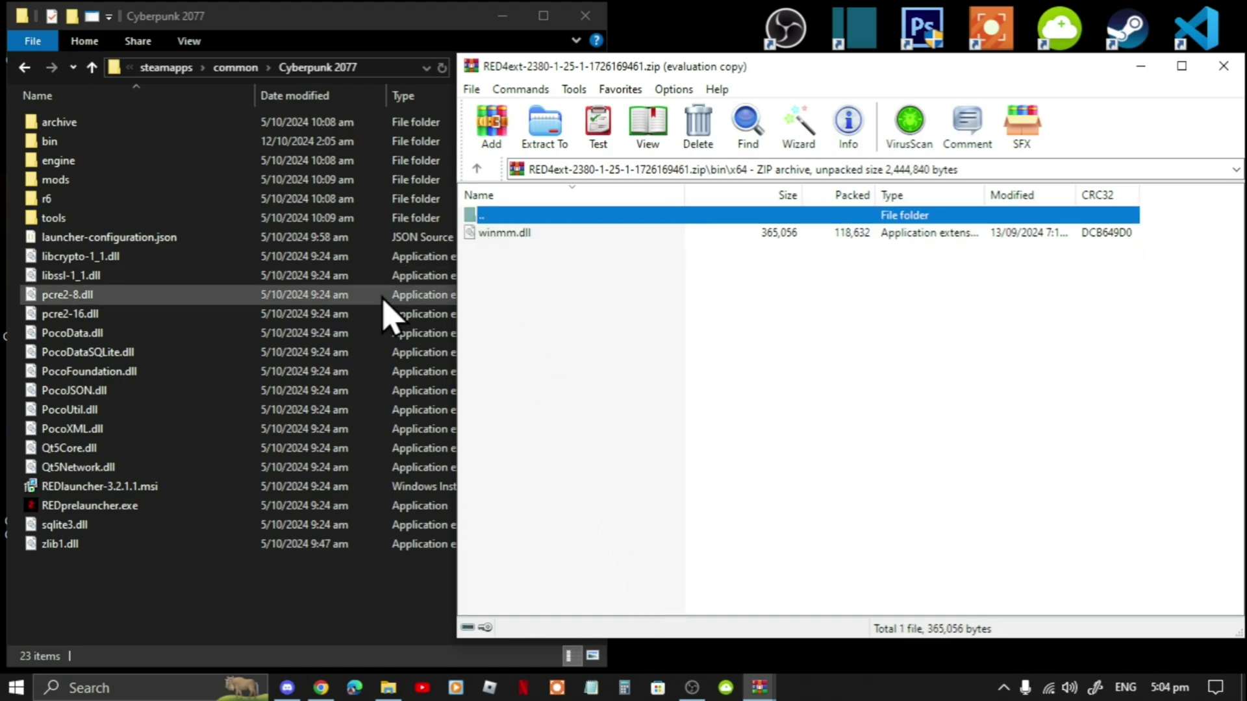
left_click(250, 14)
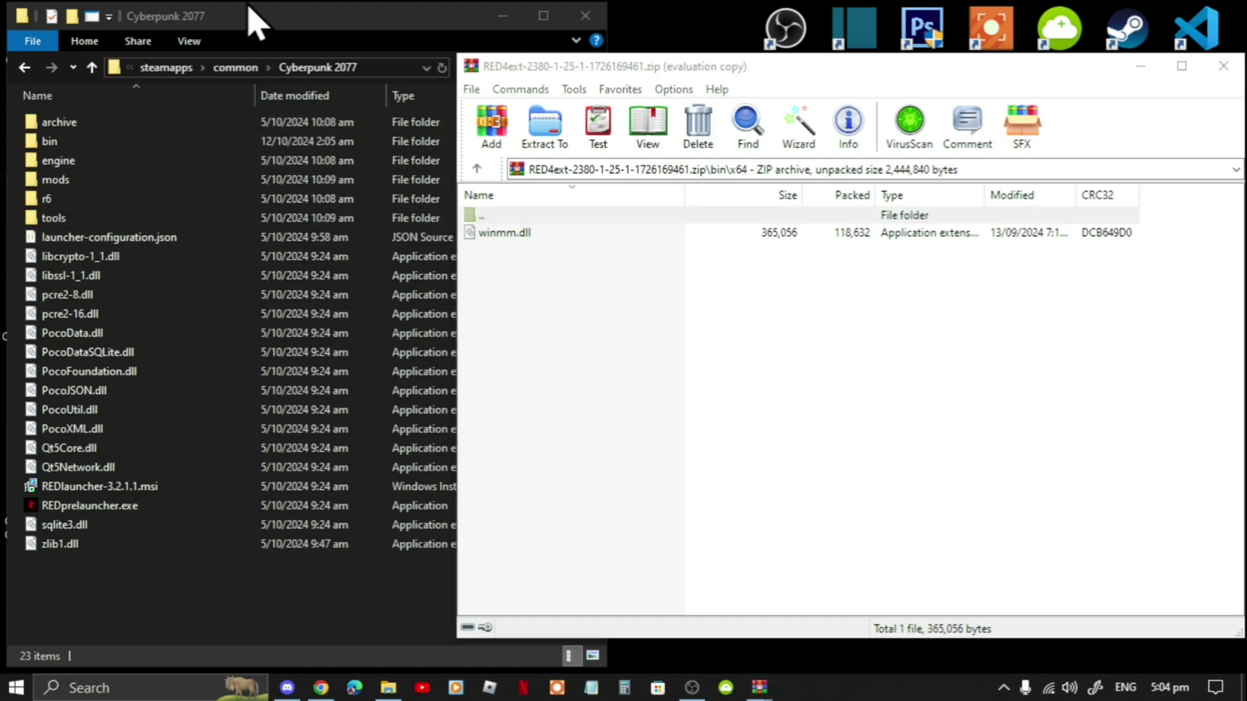
double_click(52, 147)
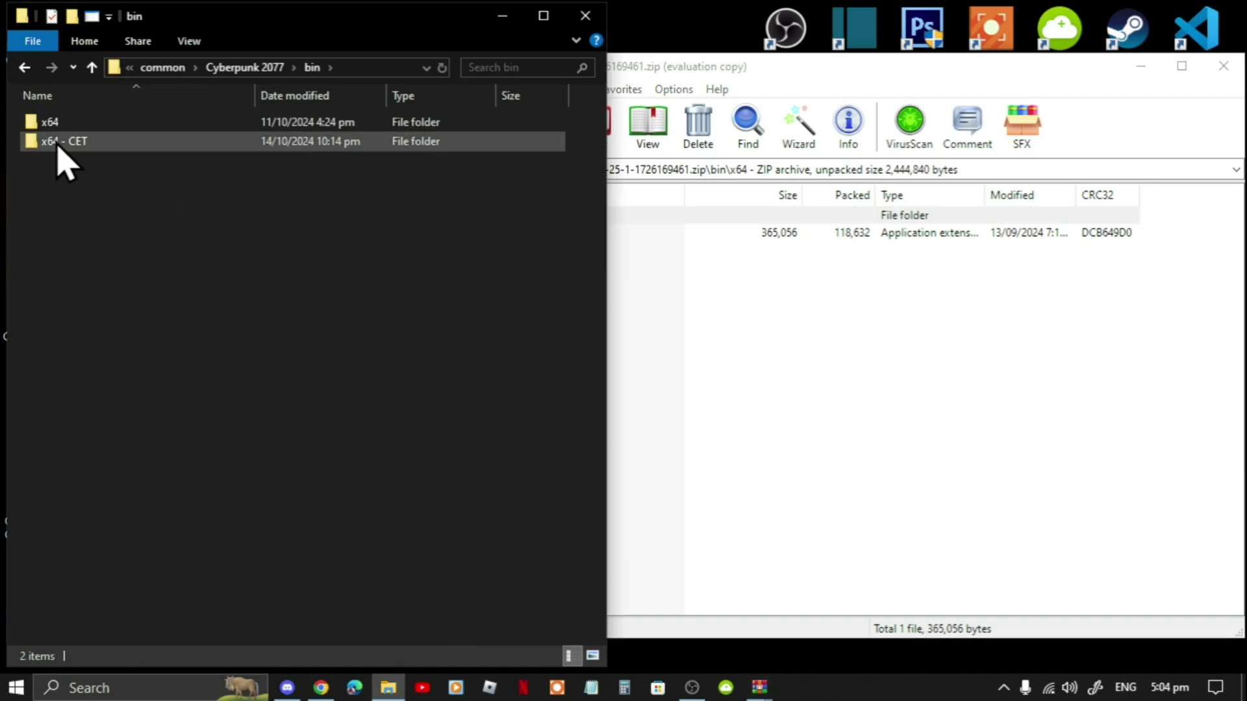
double_click(57, 146)
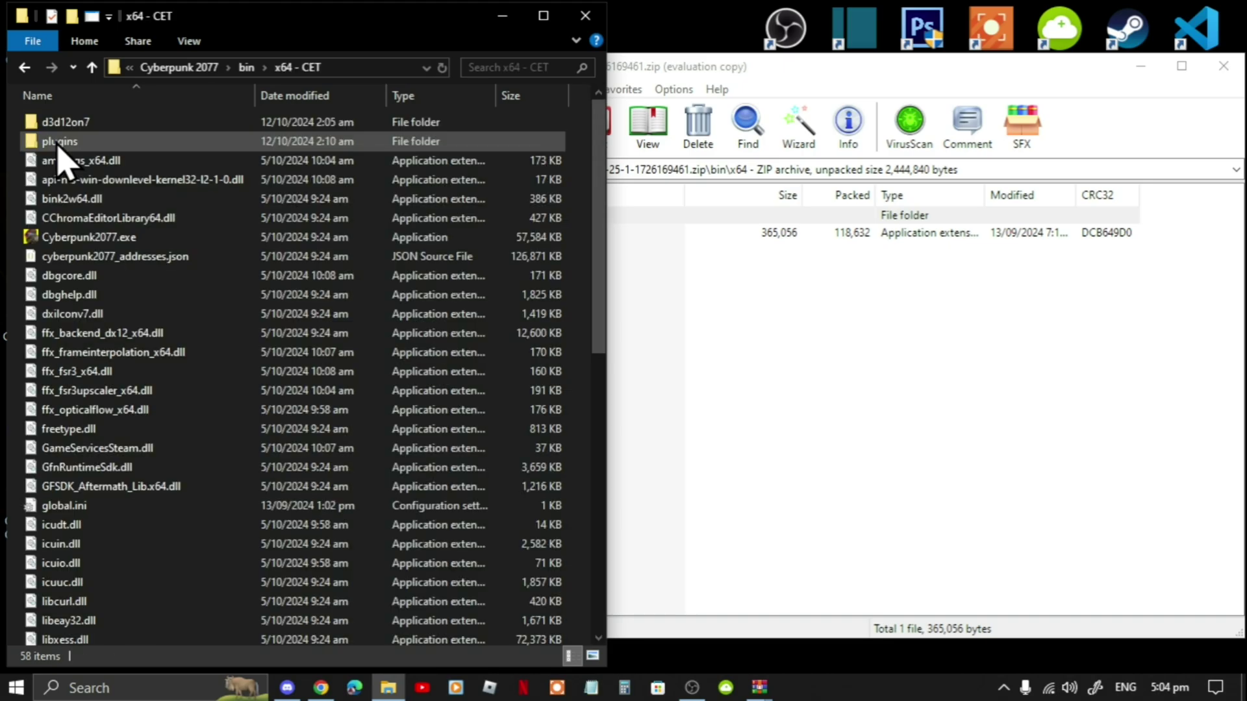
left_click(786, 411)
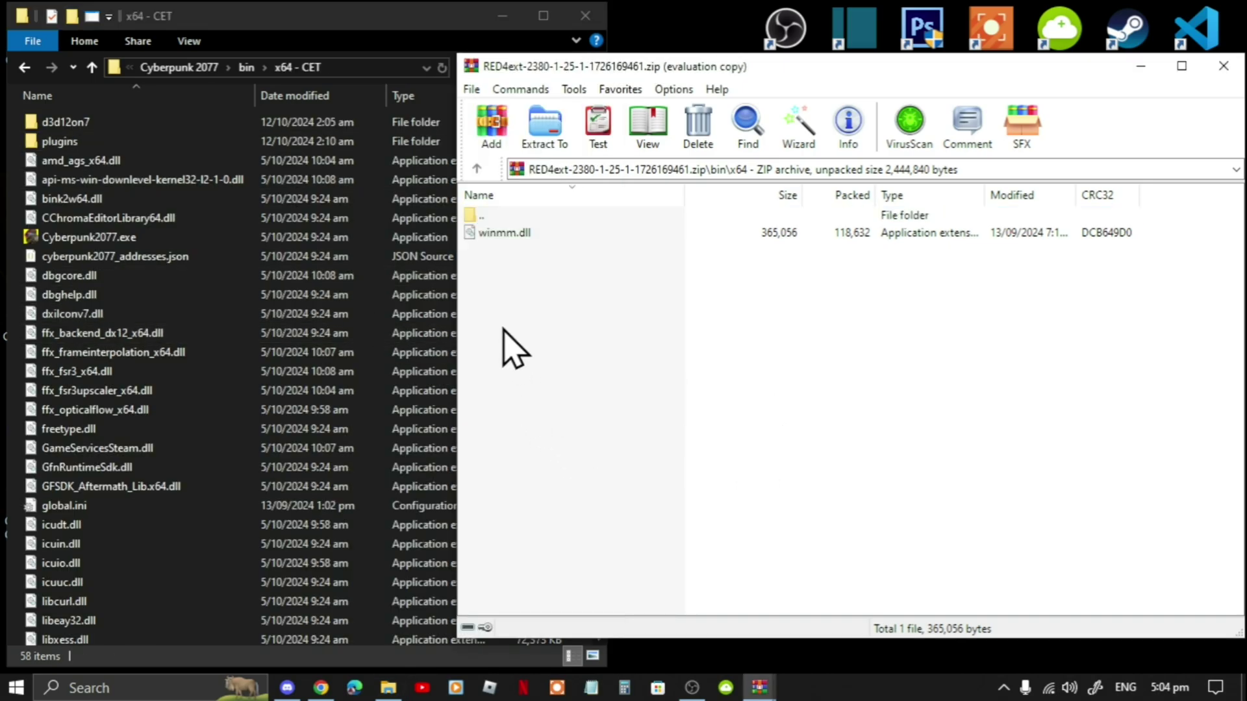
left_click_drag(513, 237, 181, 577)
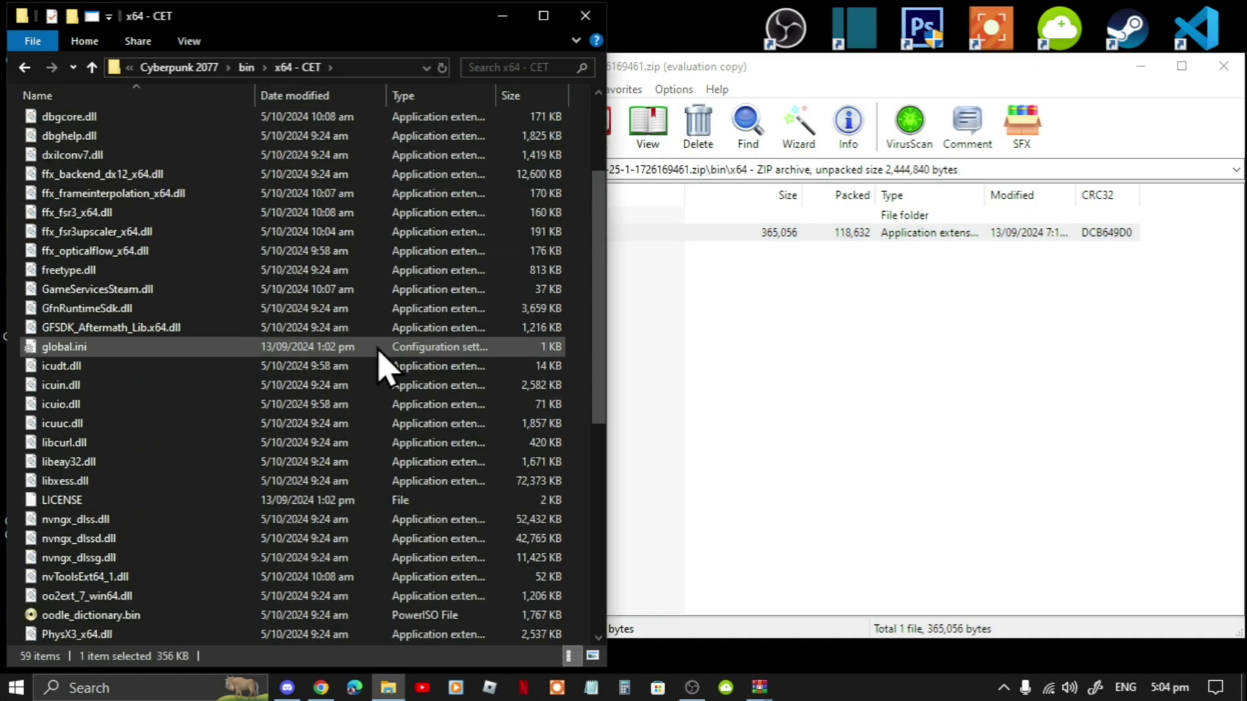
scroll(384, 361, "up", 3)
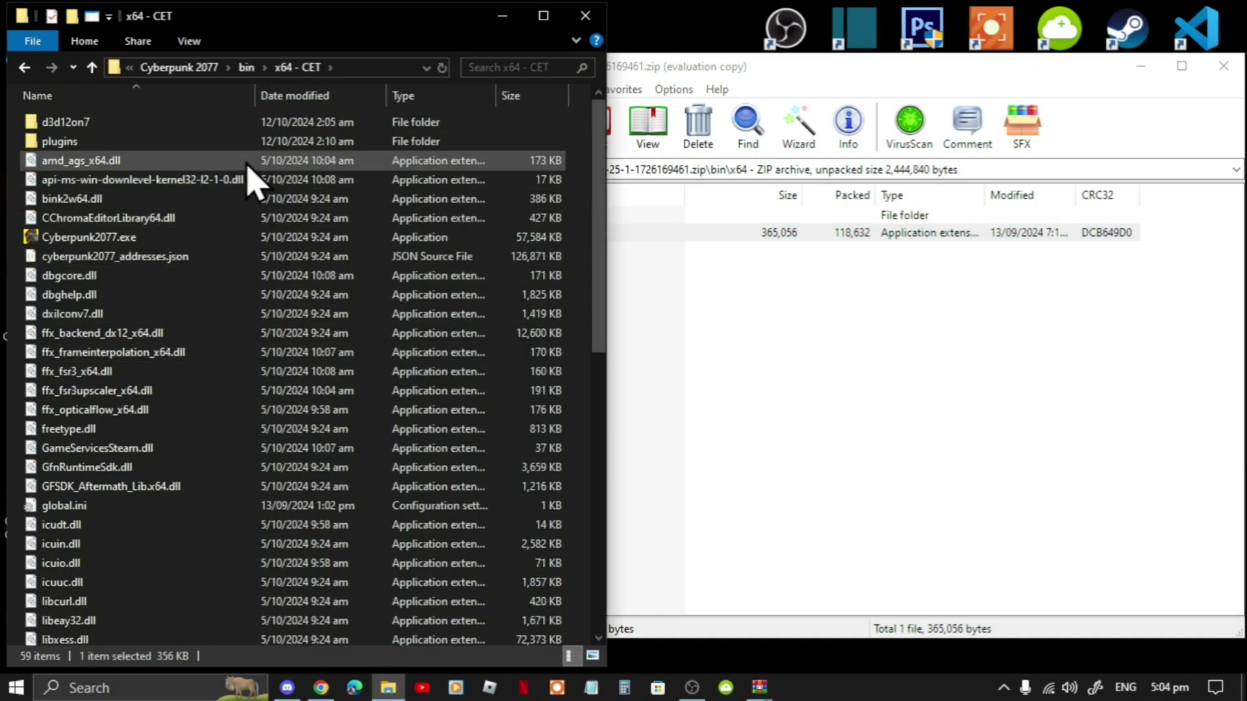
- Copy the red4ext folder into the Cyberpunk 2077 folder and close the RED4ext archive
left_click(180, 68)
left_click(766, 426)
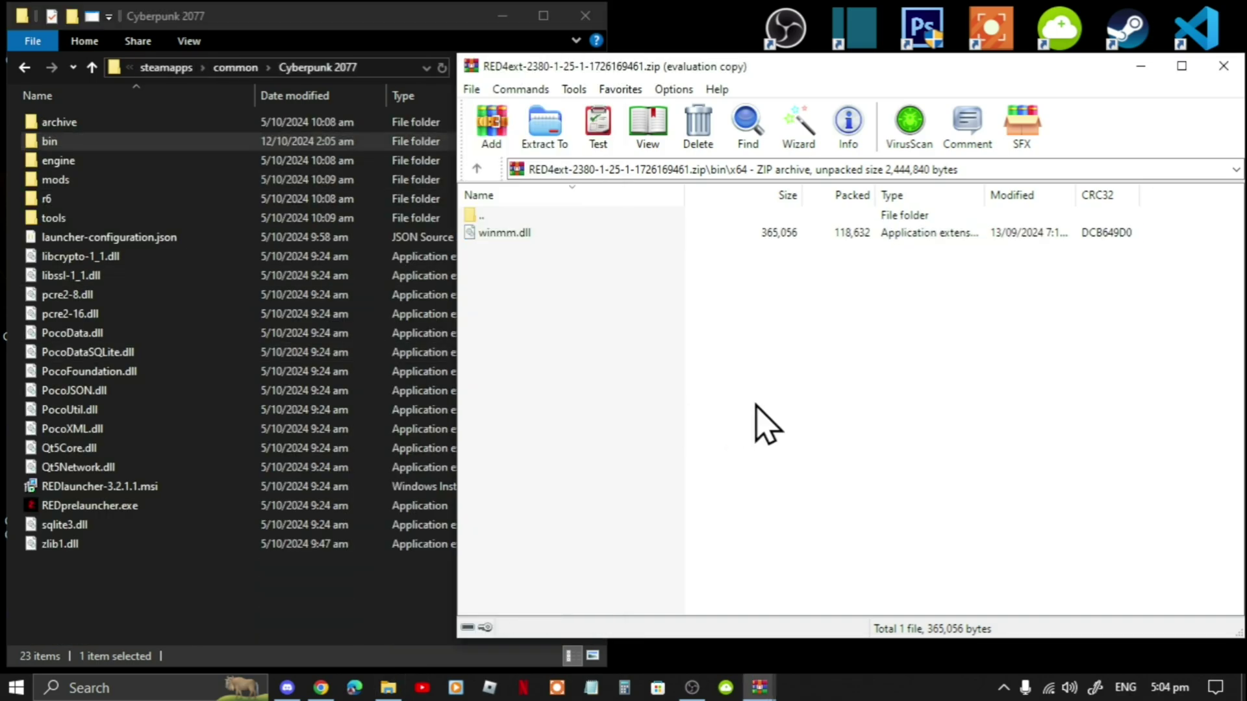
key("BackSpace")
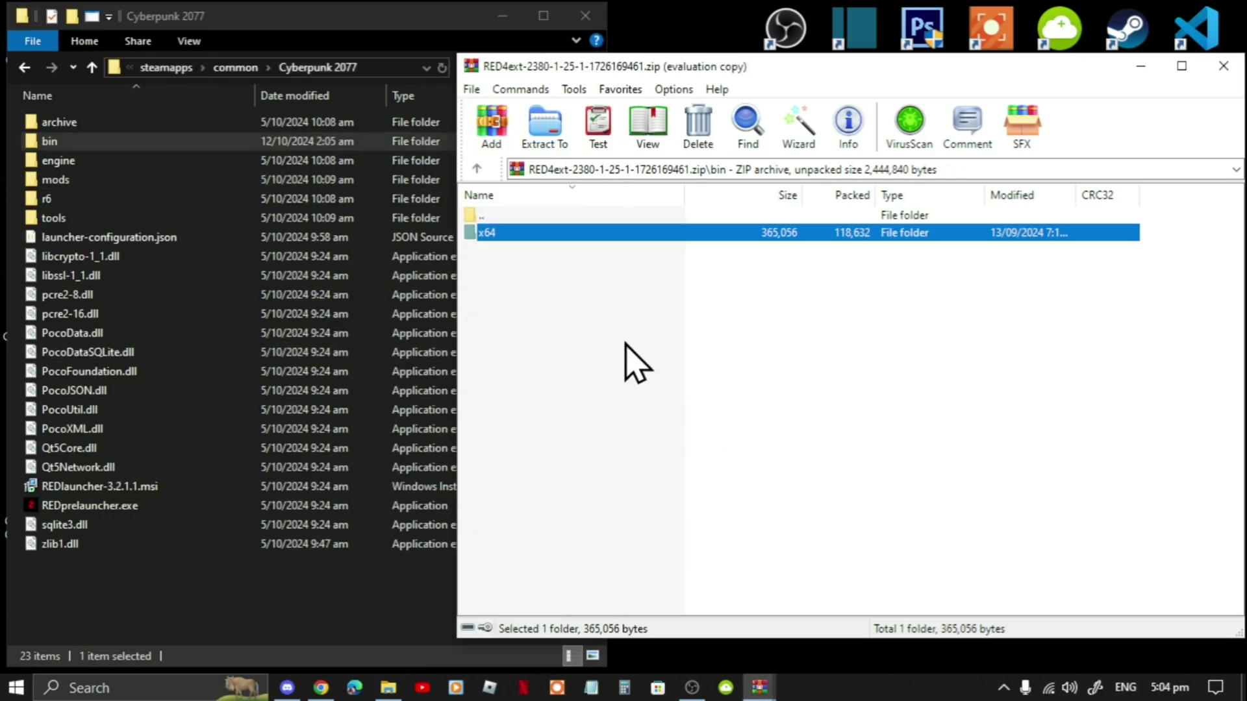
key("BackSpace")
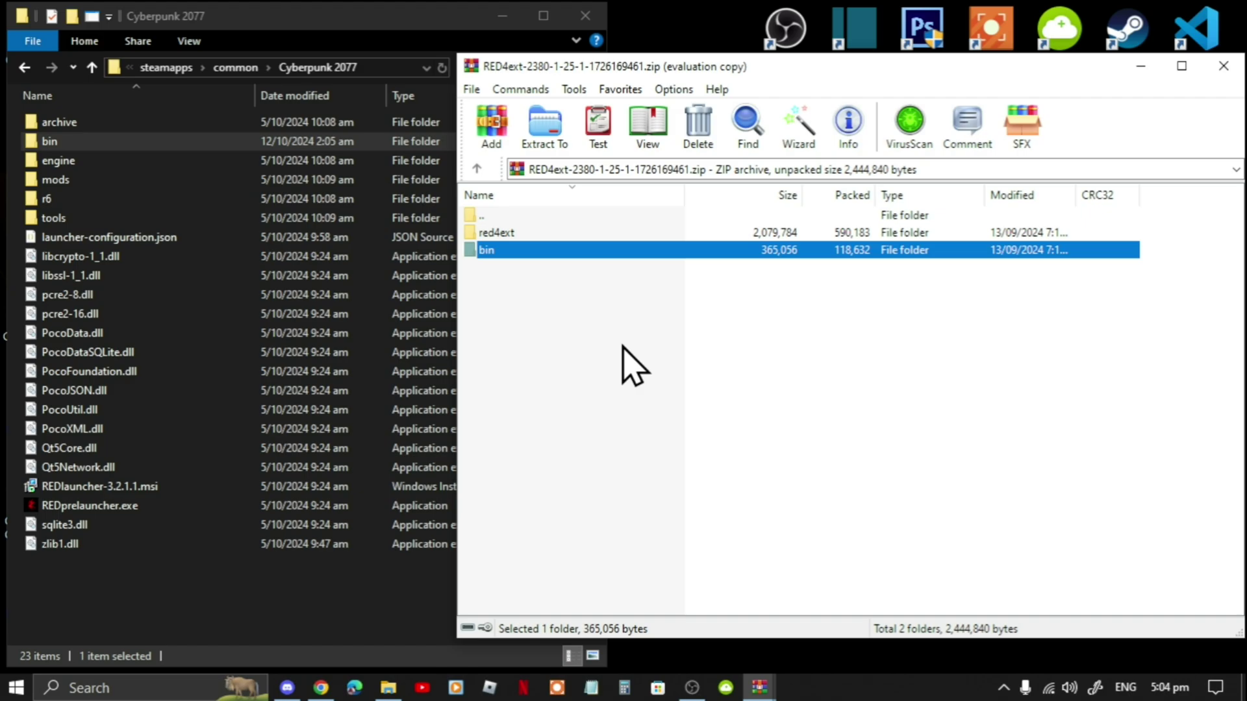
left_click(539, 372)
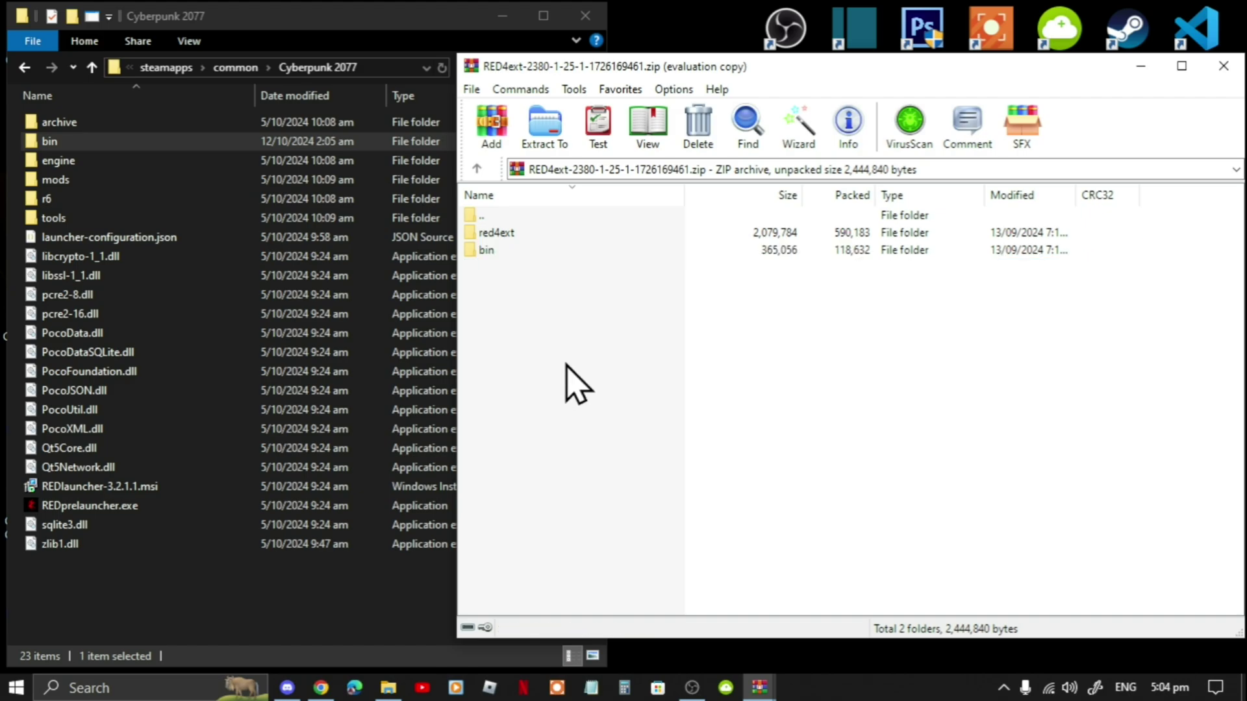
left_click(495, 234)
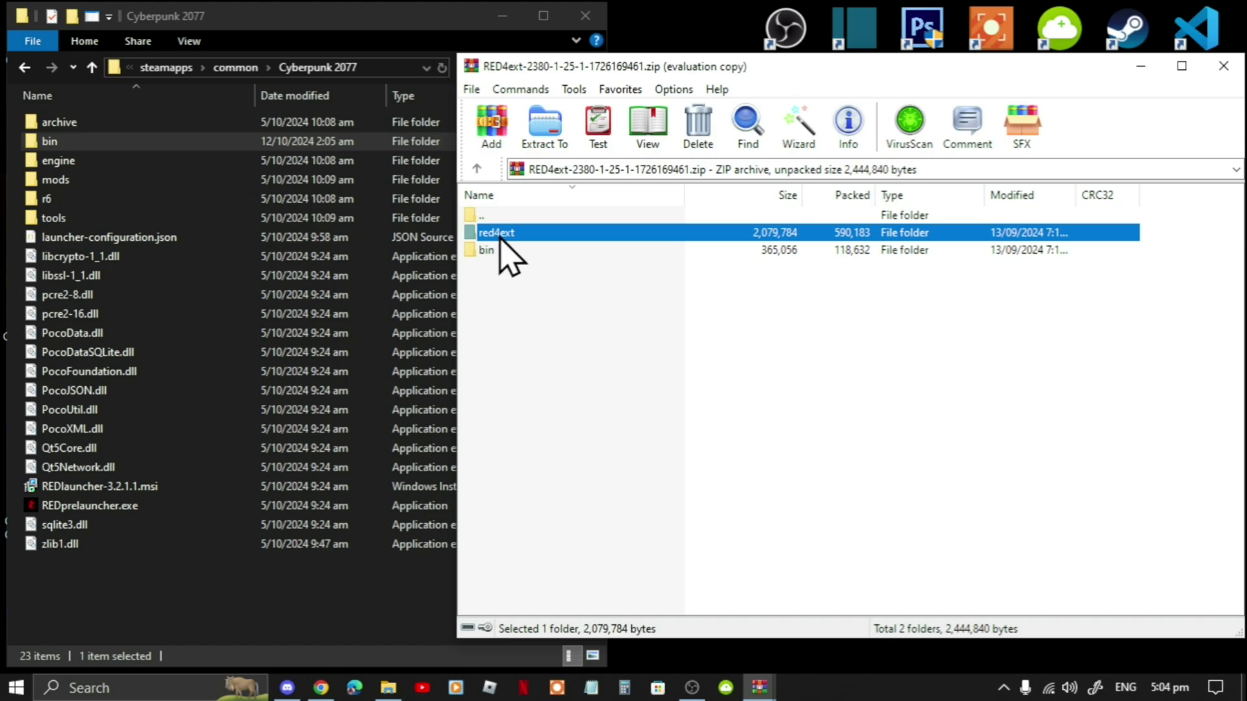
left_click_drag(494, 234, 65, 588)
left_click(169, 617)
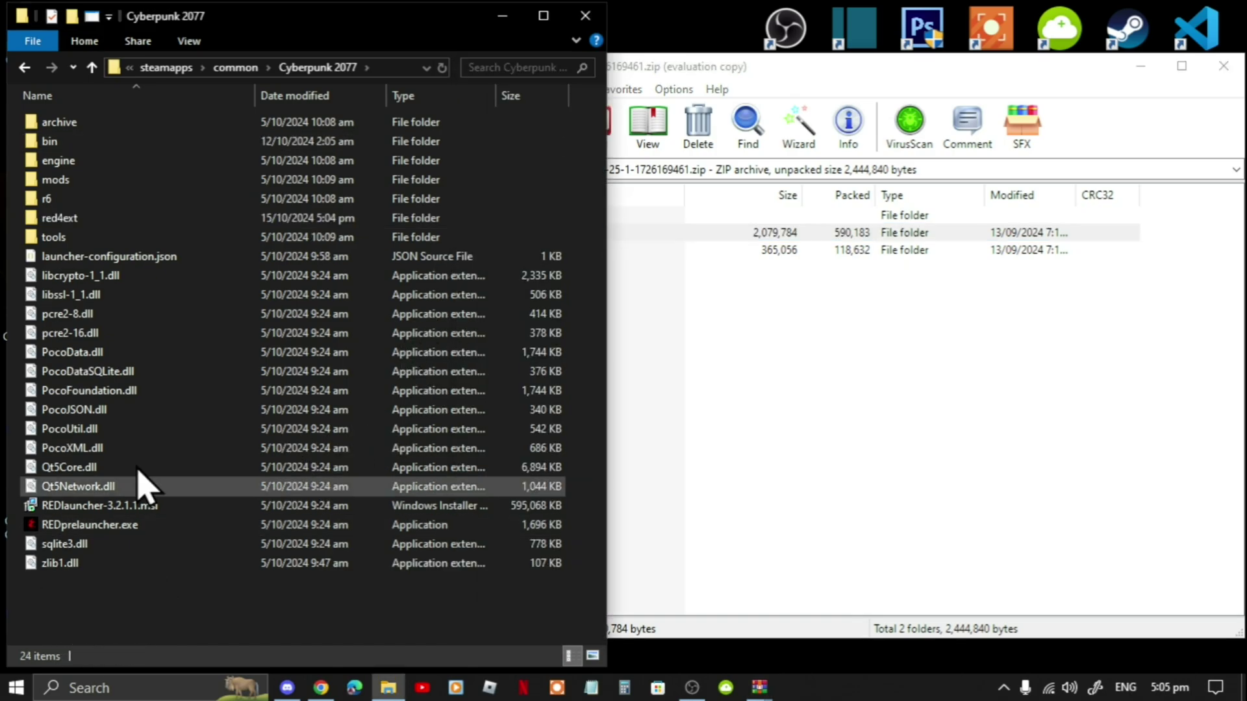
left_click(888, 440)
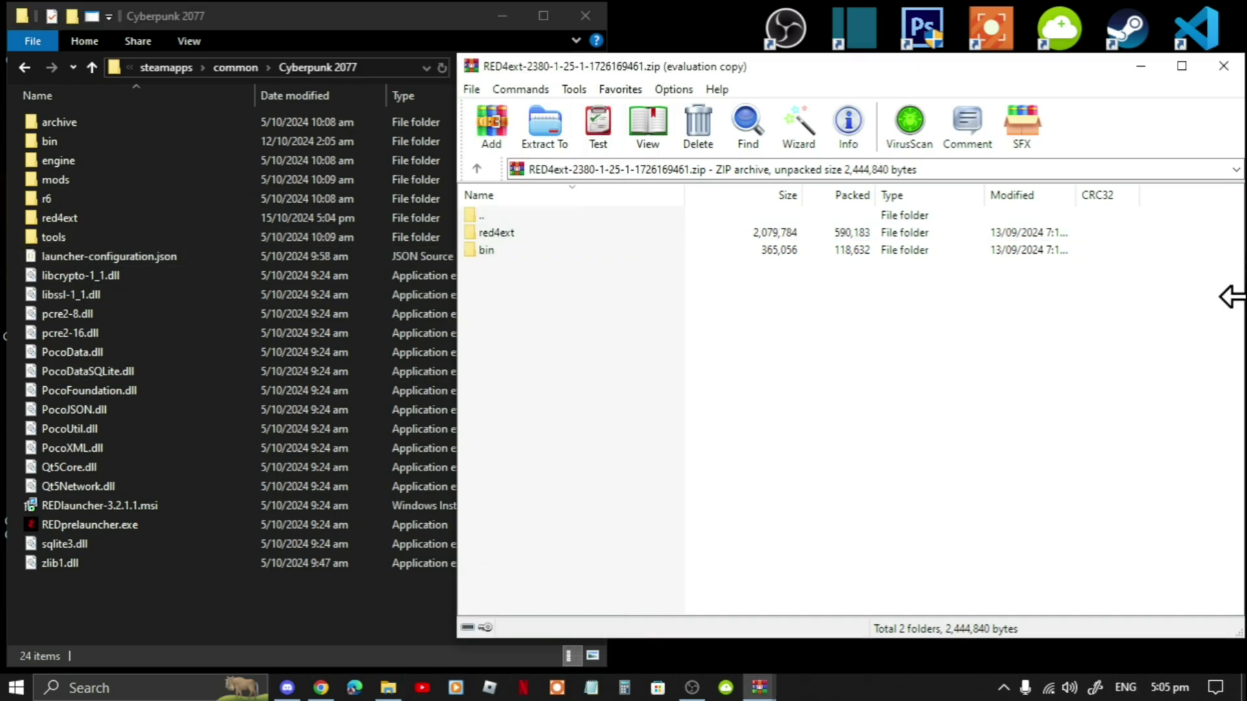
left_click(1225, 72)
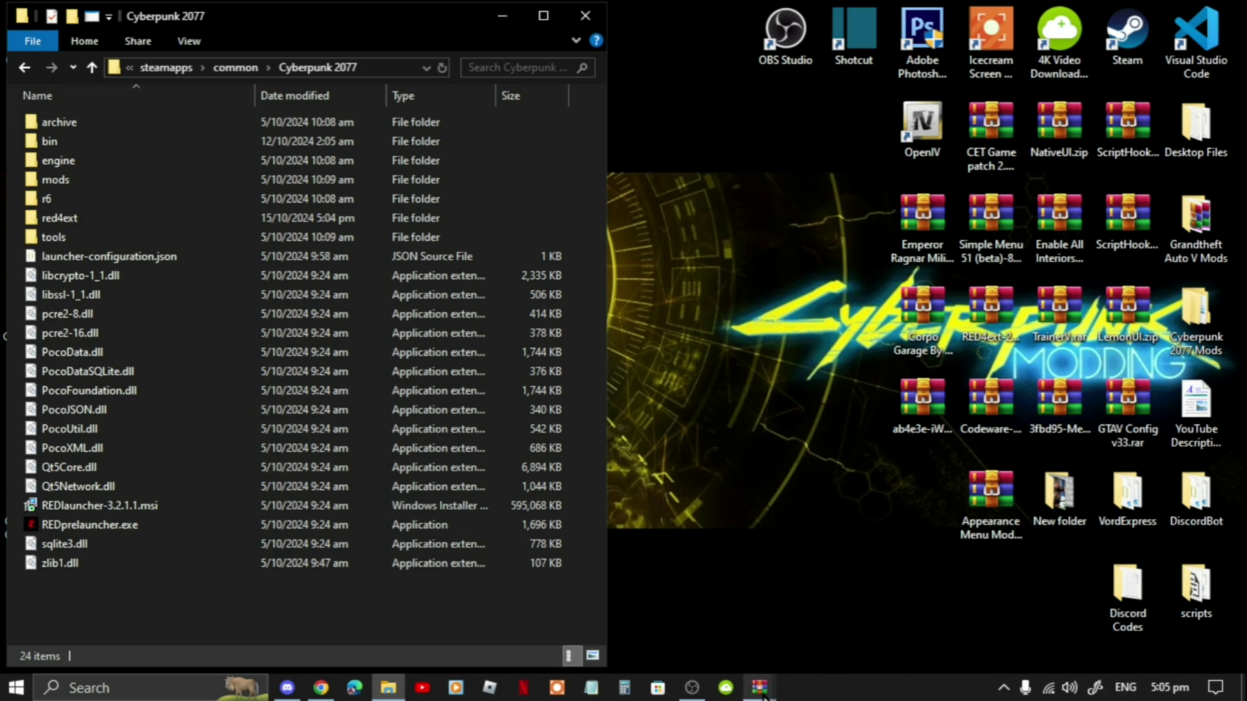
- Open red4ext\plugins in both the Codeware archive and the game folder
mouse_move(770, 687)
left_click(718, 633)
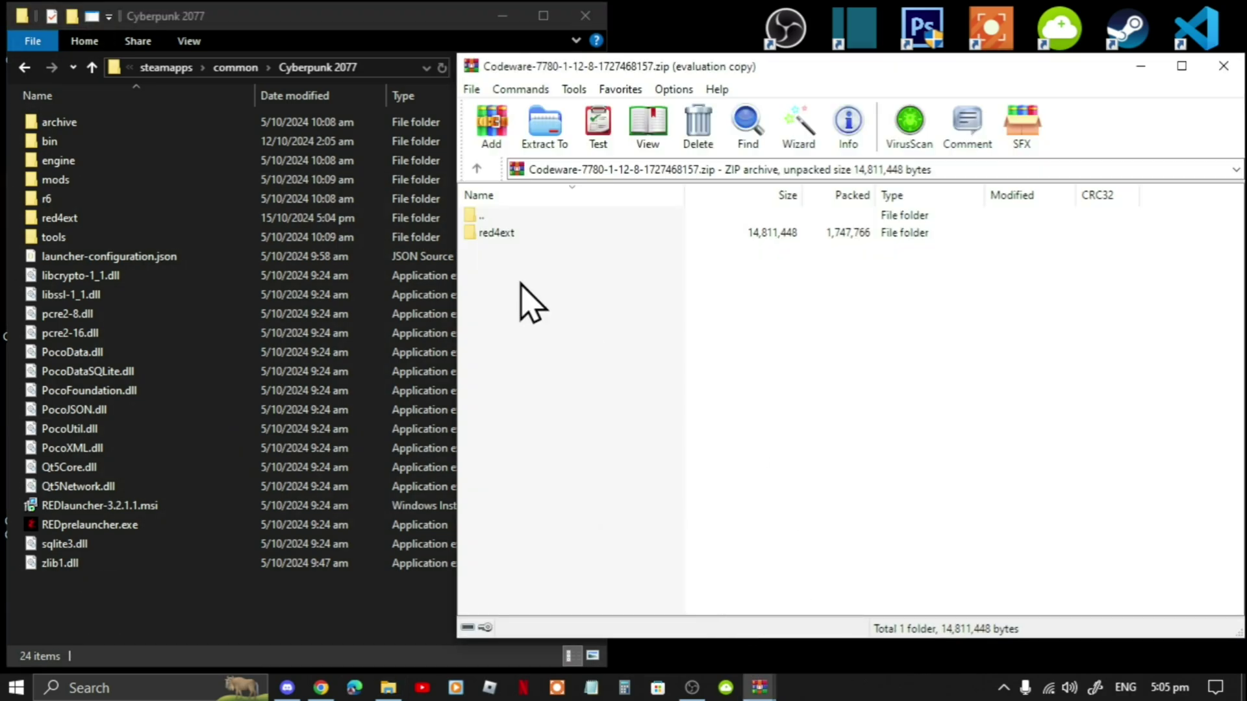
double_click(497, 238)
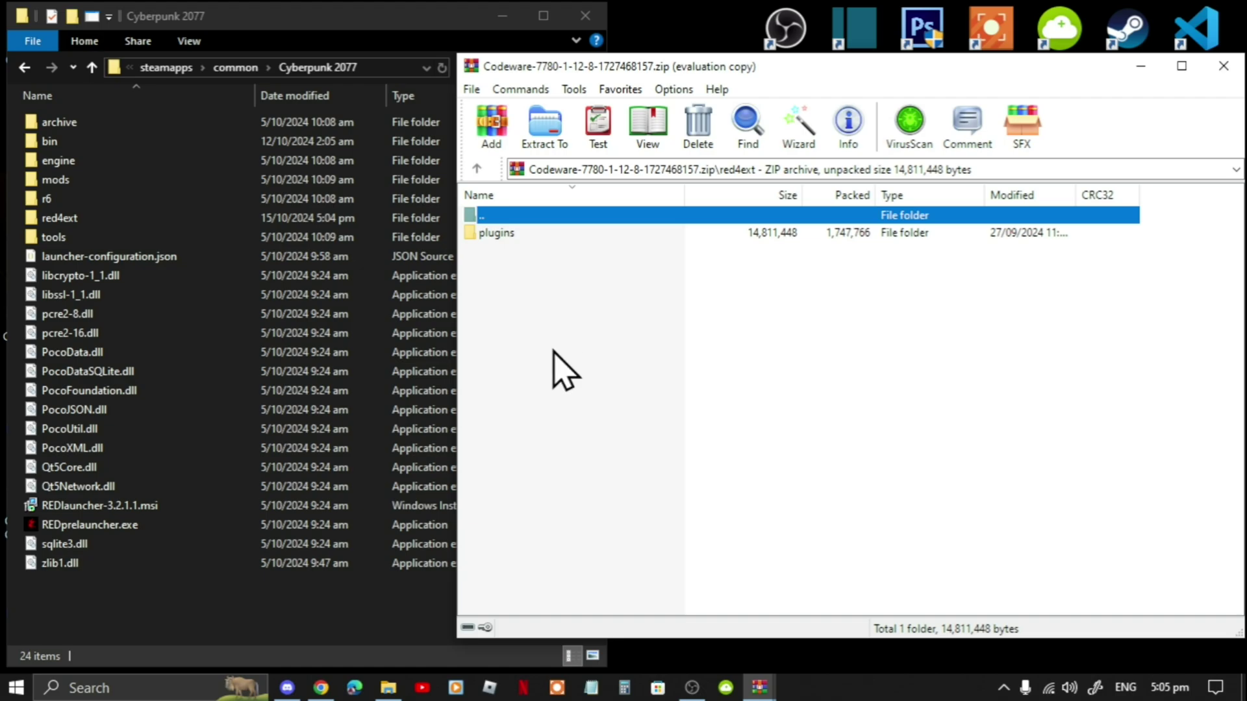
double_click(493, 235)
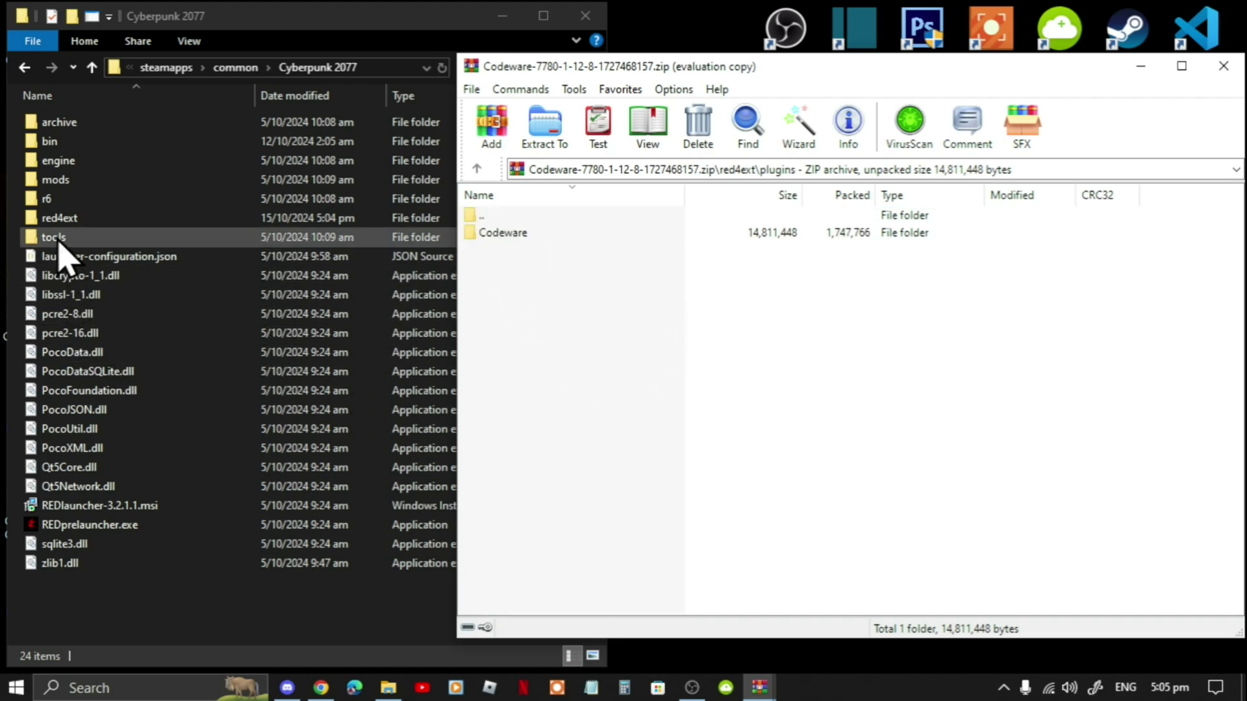
double_click(62, 218)
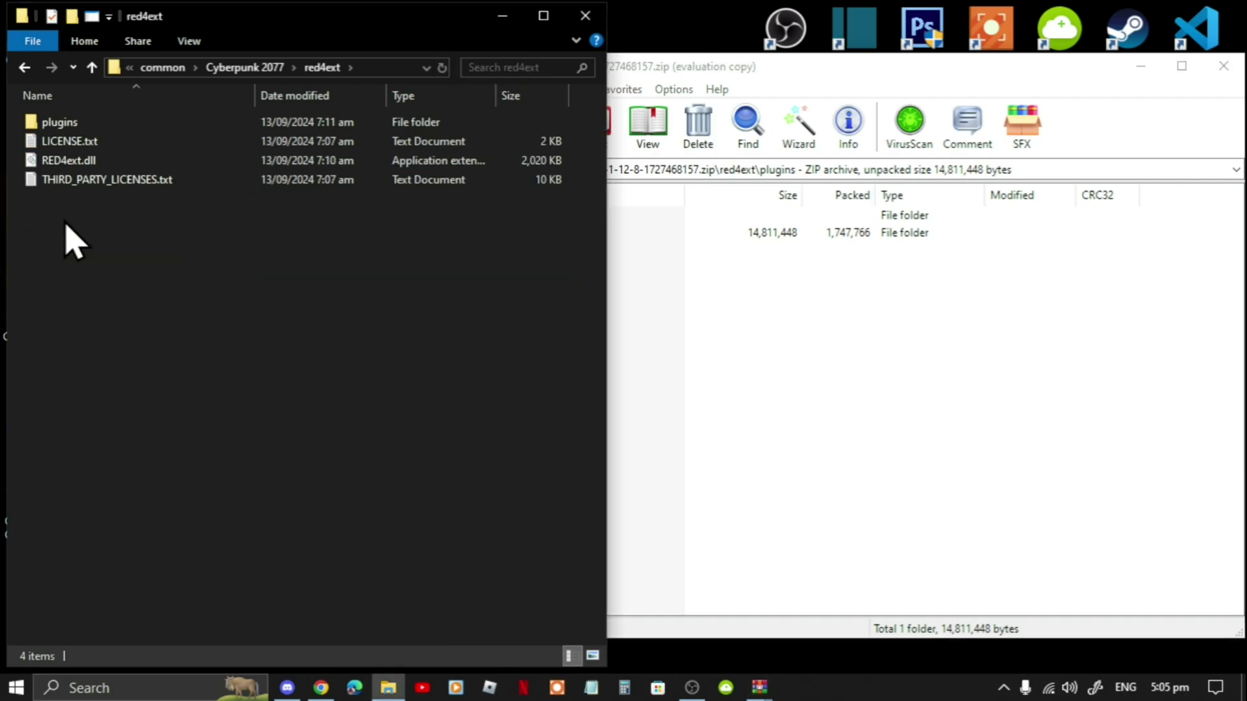
double_click(74, 127)
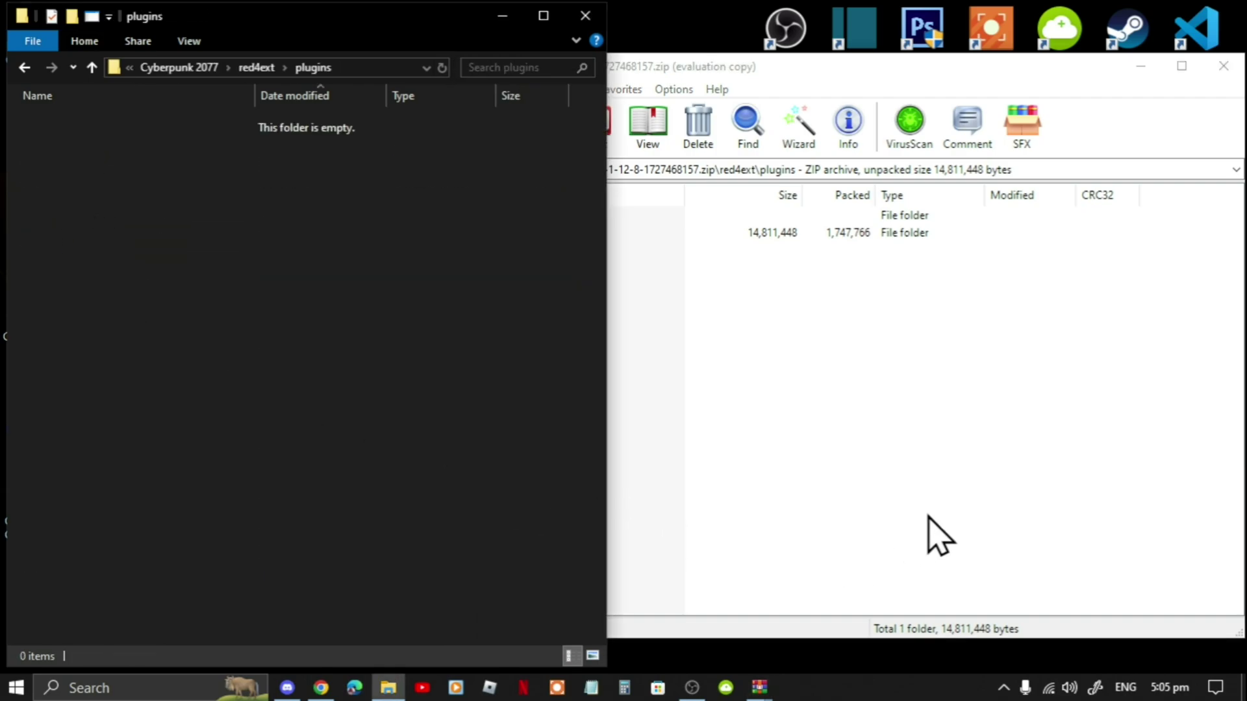
- Copy the Codeware folder into the game's red4ext\plugins and close the Codeware archive
left_click(896, 470)
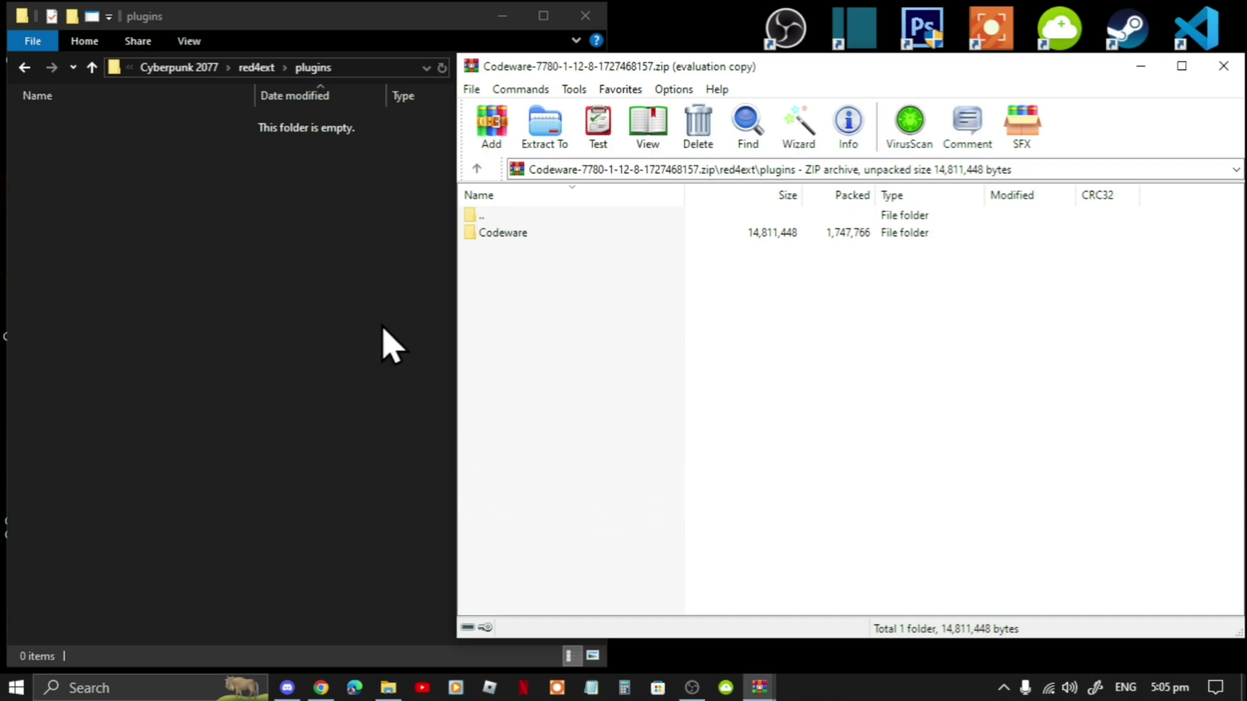
left_click(504, 237)
left_click_drag(504, 239, 148, 216)
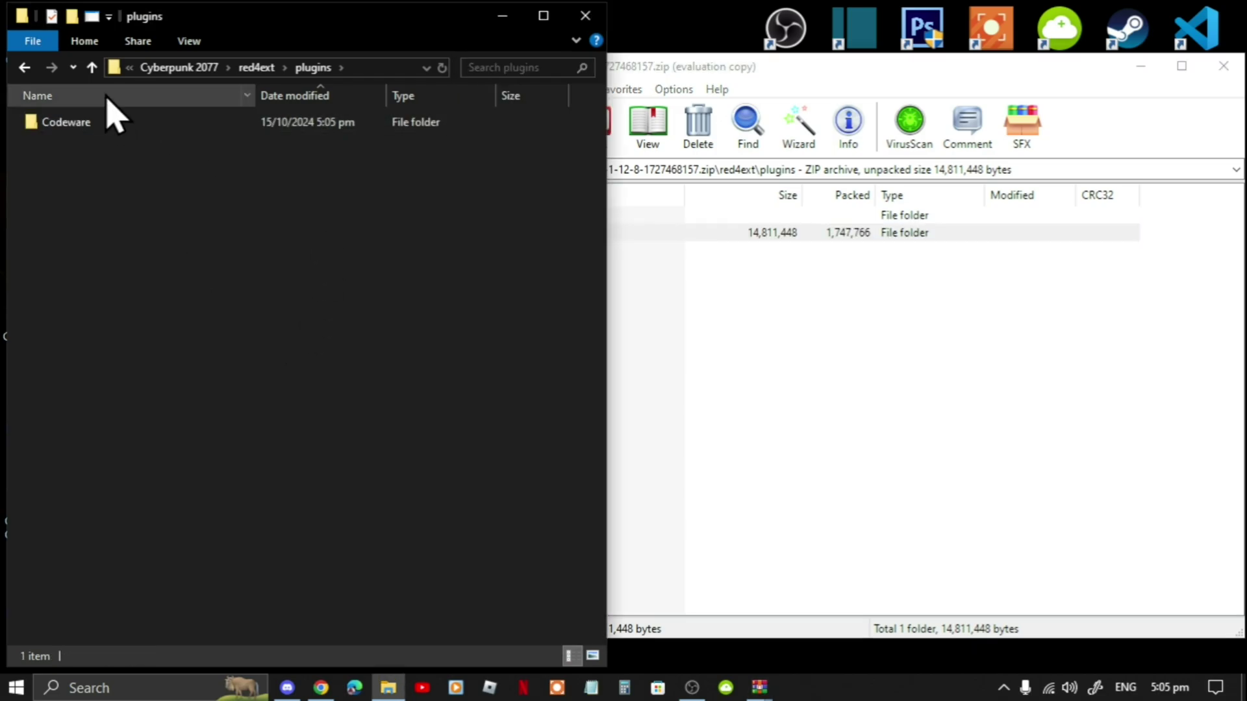
left_click(169, 67)
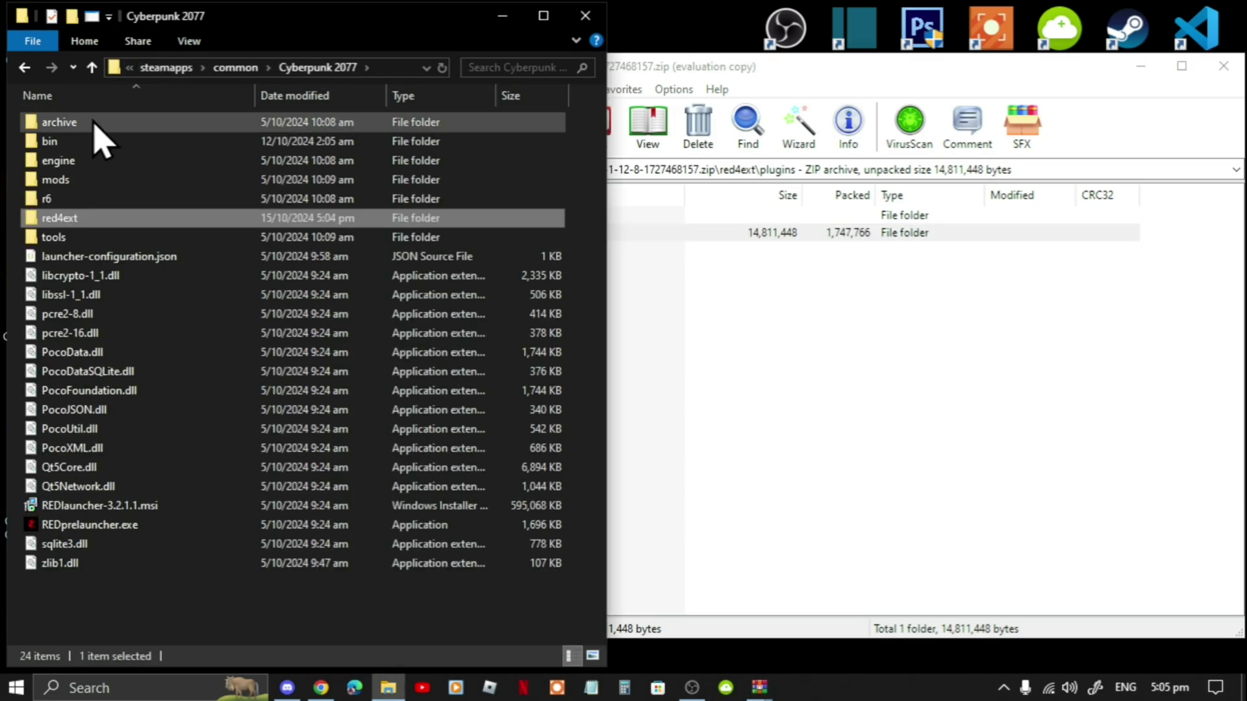
left_click(844, 337)
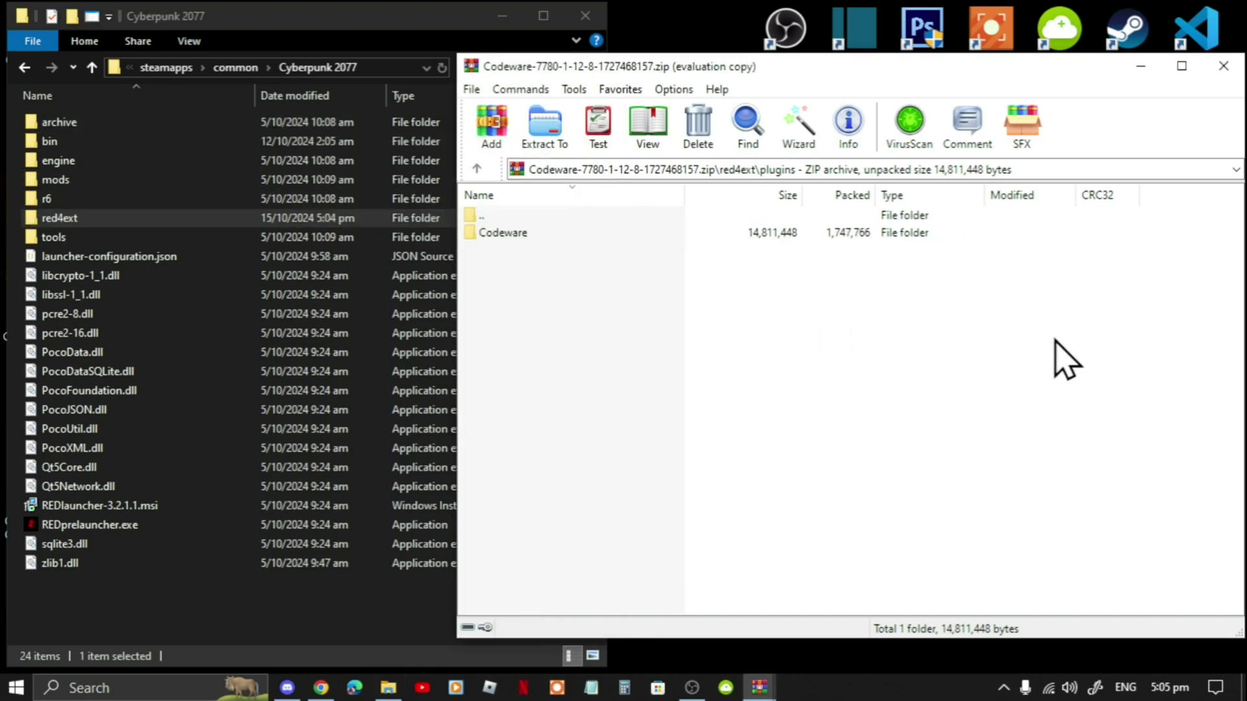
left_click(1227, 70)
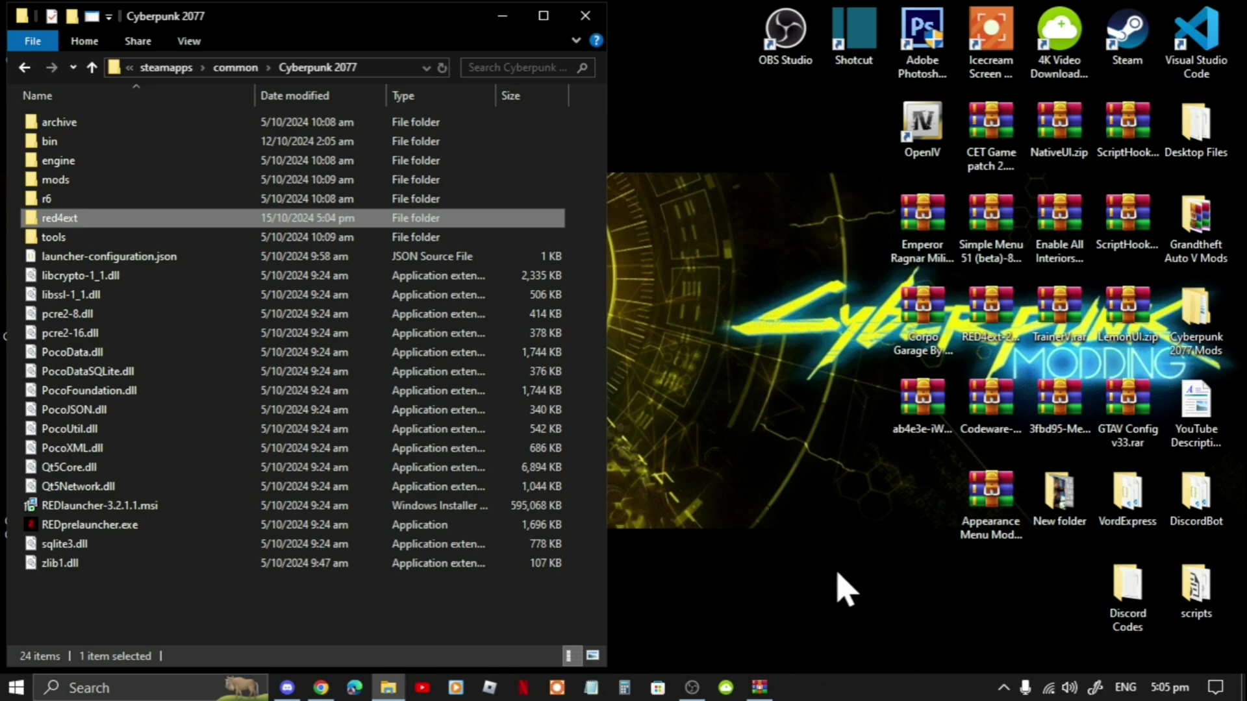
- Open archive\pc in both the Appearance Menu Mod archive and the game folder
mouse_move(761, 694)
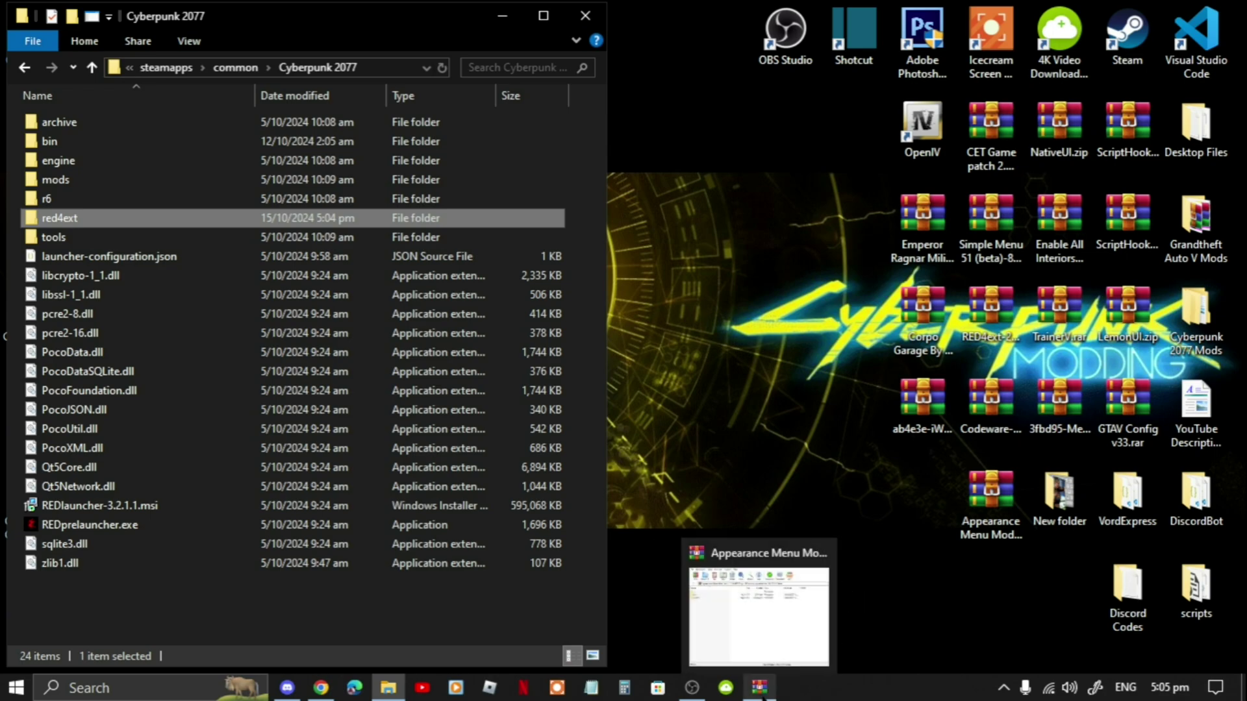
left_click(787, 650)
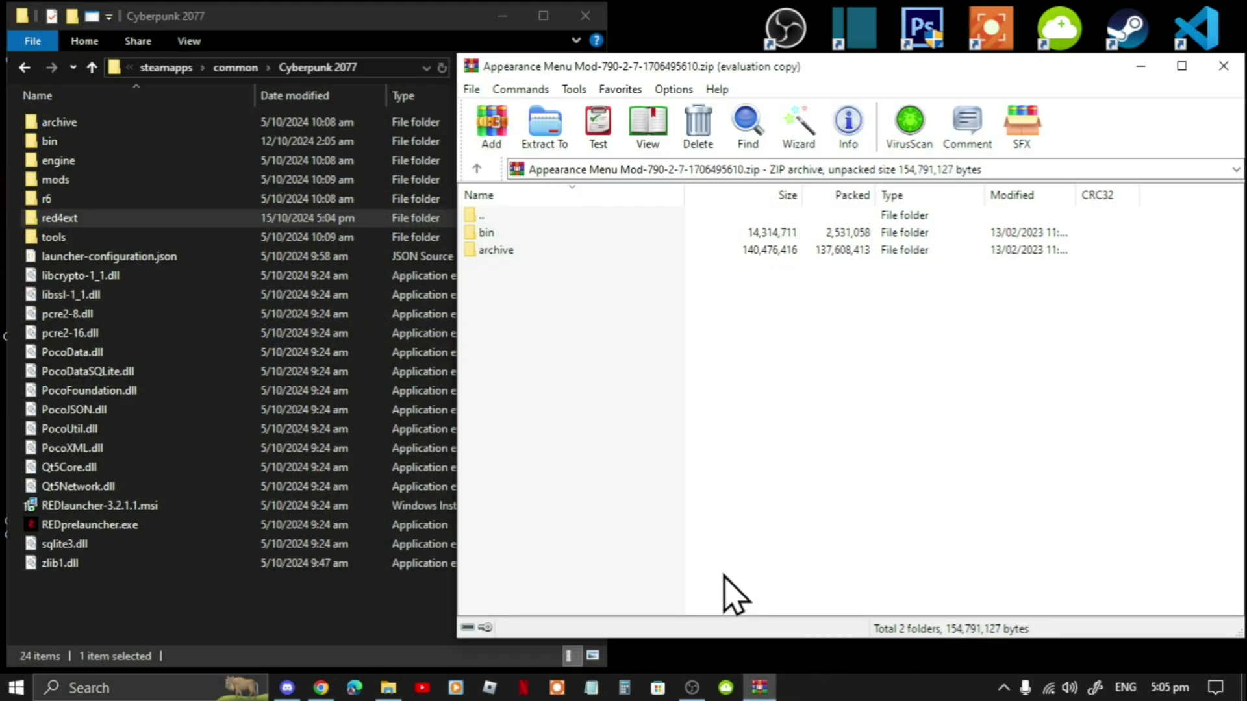
double_click(497, 250)
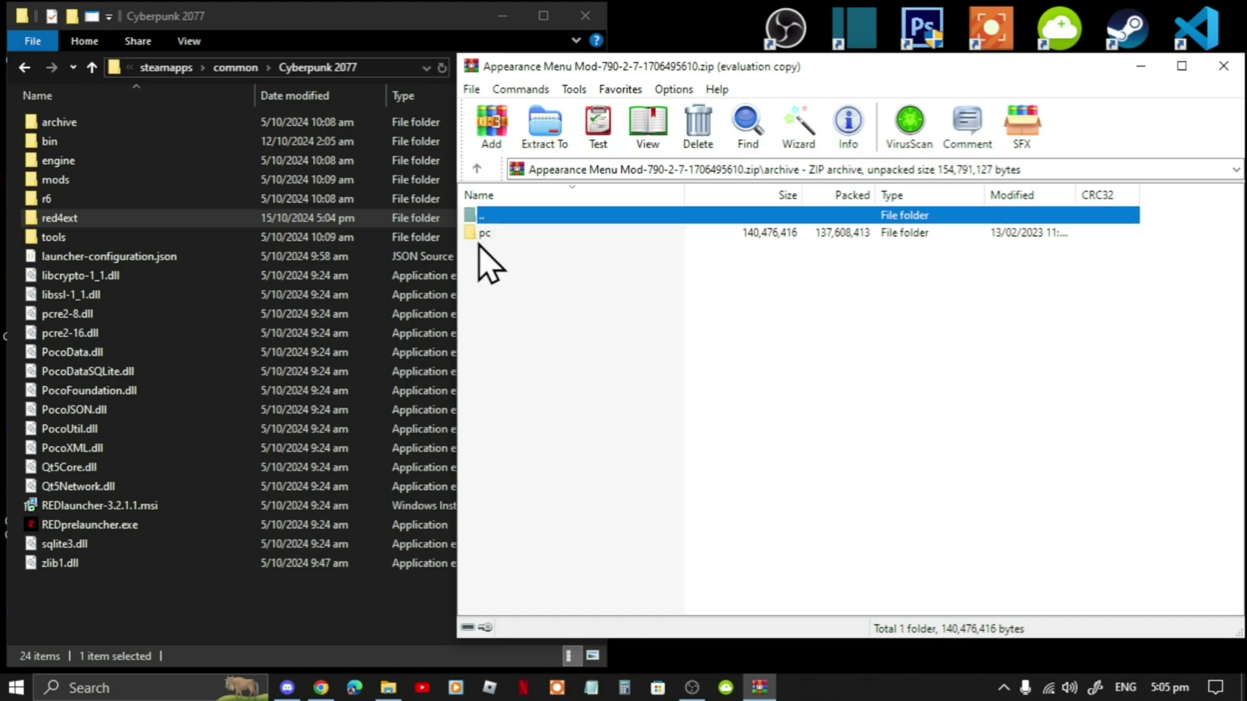
left_click(481, 238)
double_click(481, 237)
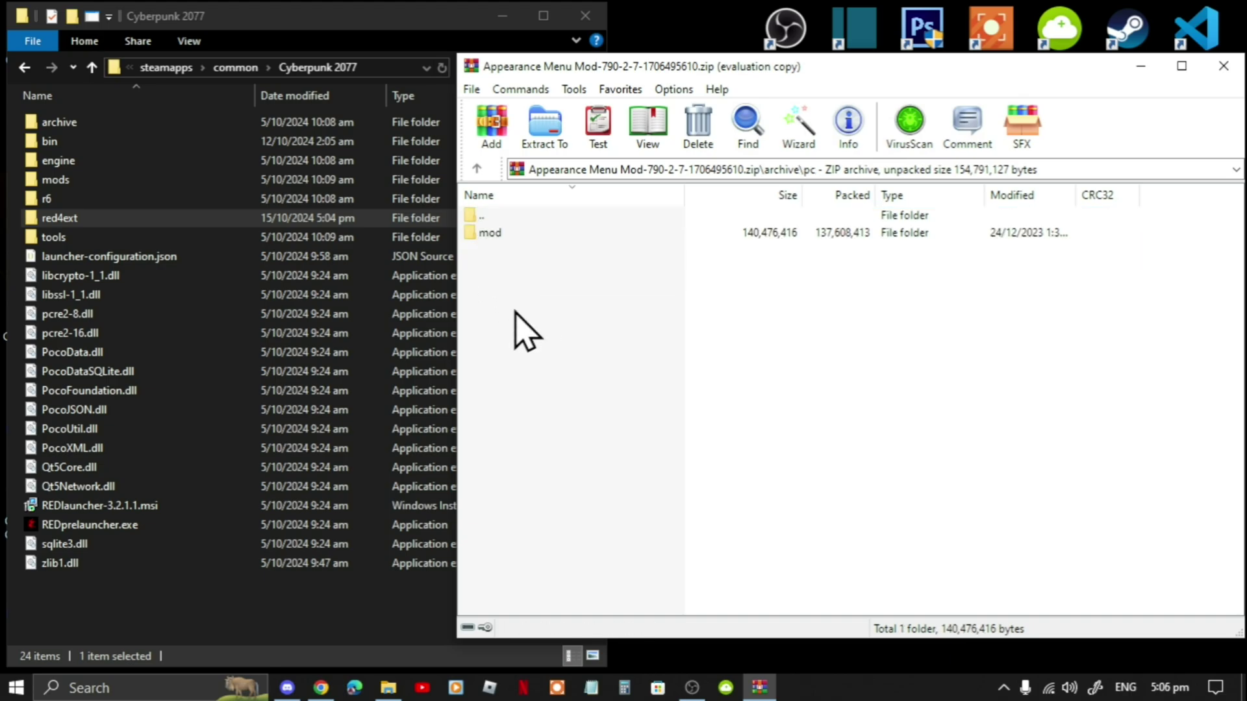
double_click(77, 129)
double_click(77, 134)
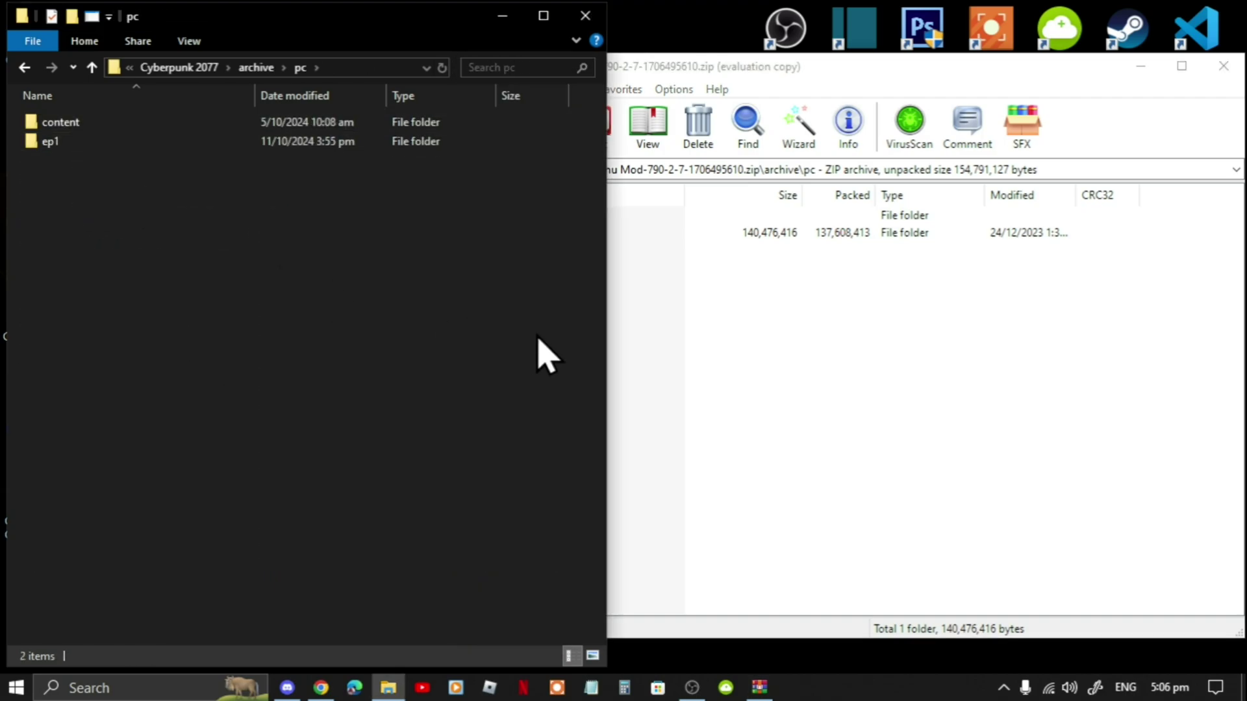
- Copy the mod folder into the game's archive\pc, then return to the Cyberpunk 2077 folder
left_click(899, 419)
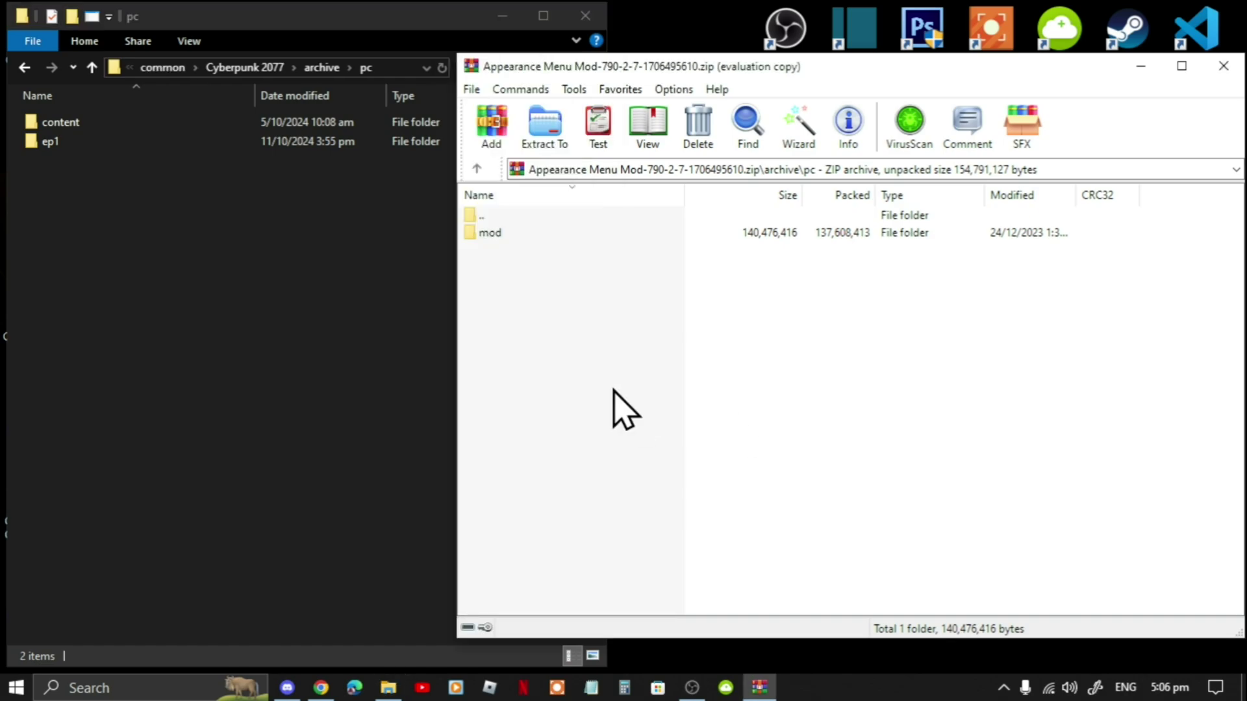
left_click(494, 235)
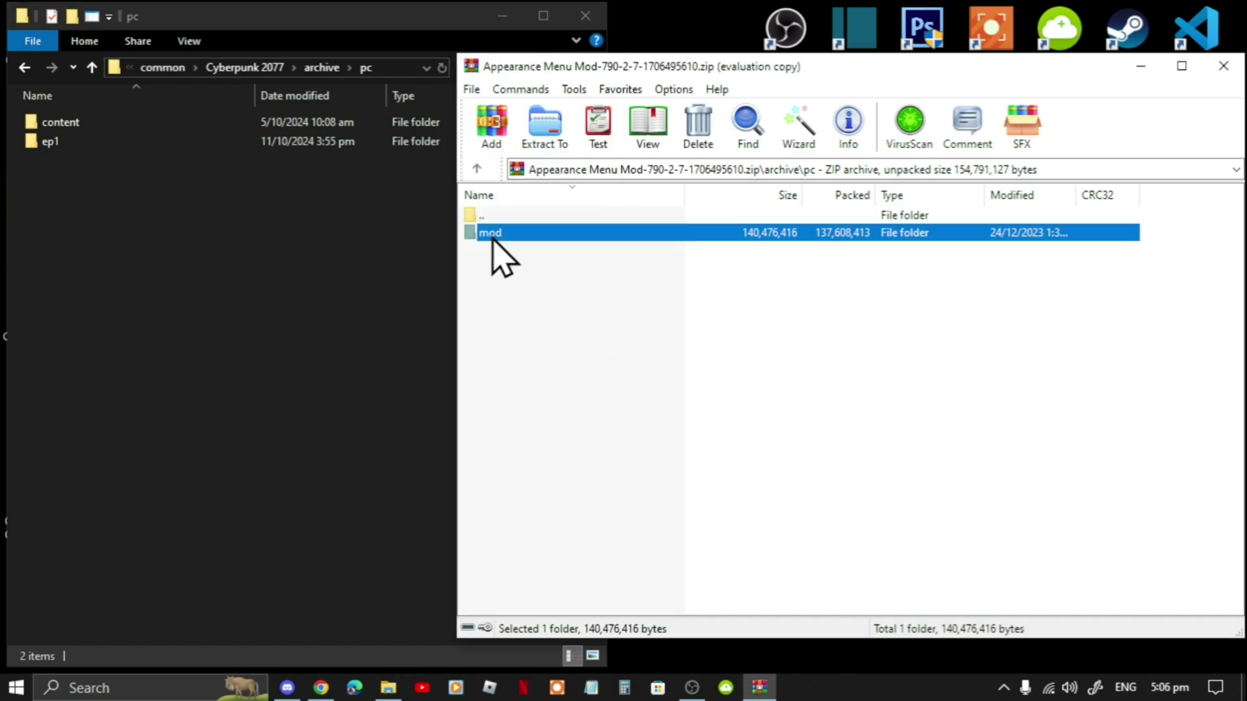
left_click_drag(492, 235, 114, 311)
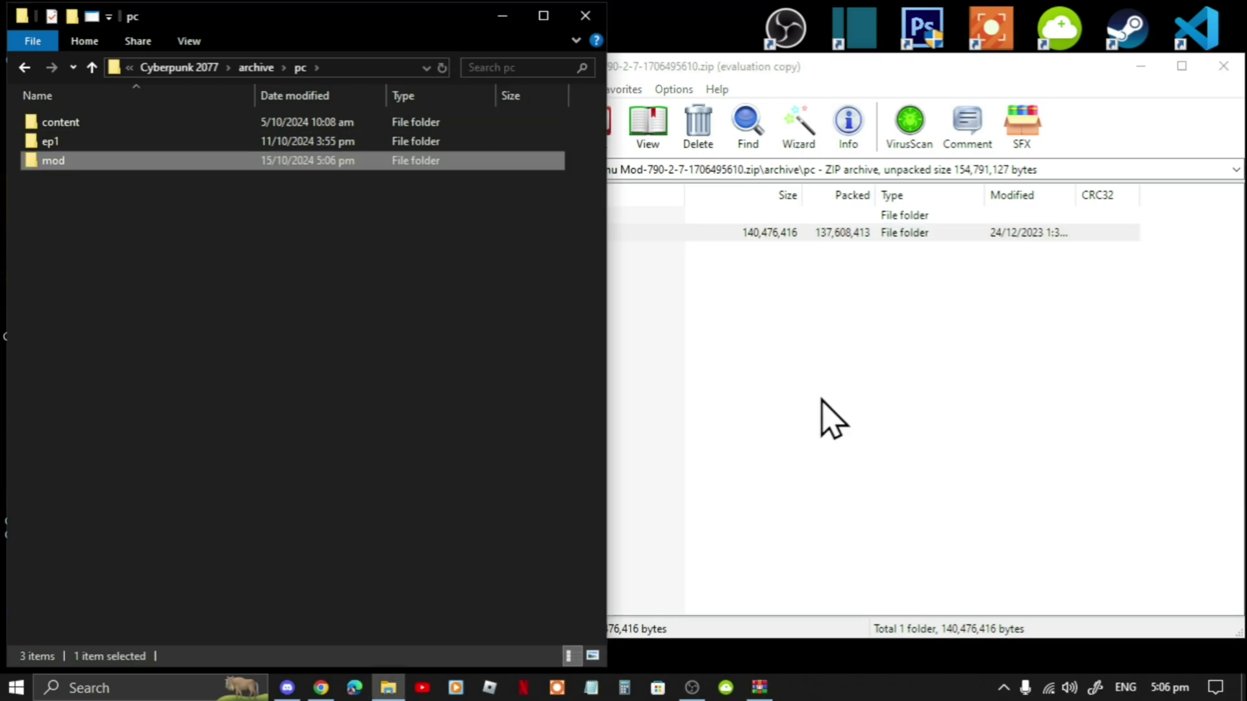
left_click(430, 415)
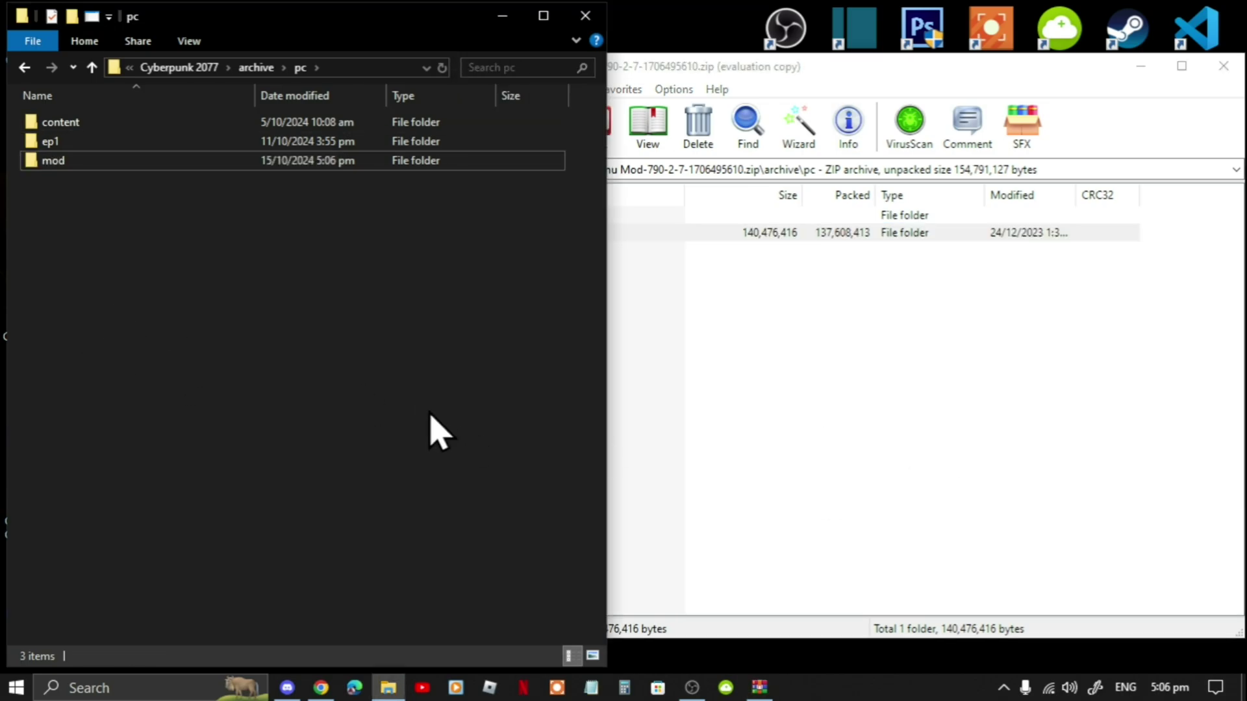
left_click(204, 71)
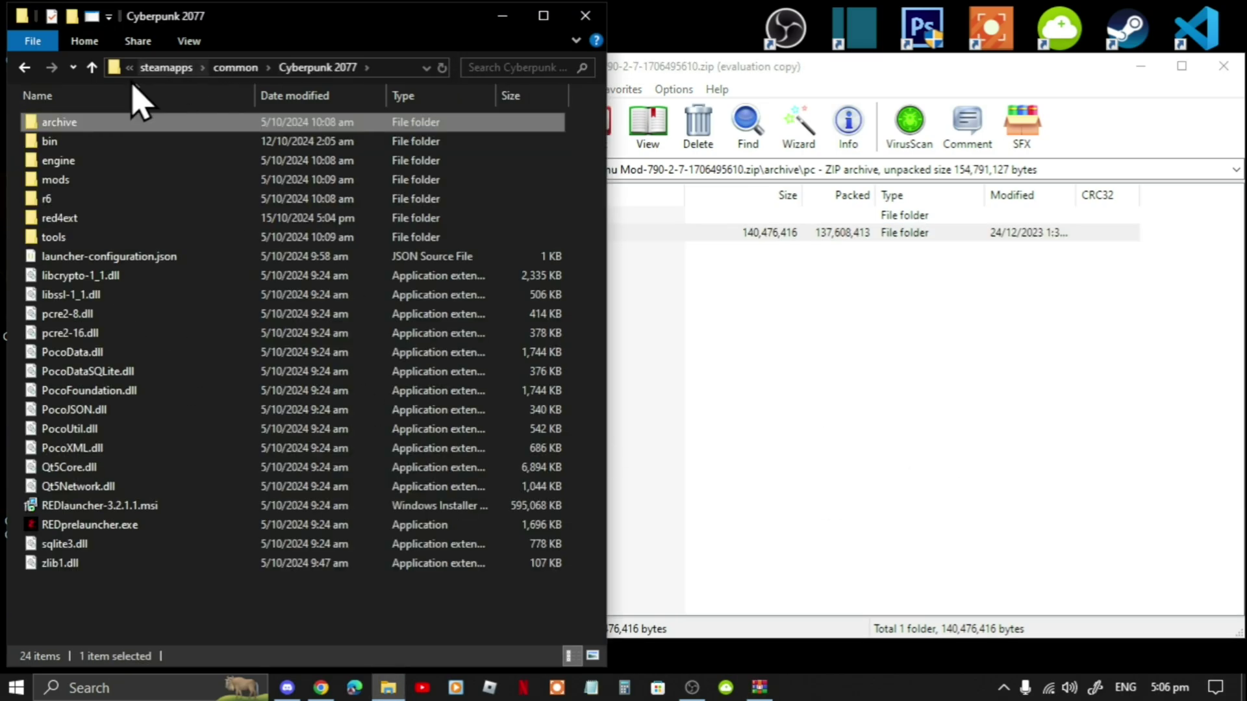
- Open the game's bin\x64 - CET\plugins\cyber_engine_tweaks\mods folder in Explorer
double_click(81, 144)
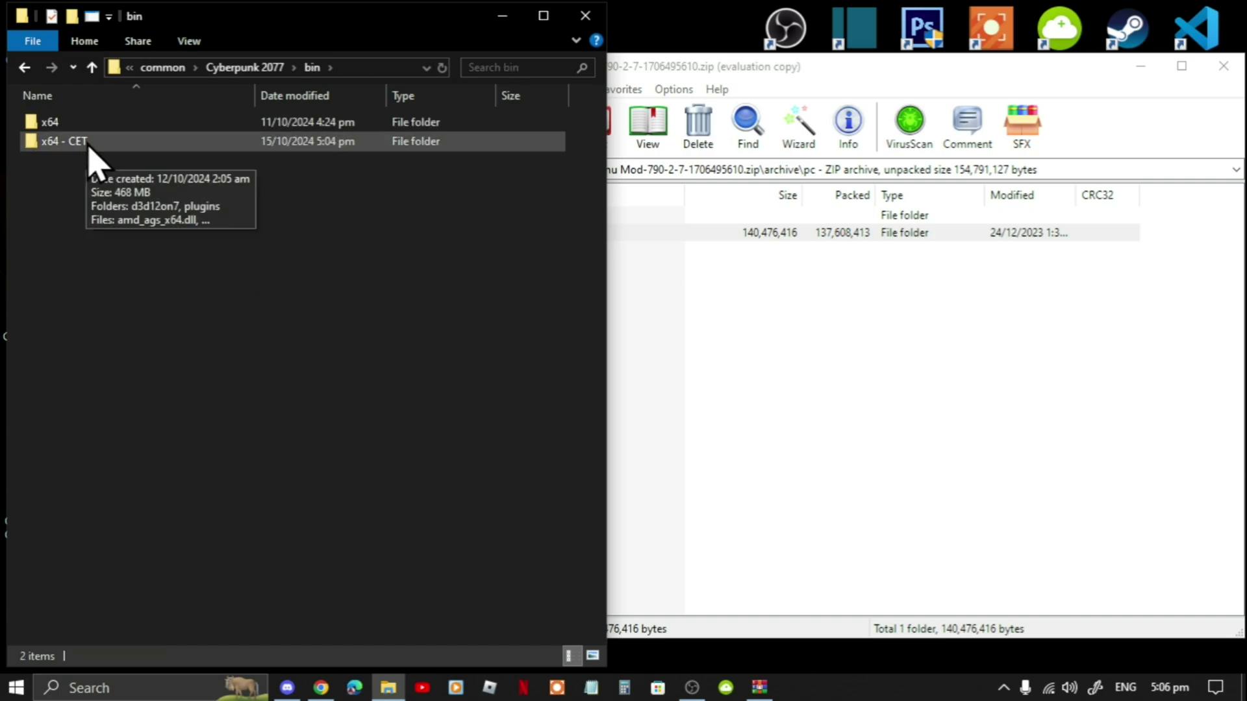
double_click(91, 155)
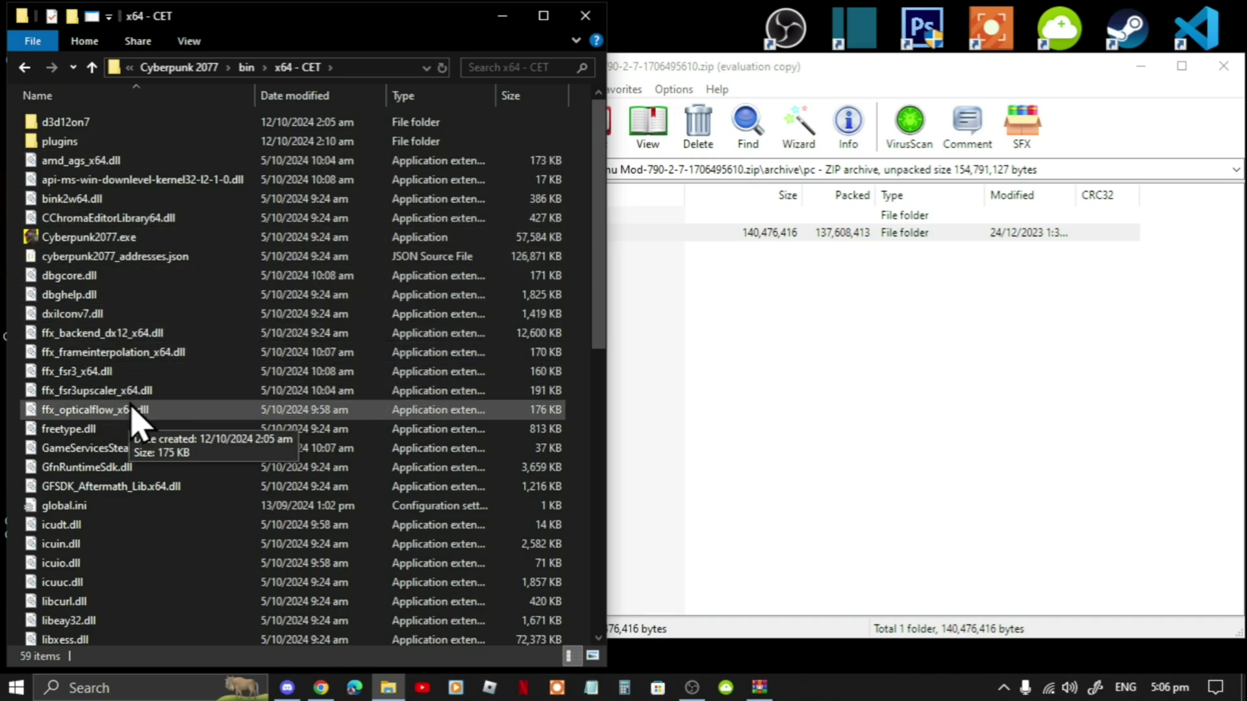
double_click(82, 146)
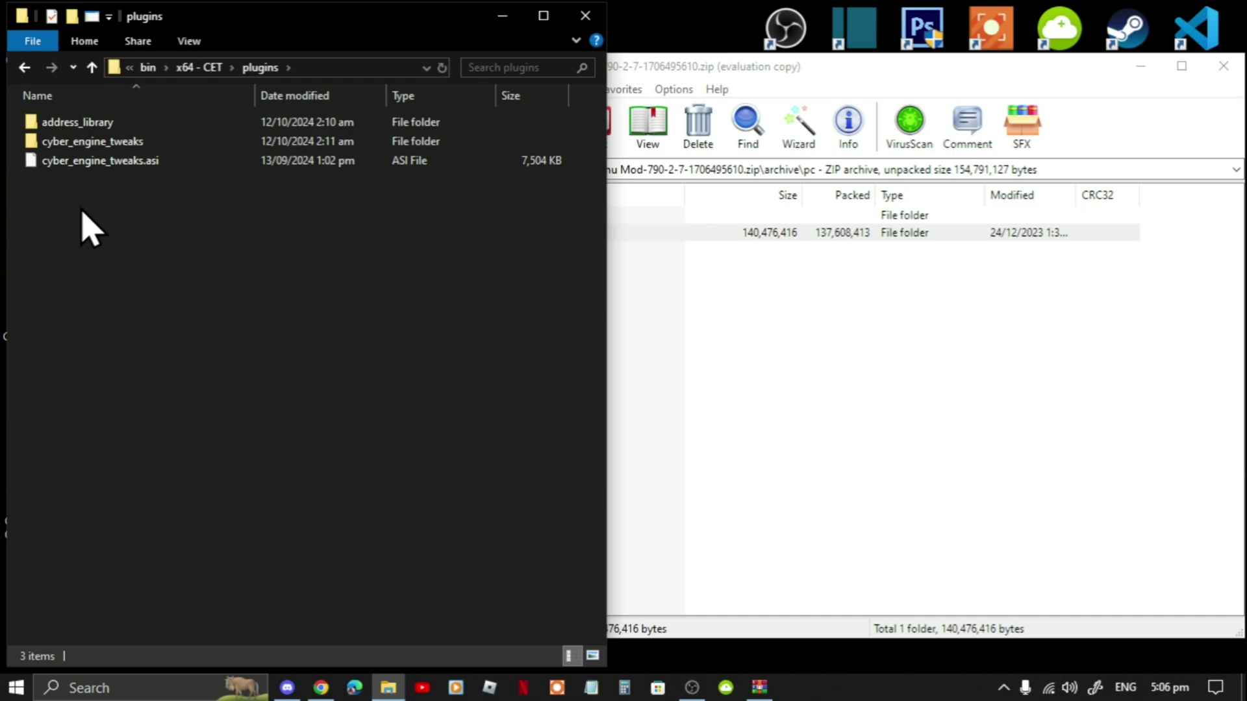
double_click(120, 143)
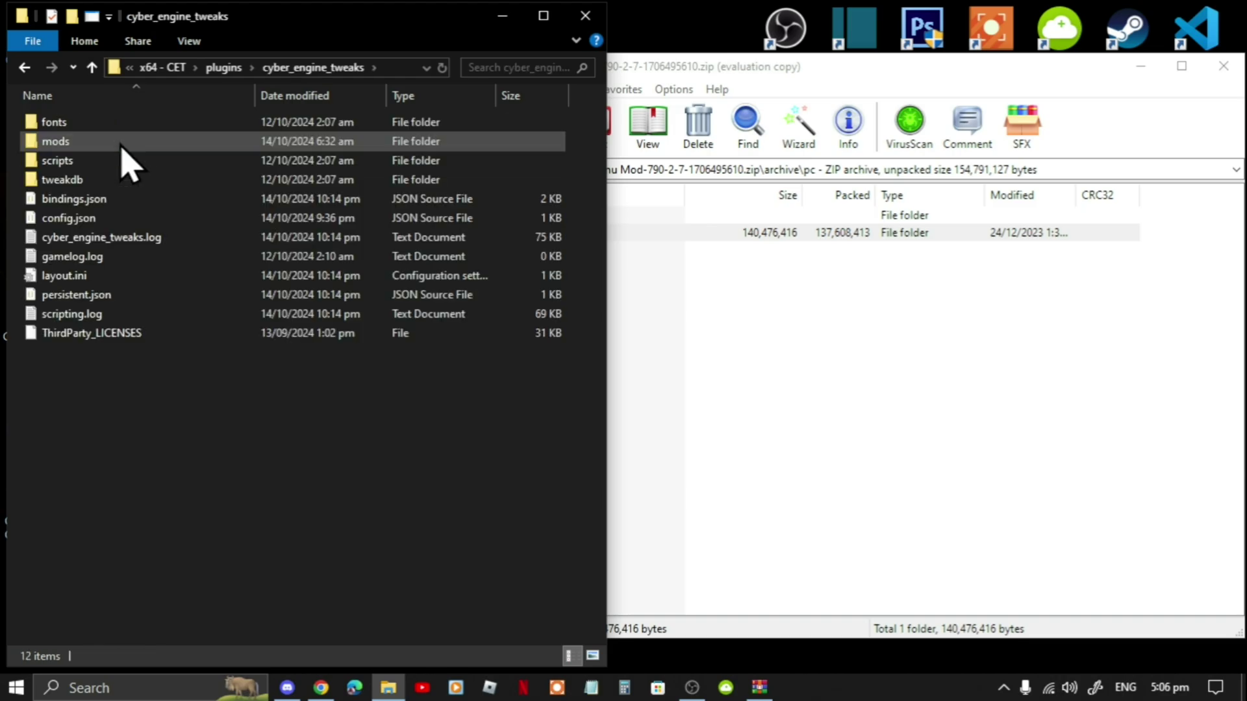
double_click(67, 142)
- Open bin\x64\plugins\cyber_engine_tweaks\mods inside the Appearance Menu Mod archive
left_click(826, 339)
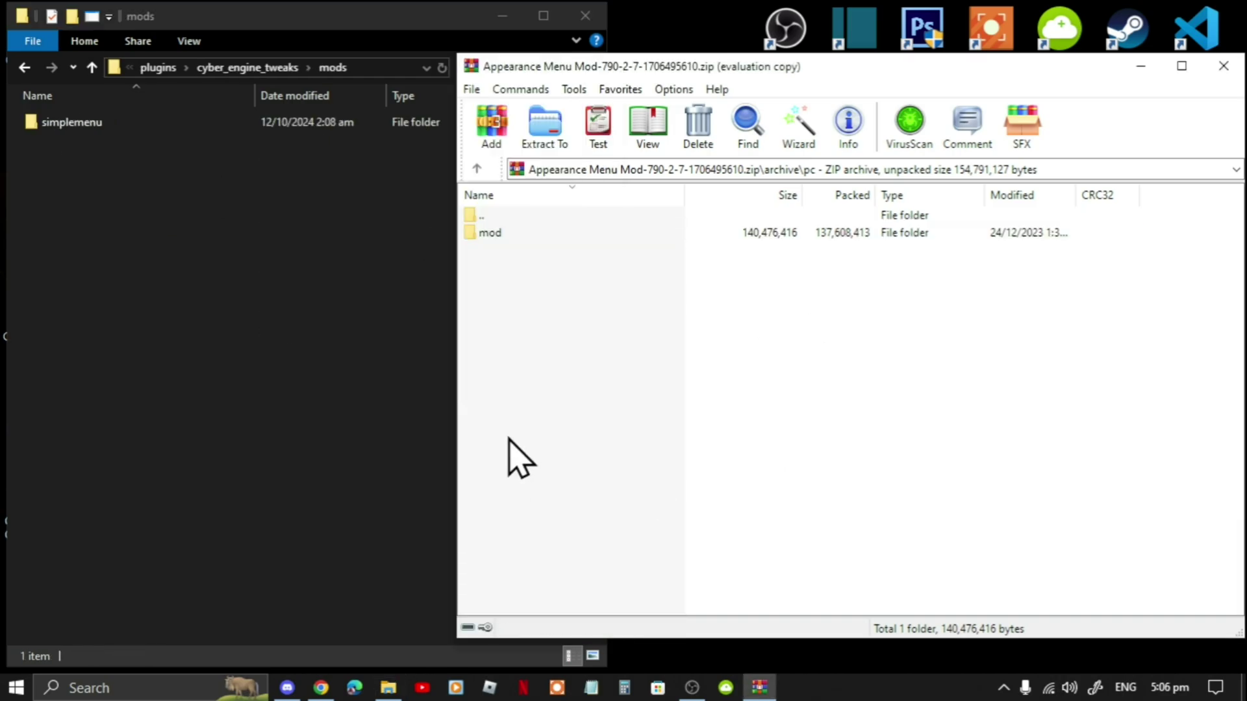
double_click(485, 234)
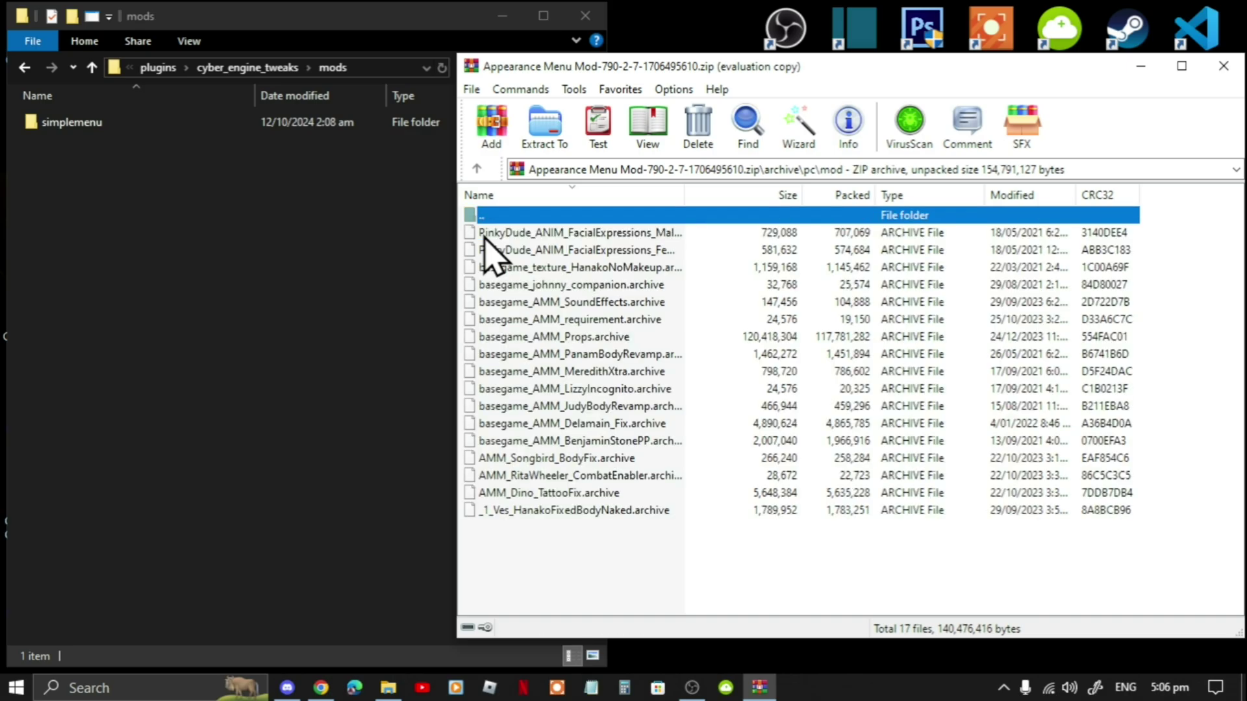
key("BackSpace")
key("BackSpace")
key("BackSpace")
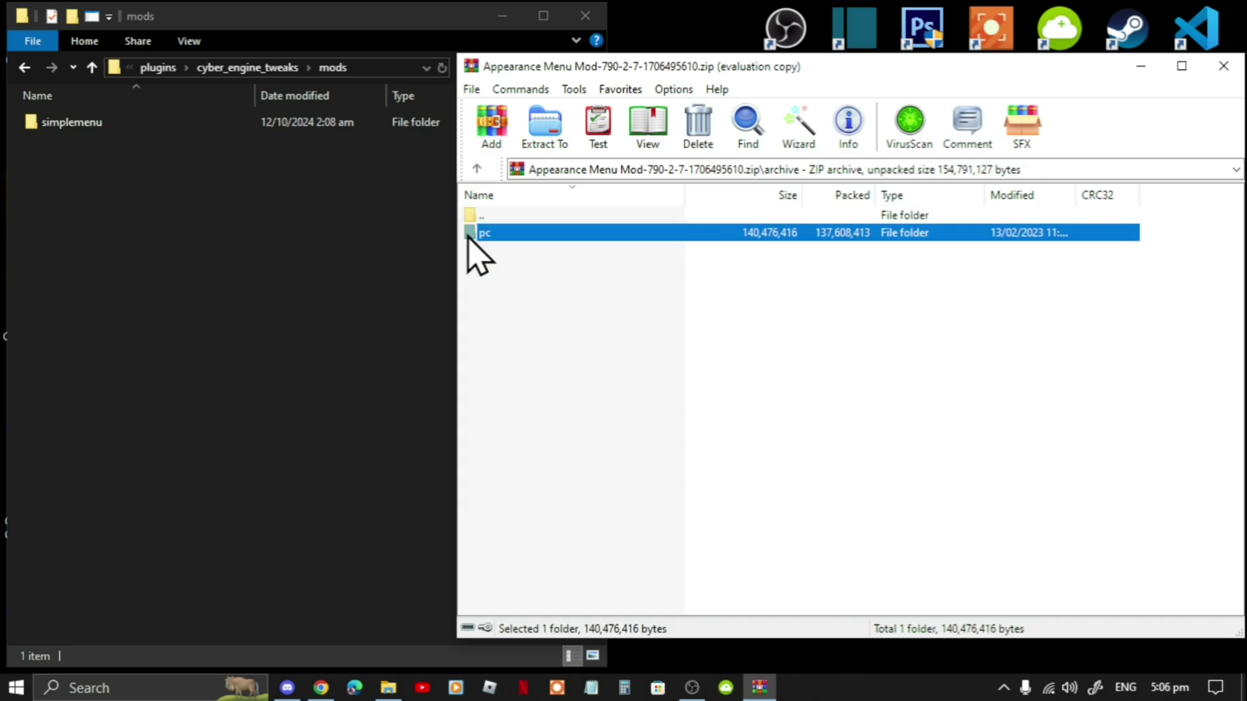
left_click(502, 318)
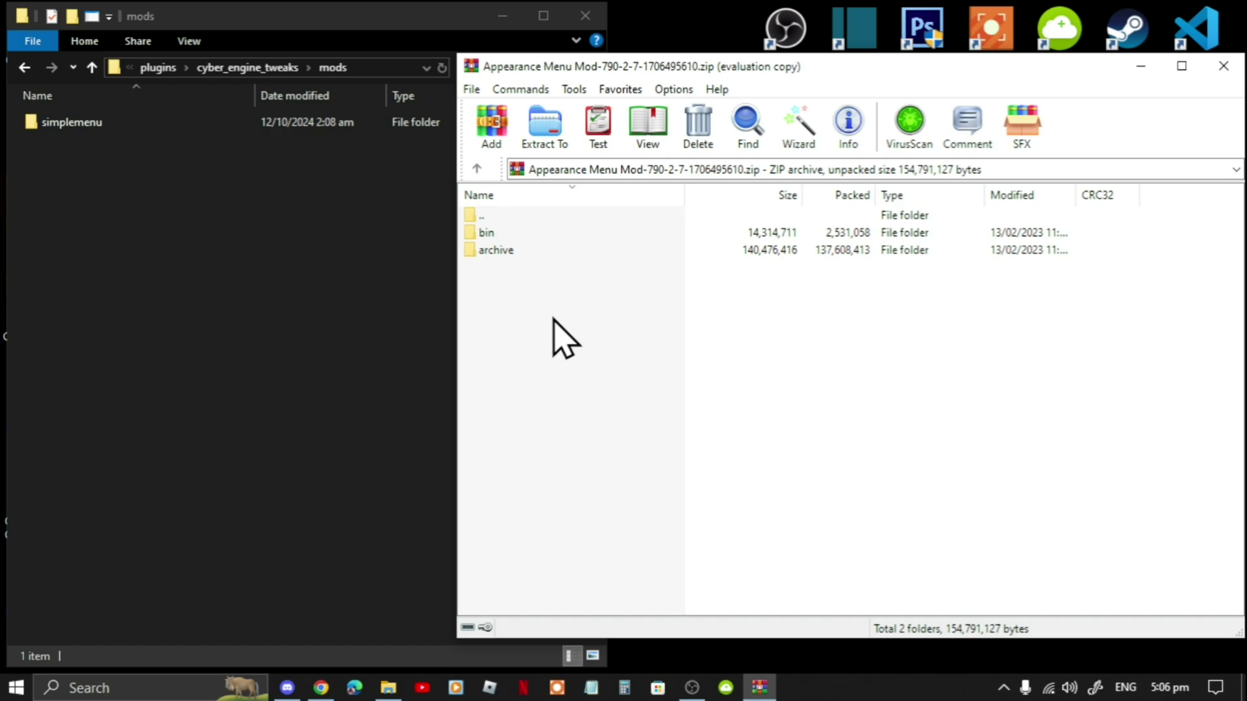
double_click(500, 238)
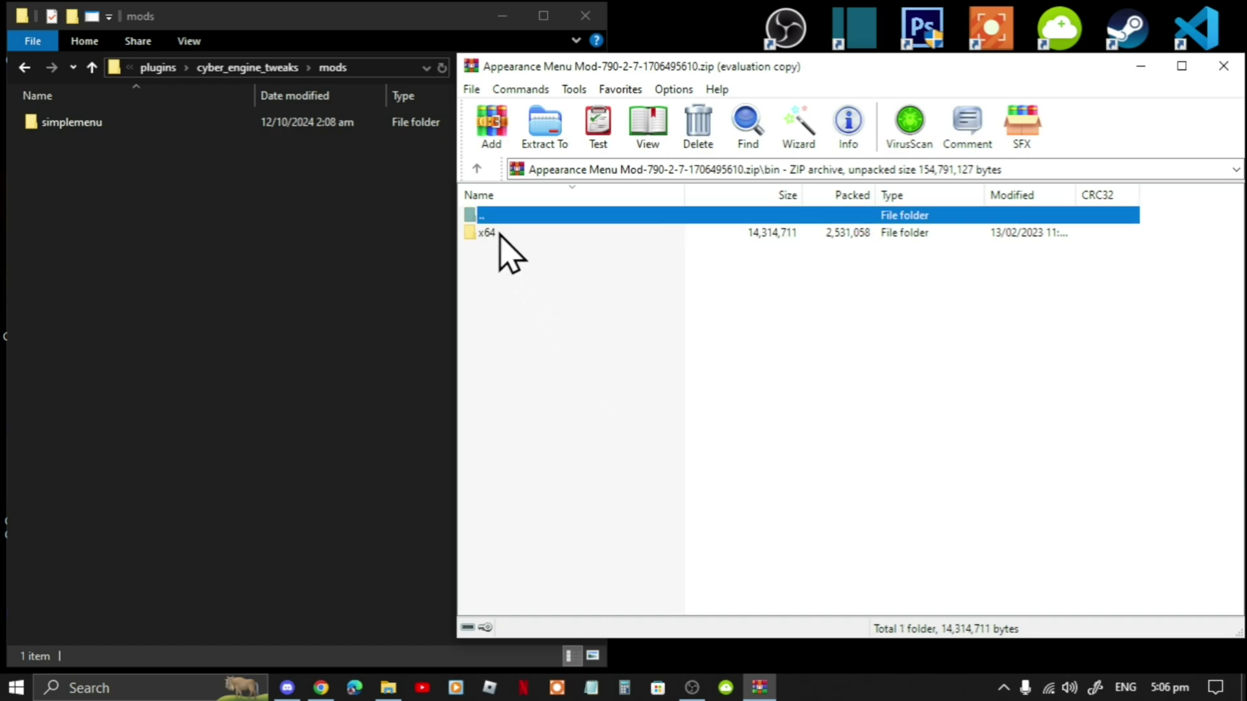
double_click(500, 234)
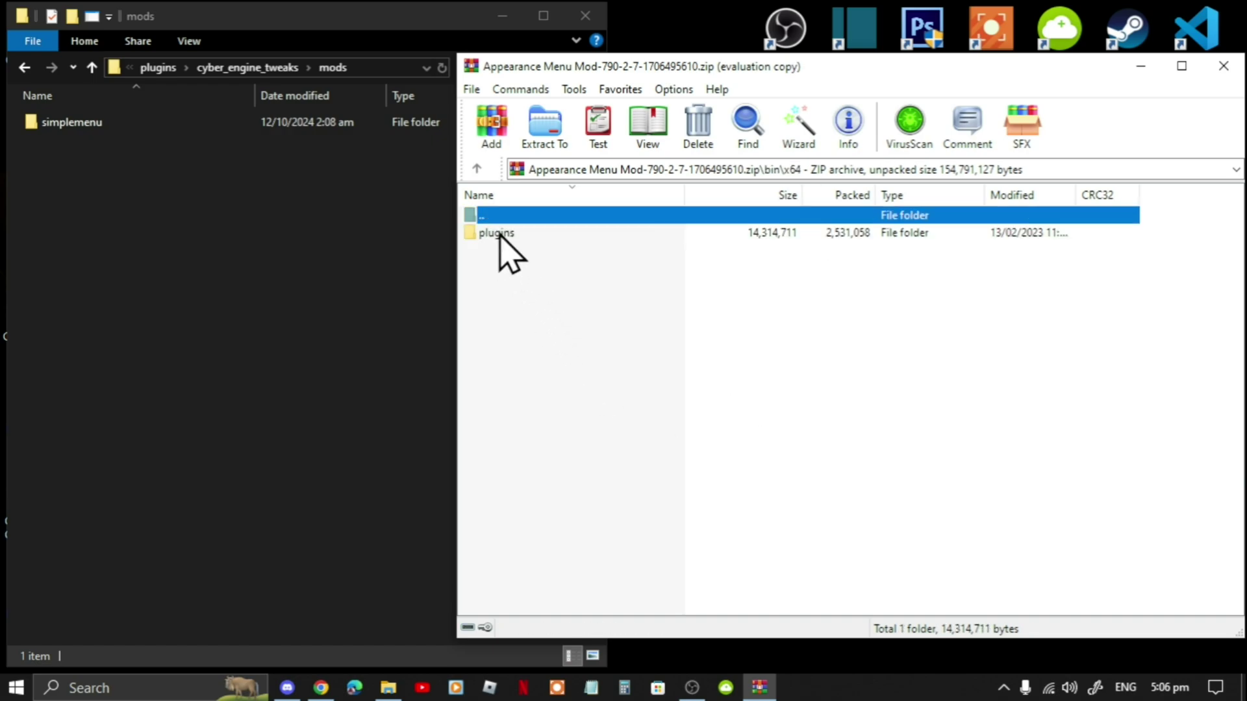
double_click(500, 235)
double_click(539, 237)
left_click(500, 235)
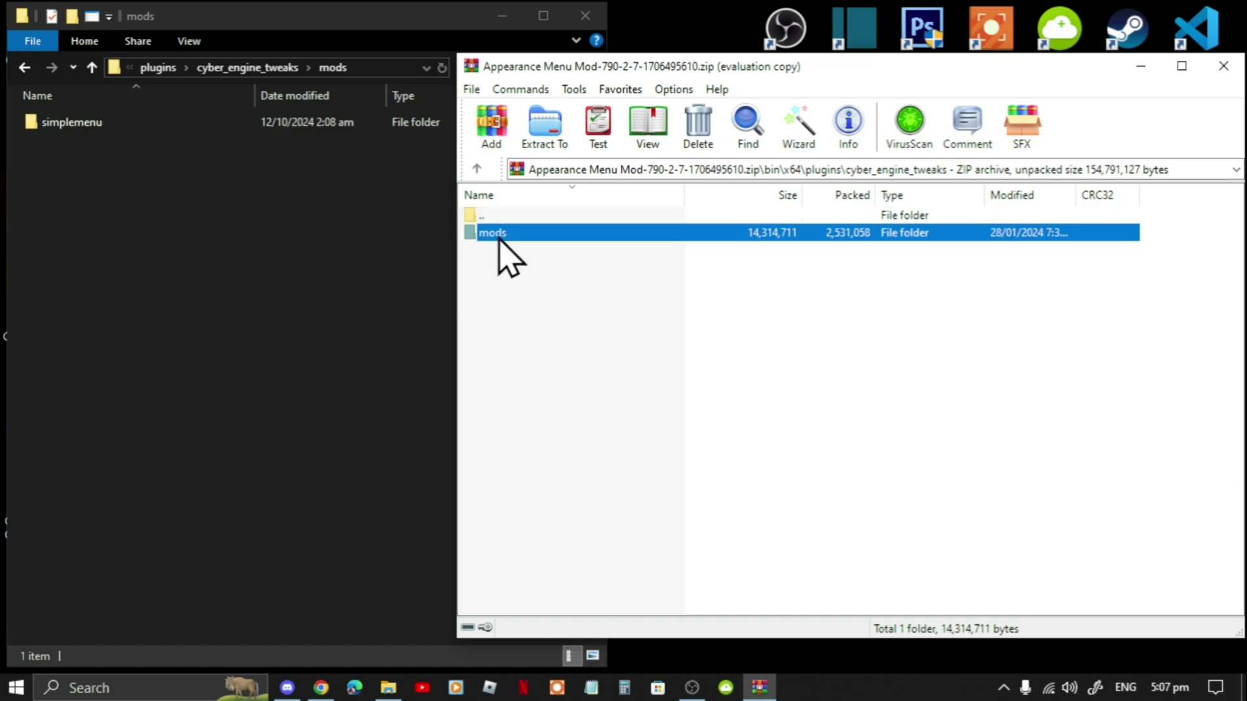
double_click(499, 234)
left_click(650, 367)
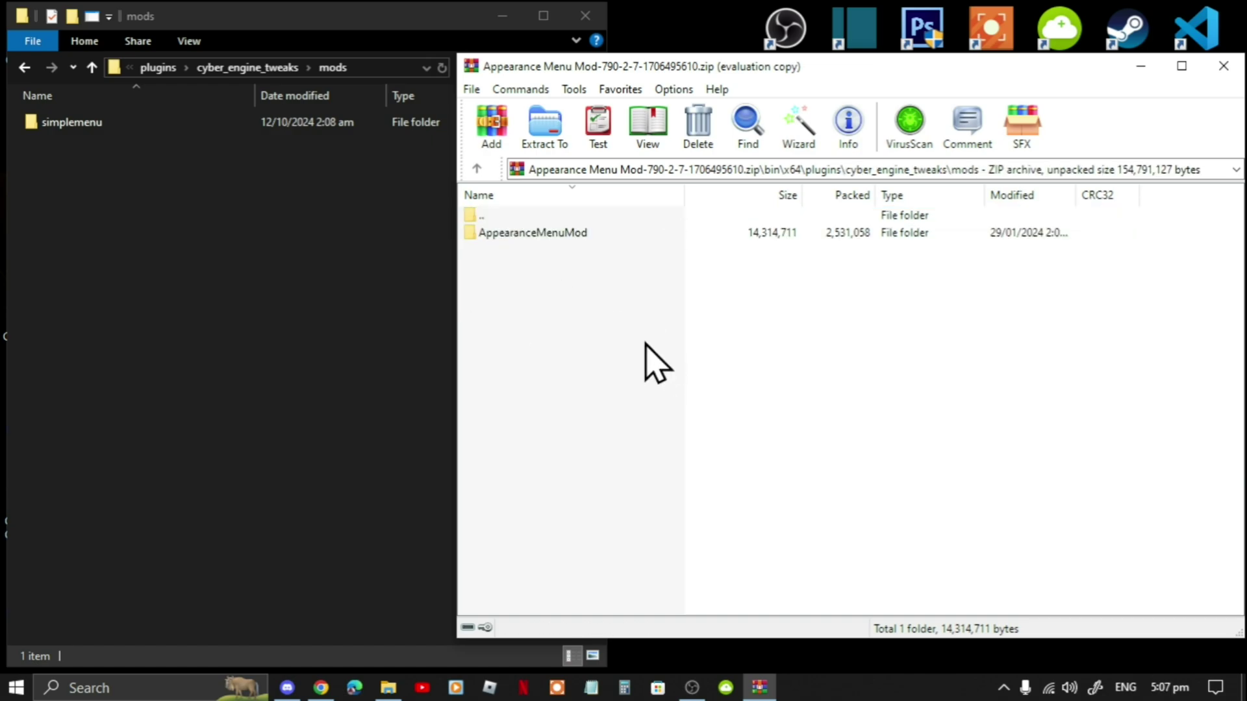
- Copy AppearanceMenuMod into the game's mods folder and close the archive
left_click(497, 237)
left_click_drag(497, 238, 111, 217)
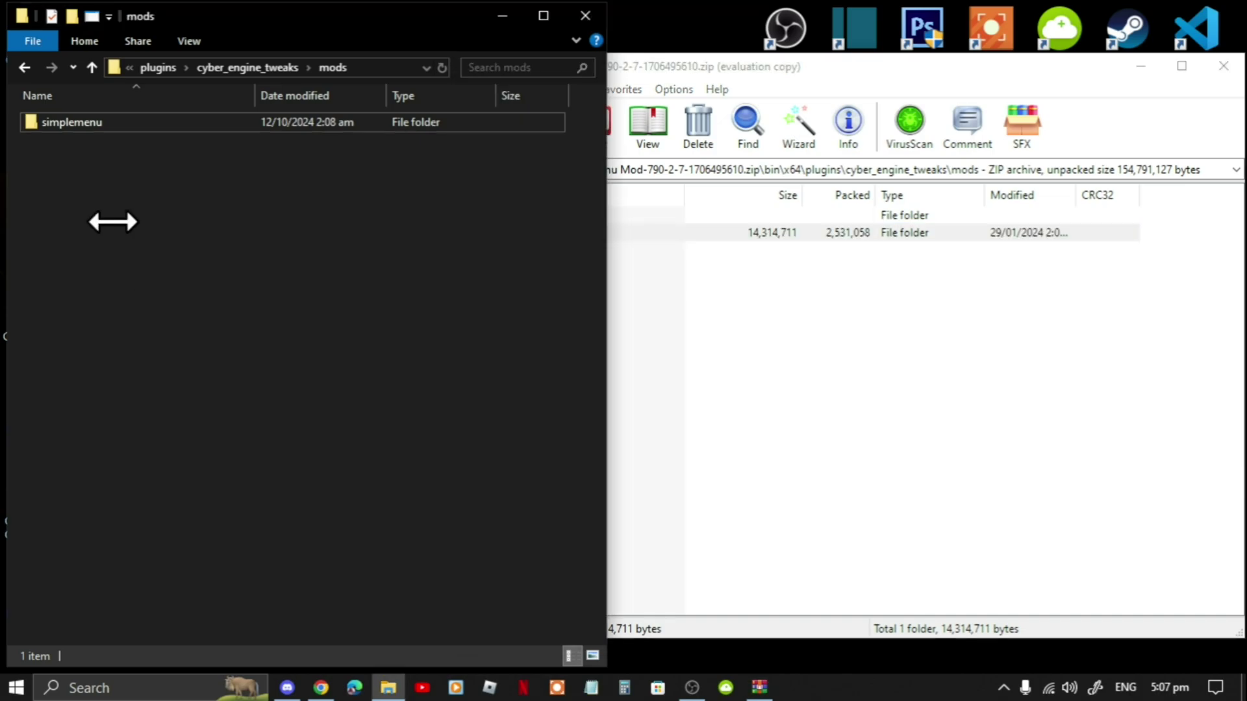
left_click(857, 365)
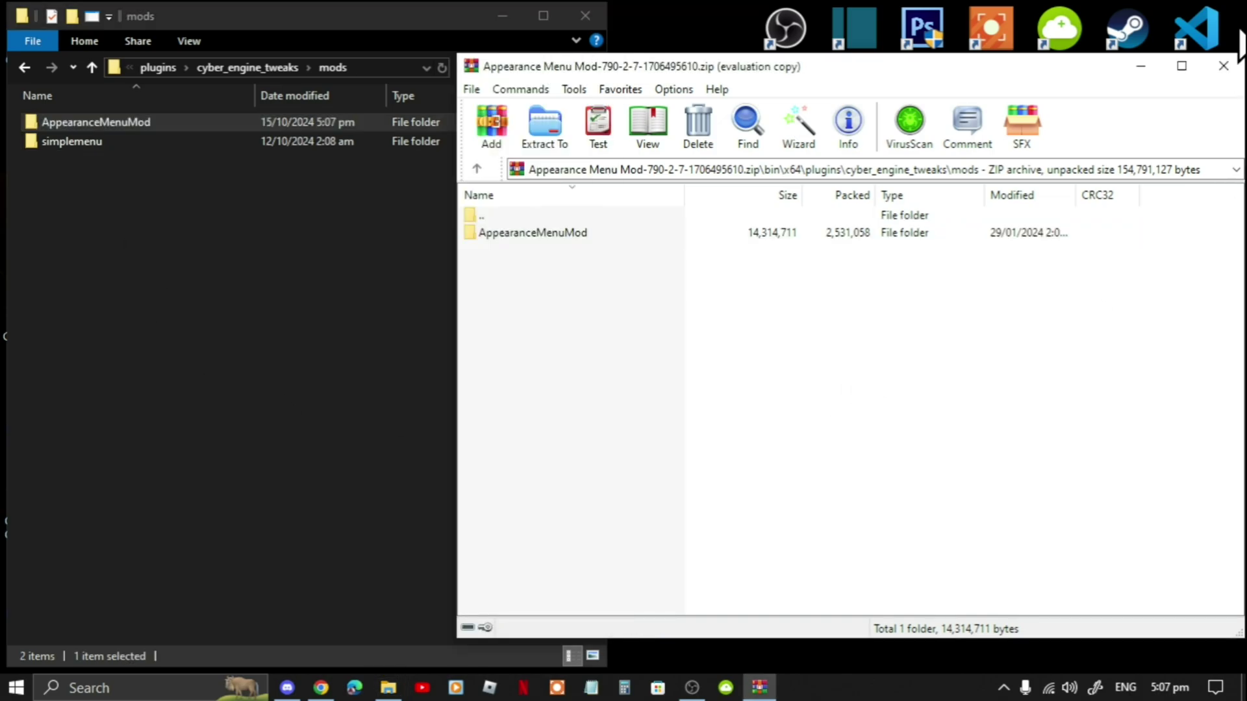
left_click(1223, 65)
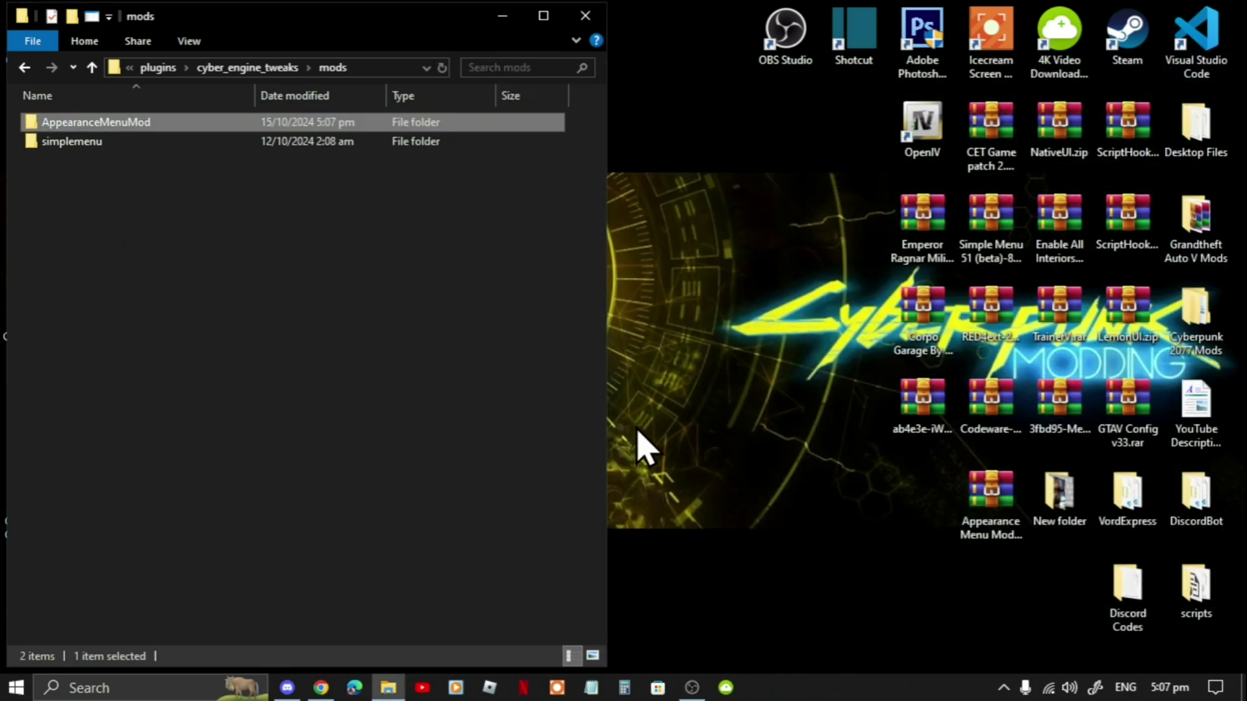
- Close the mods folder window and refresh the desktop
left_click(507, 395)
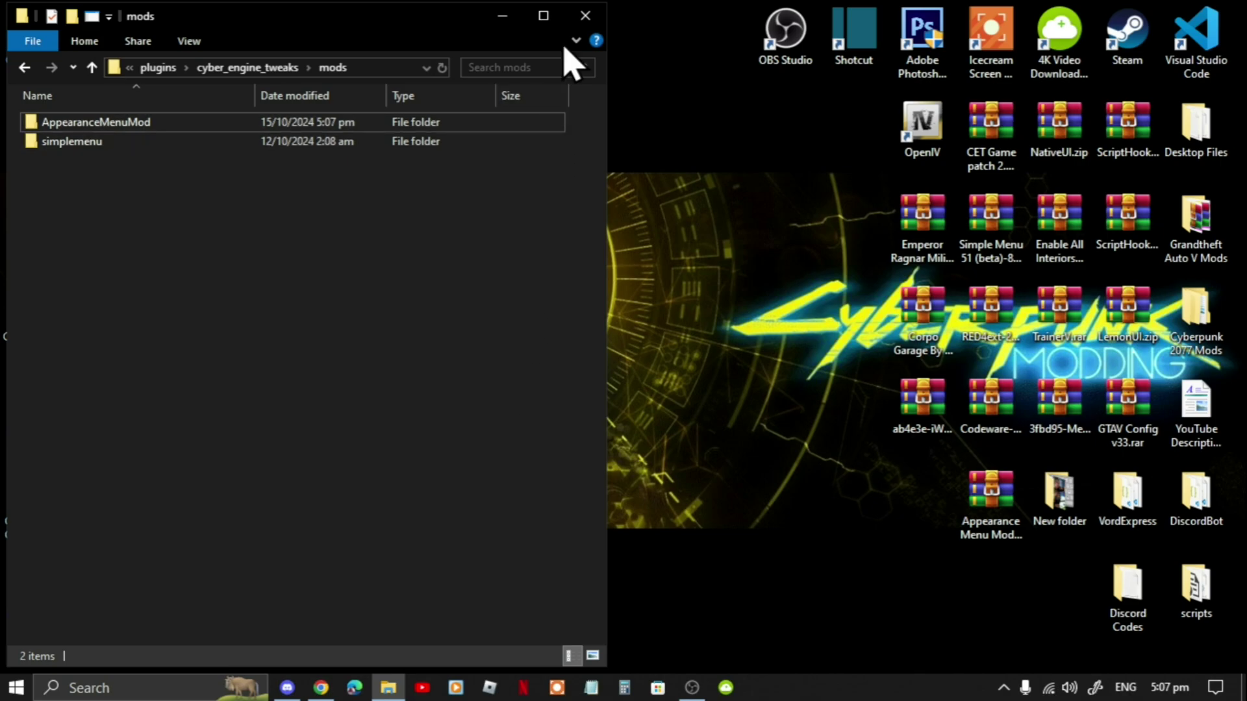
left_click(598, 25)
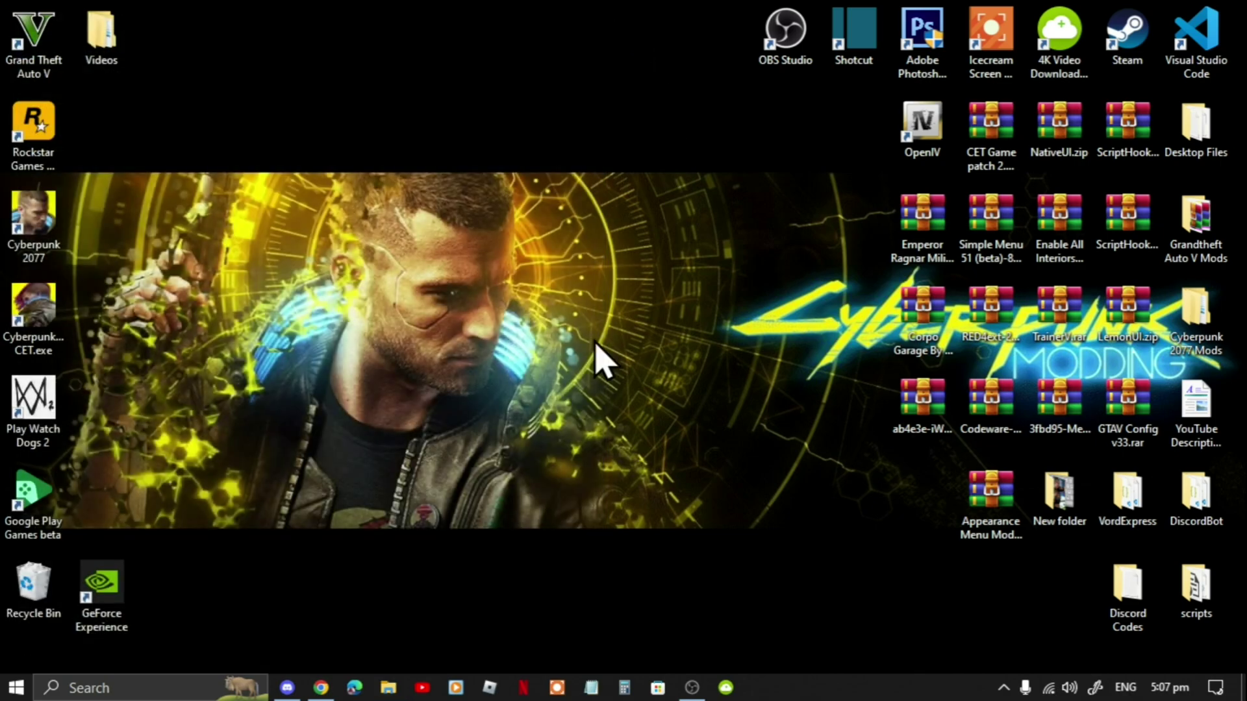
right_click(427, 89)
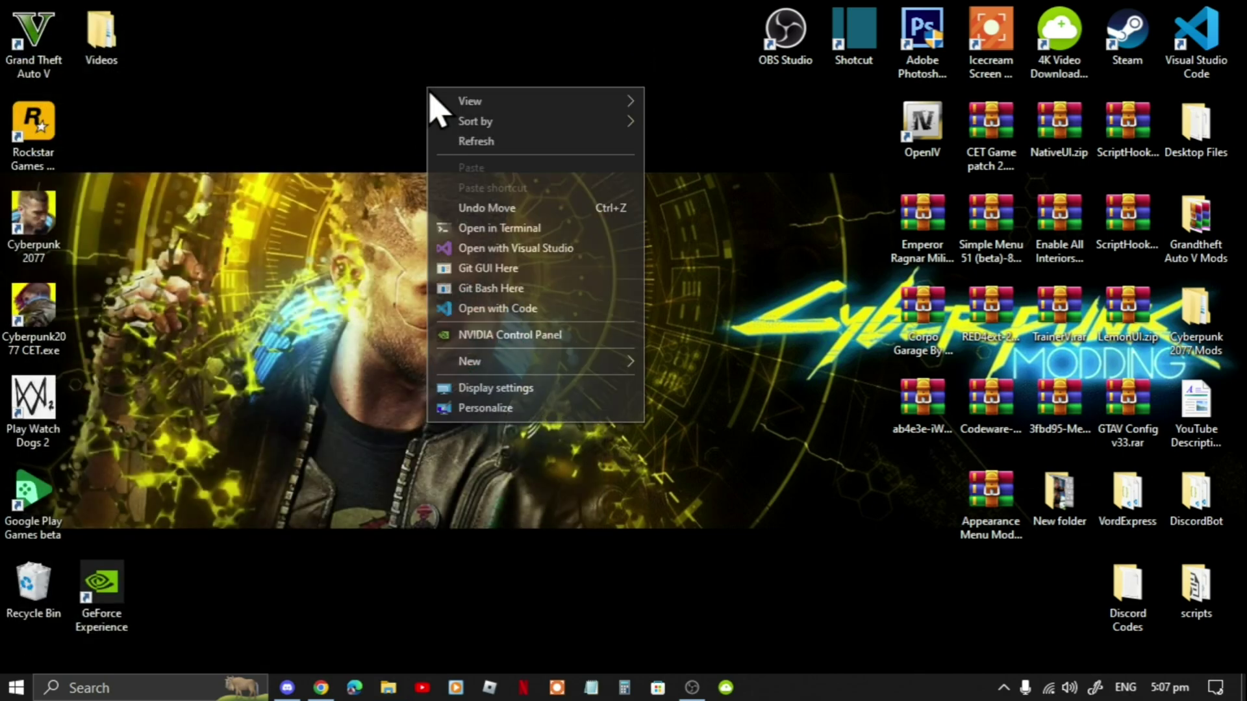
left_click(503, 143)
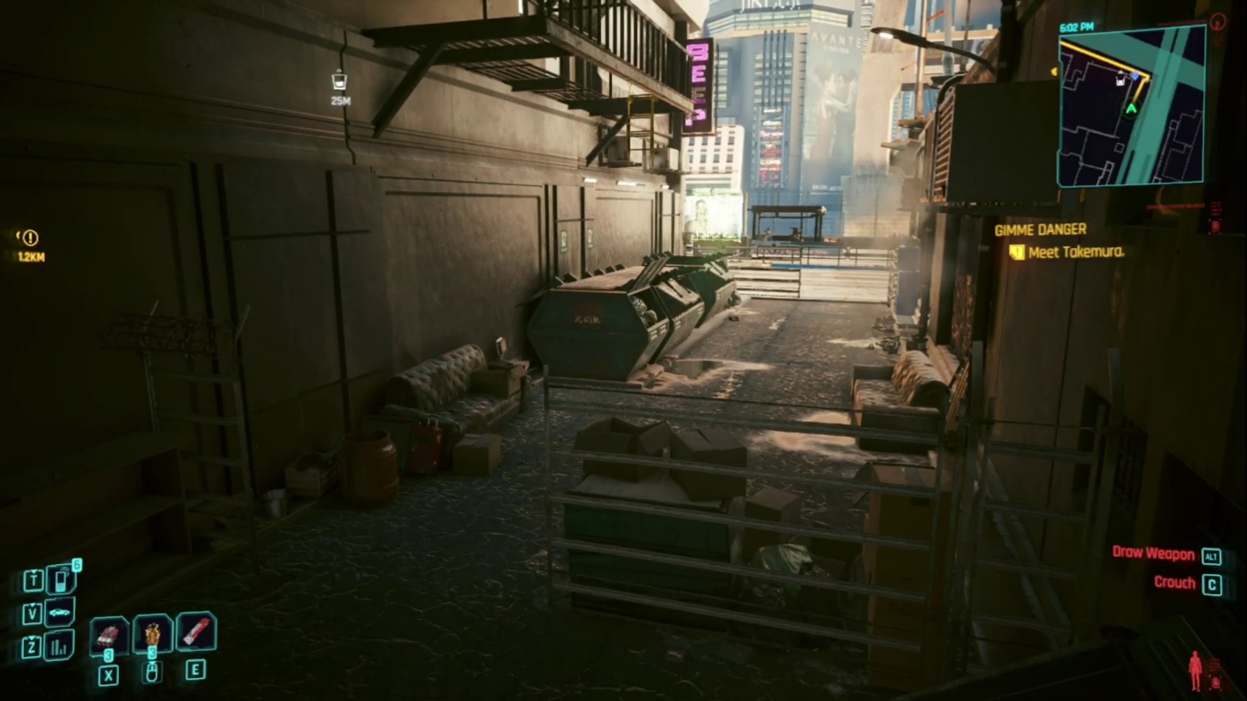
- Bring up the Cyber Engine Tweaks overlay with its Appearance Menu Mod window
key("grave")
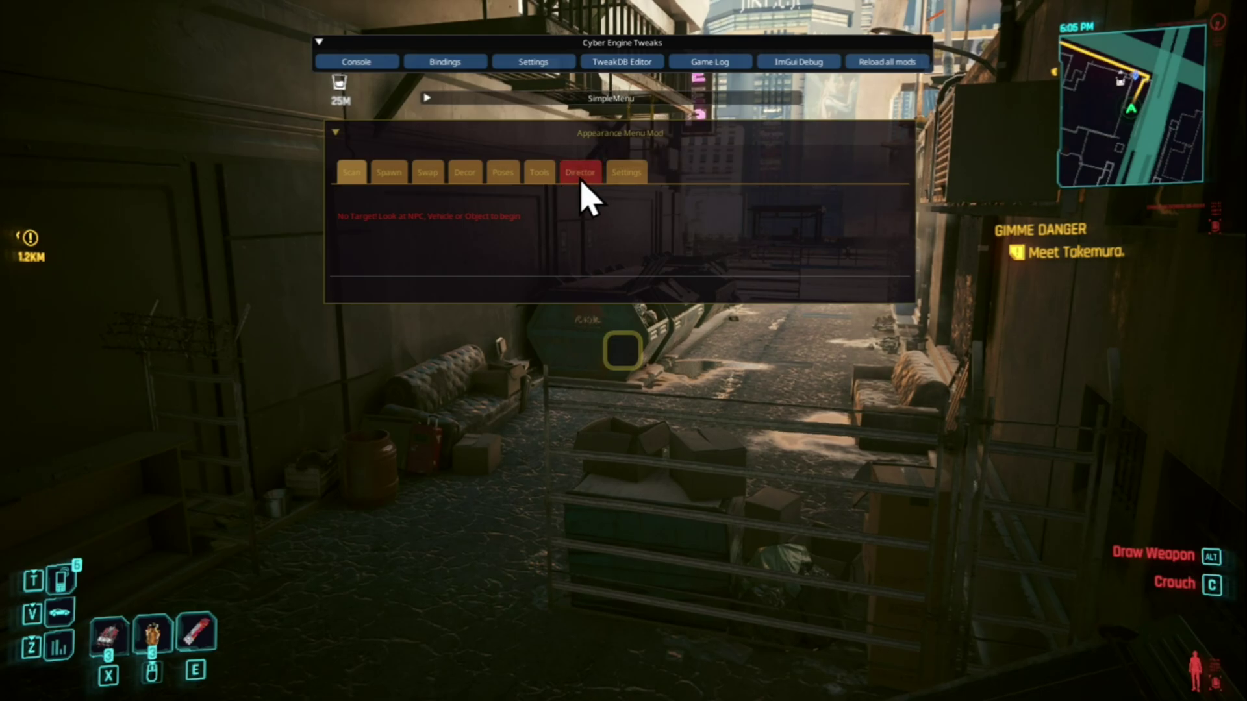
- Show AMM's Settings page and scroll through options like Spawn As Companion and Invulnerable Companion
left_click(630, 181)
scroll(629, 356, "down", 5)
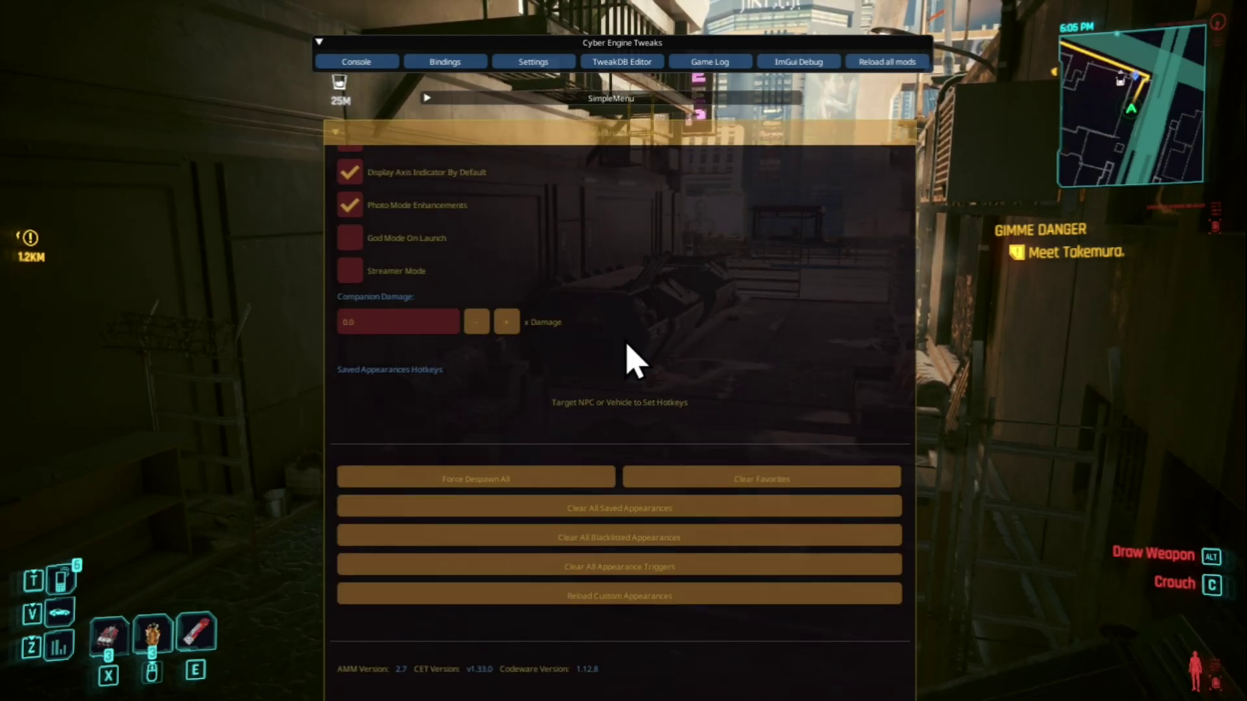
scroll(649, 333, "up", 5)
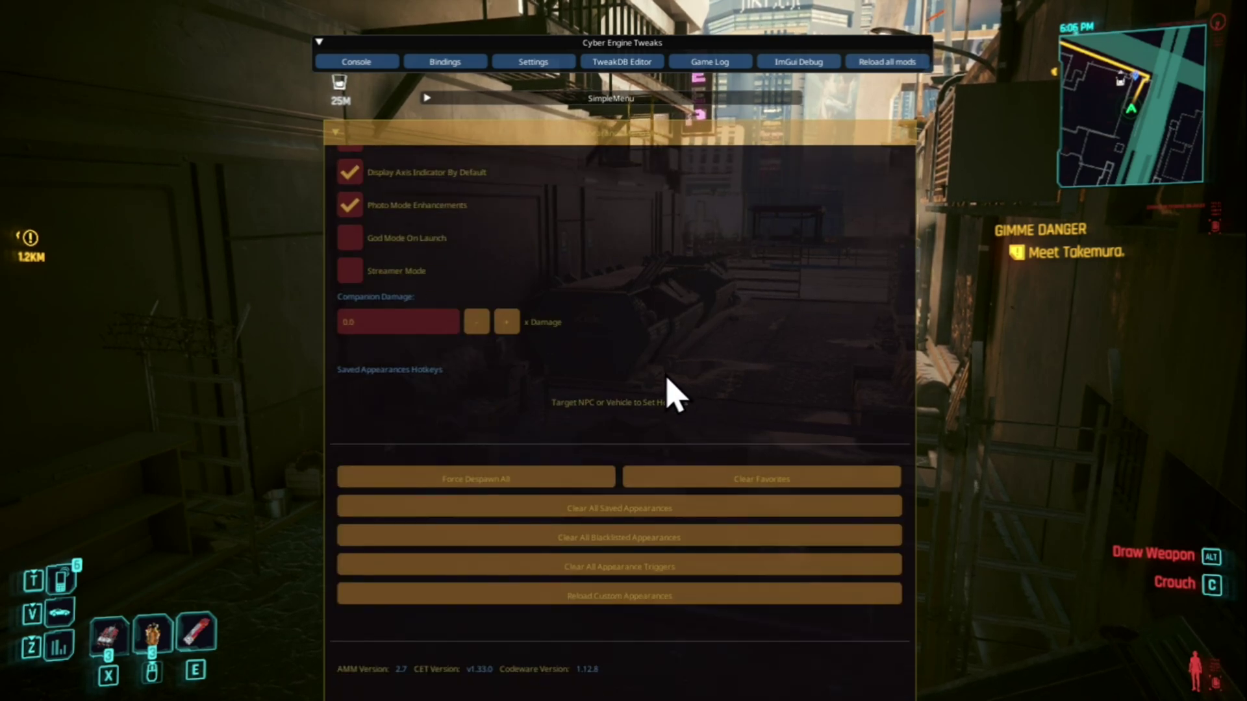
scroll(653, 406, "up", 5)
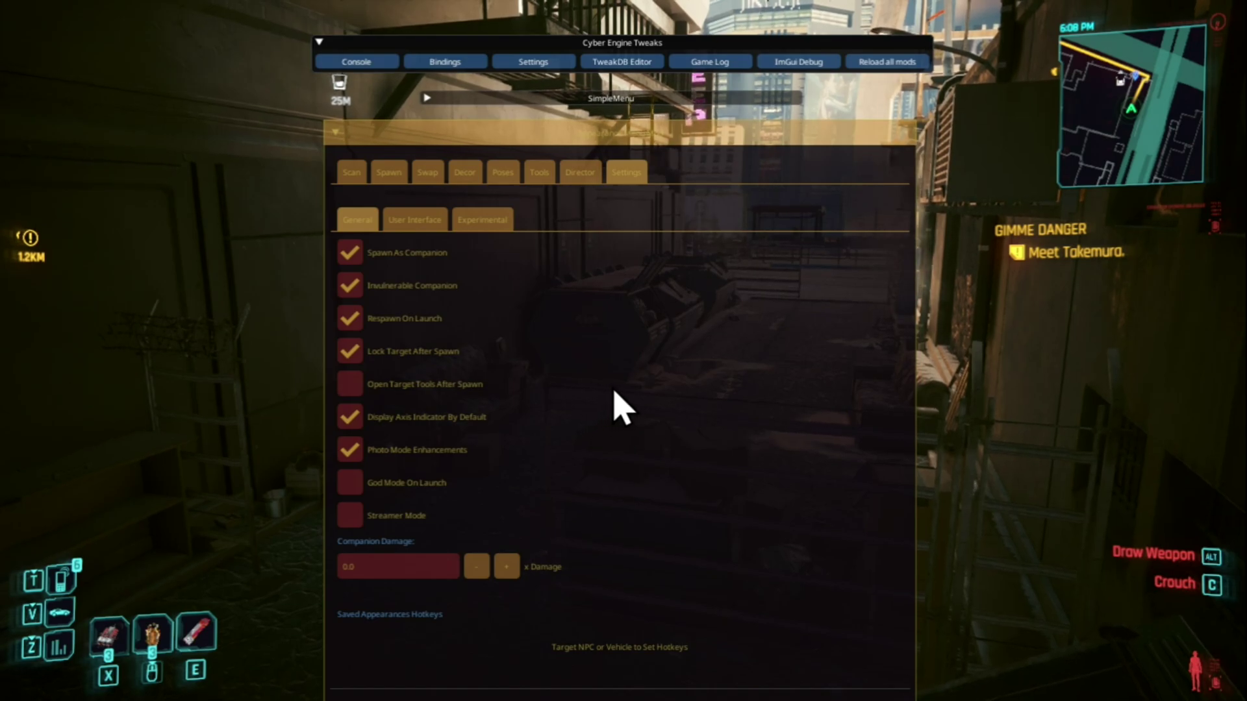
- Browse AMM's Director page, then the Tools page with its teleport and time controls
left_click(579, 173)
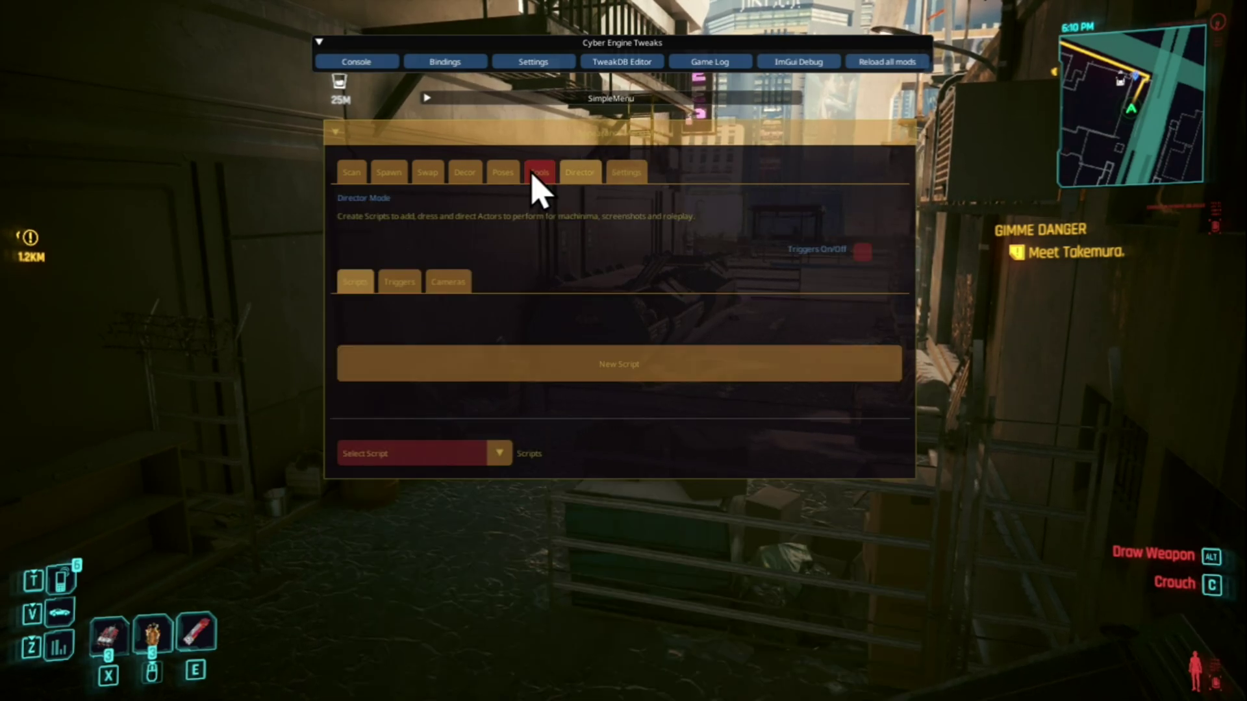
left_click(535, 173)
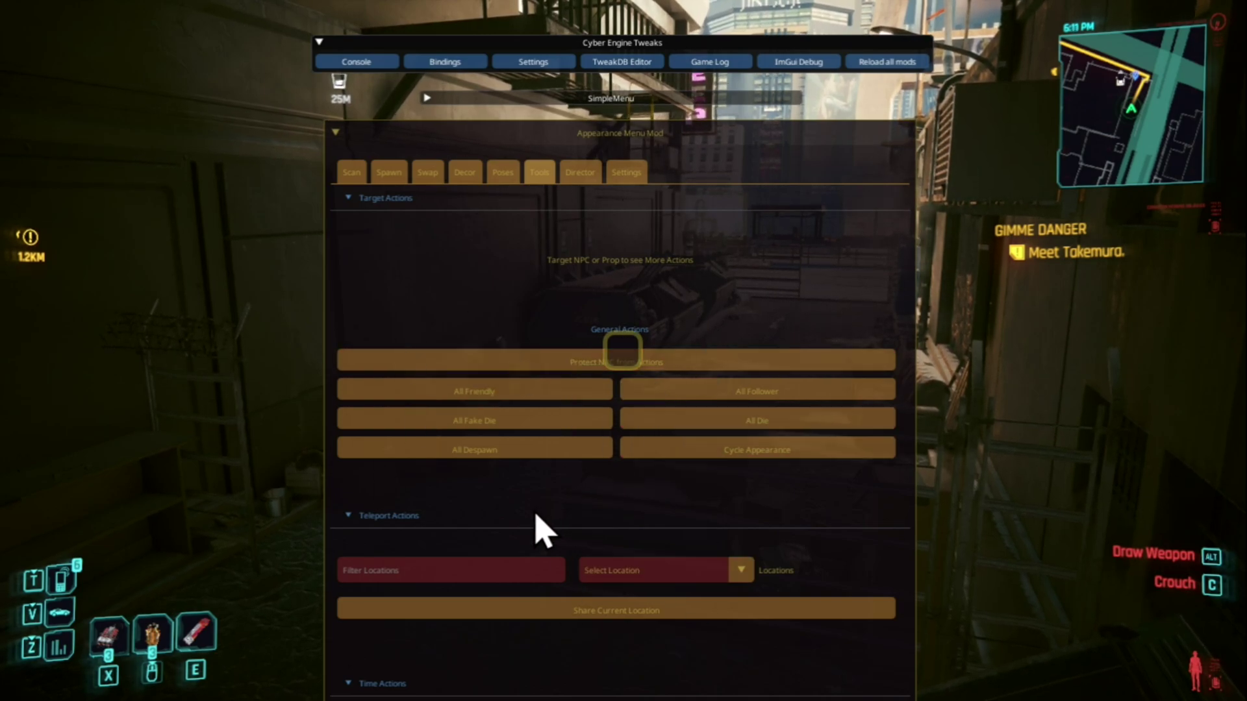
scroll(542, 481, "down", 4)
scroll(613, 332, "up", 2)
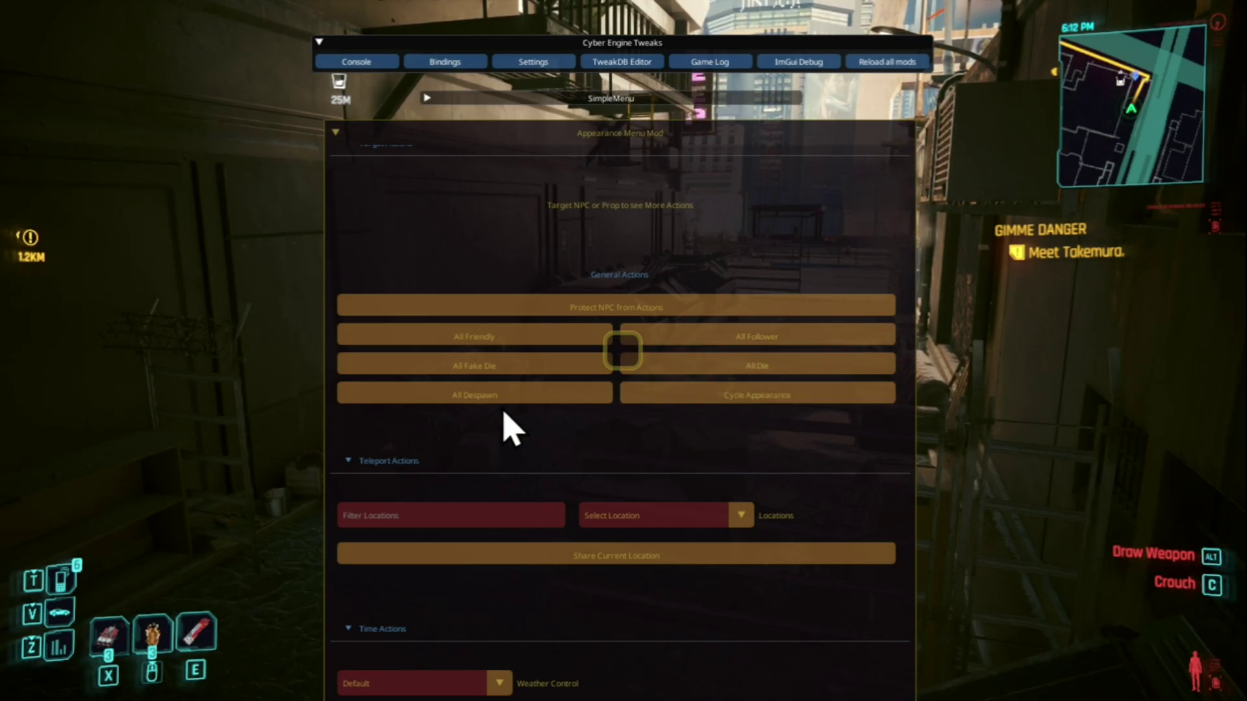
scroll(505, 416, "down", 3)
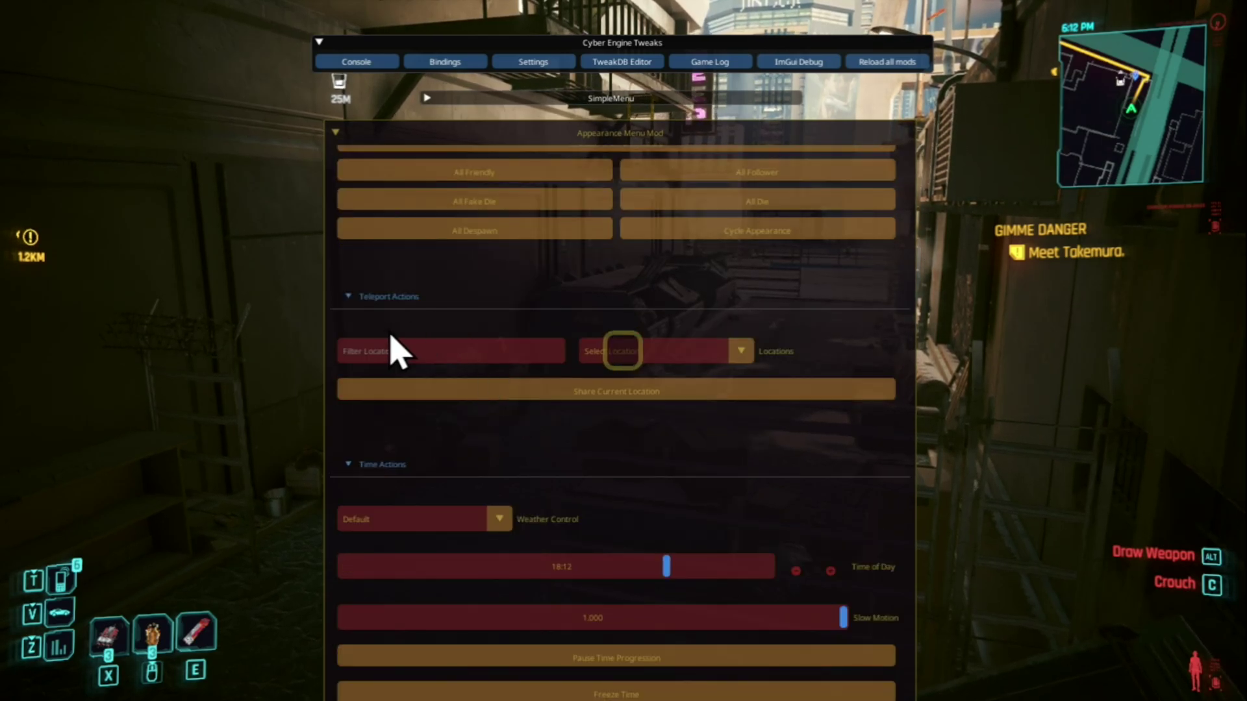
scroll(520, 347, "down", 1)
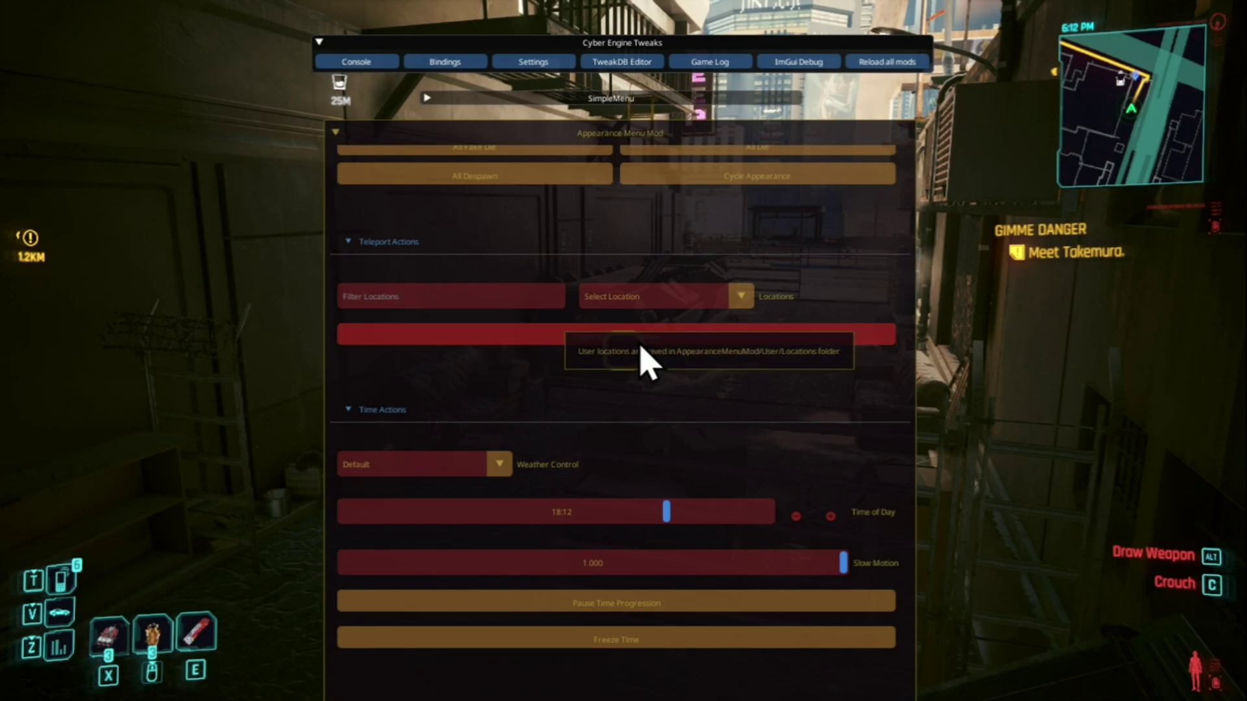
- Check the Select Location teleport list and close it without choosing a destination
left_click(741, 300)
scroll(676, 494, "down", 5)
left_click(864, 423)
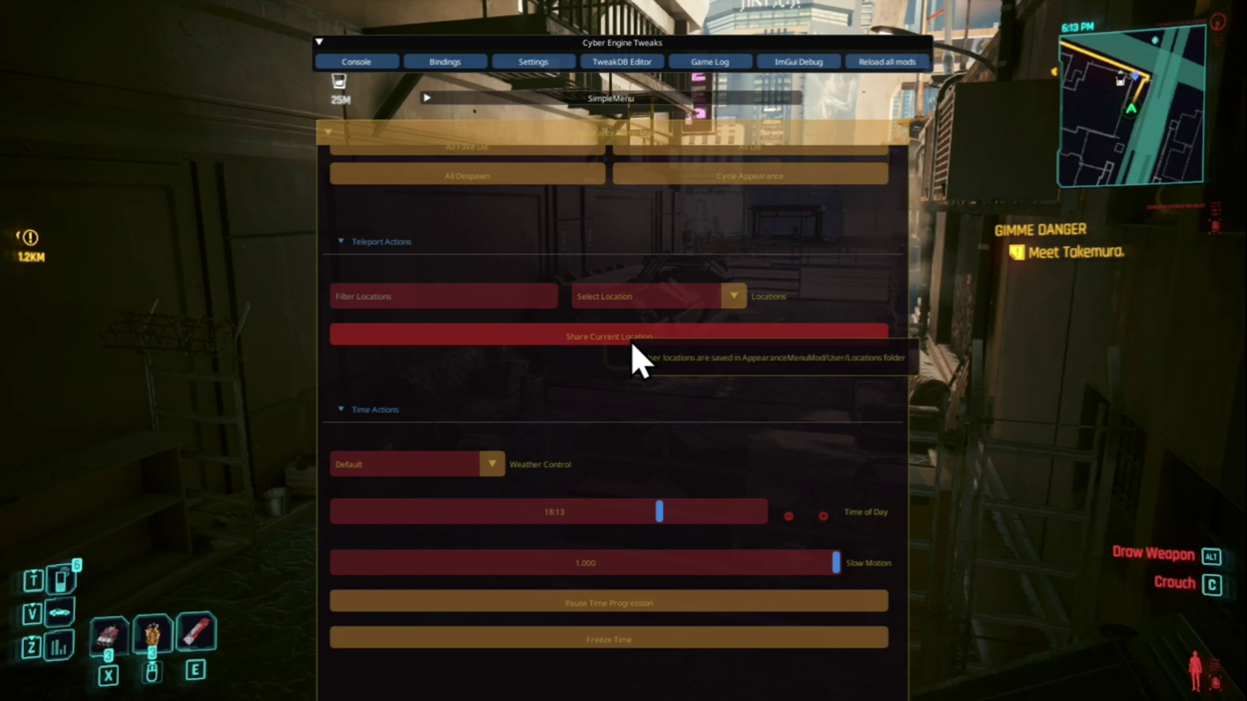
scroll(557, 417, "down", 5)
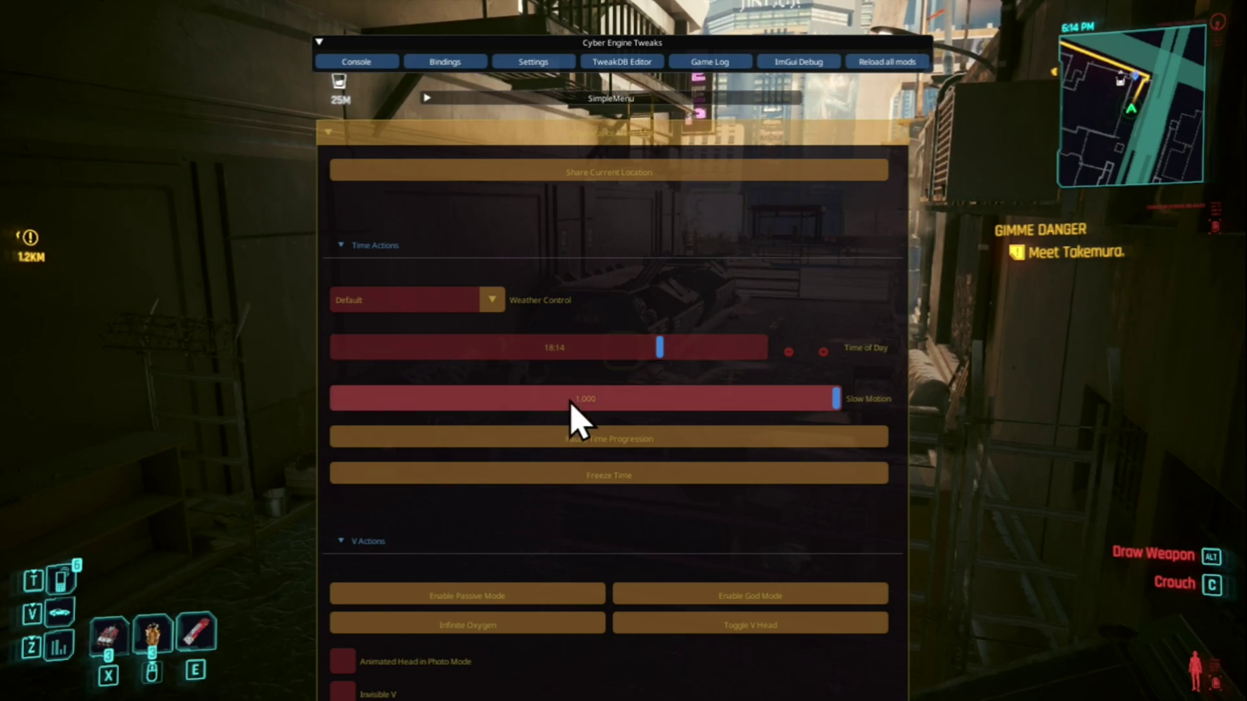
scroll(572, 403, "down", 3)
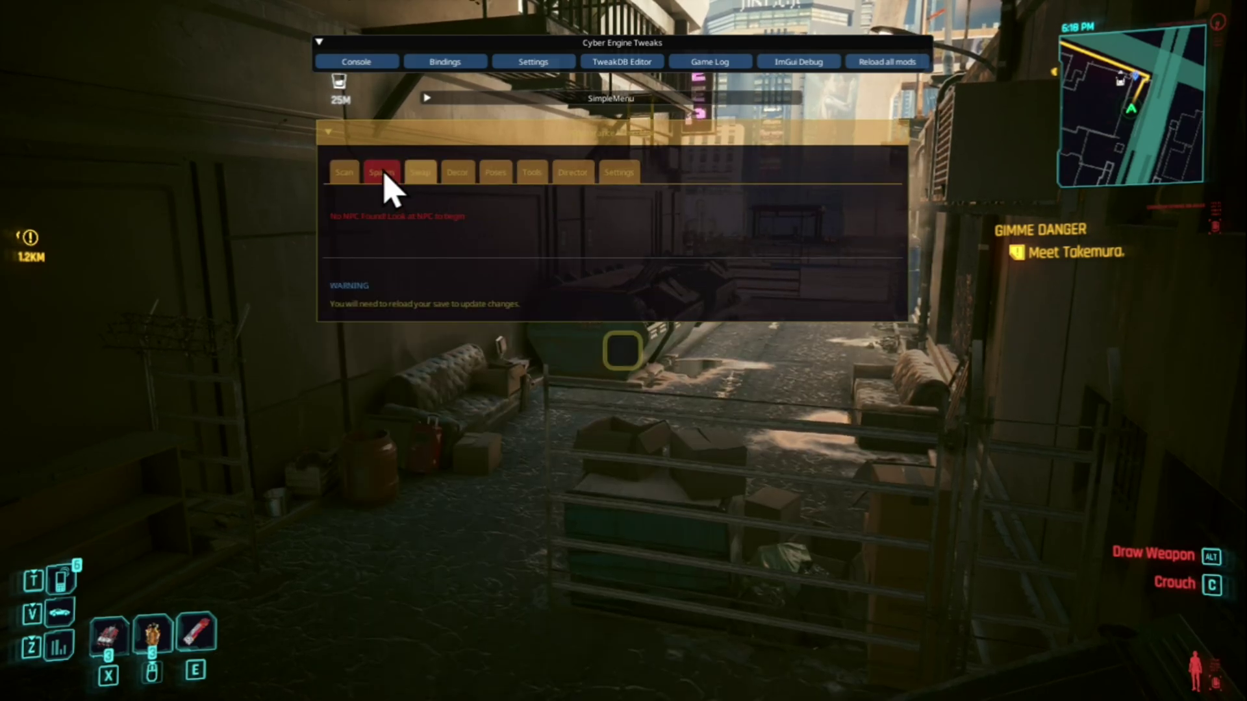
- Spawn Judy from the Spawn page's Main Characters list and close the overlay
left_click(384, 172)
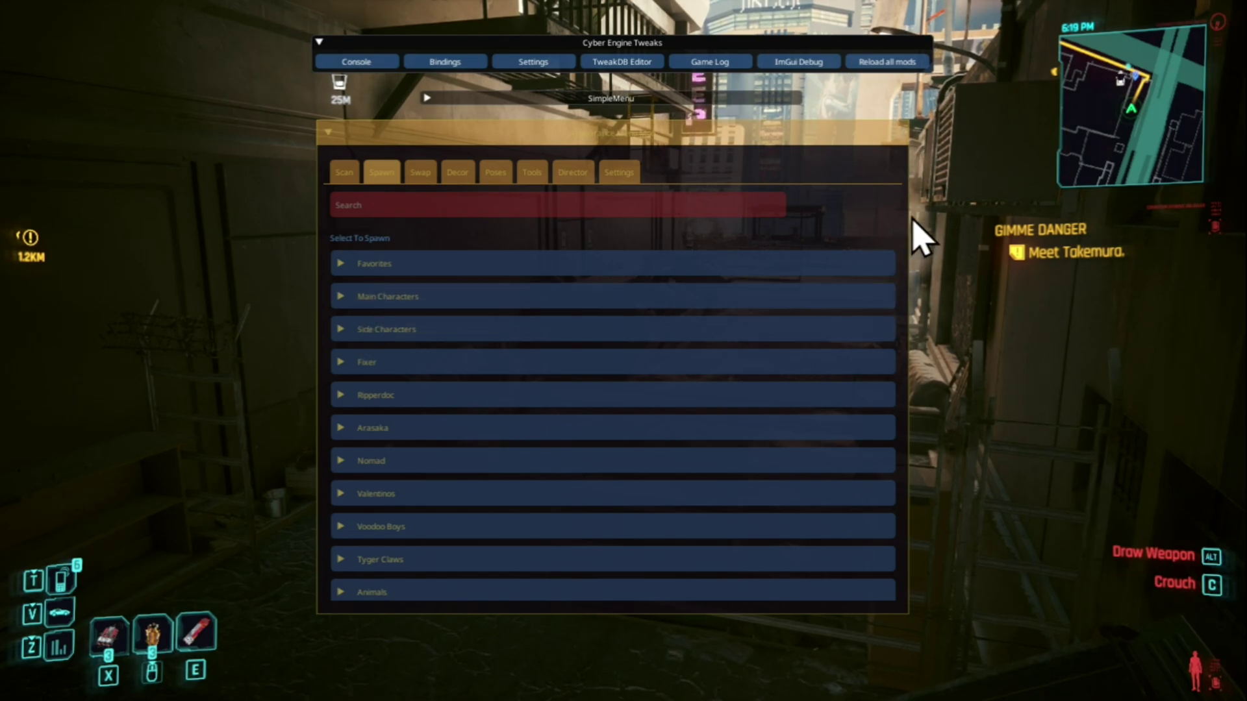
key("grave")
key("w")
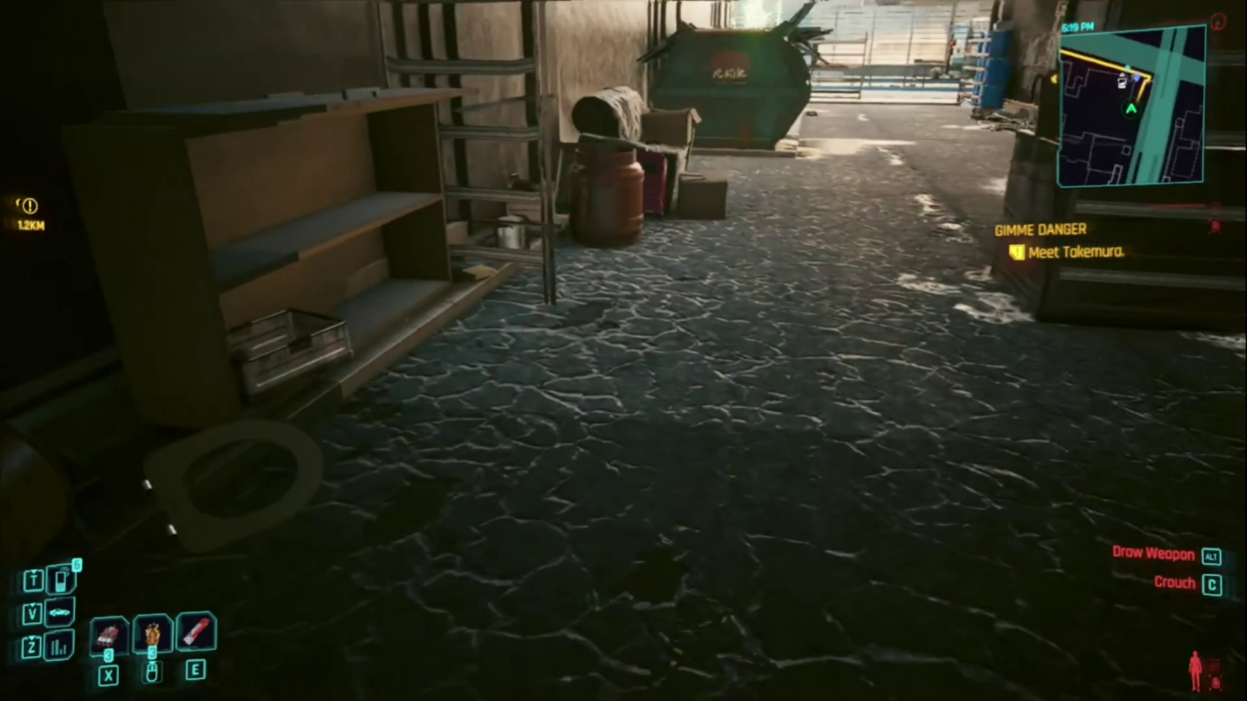
key("grave")
left_click(338, 297)
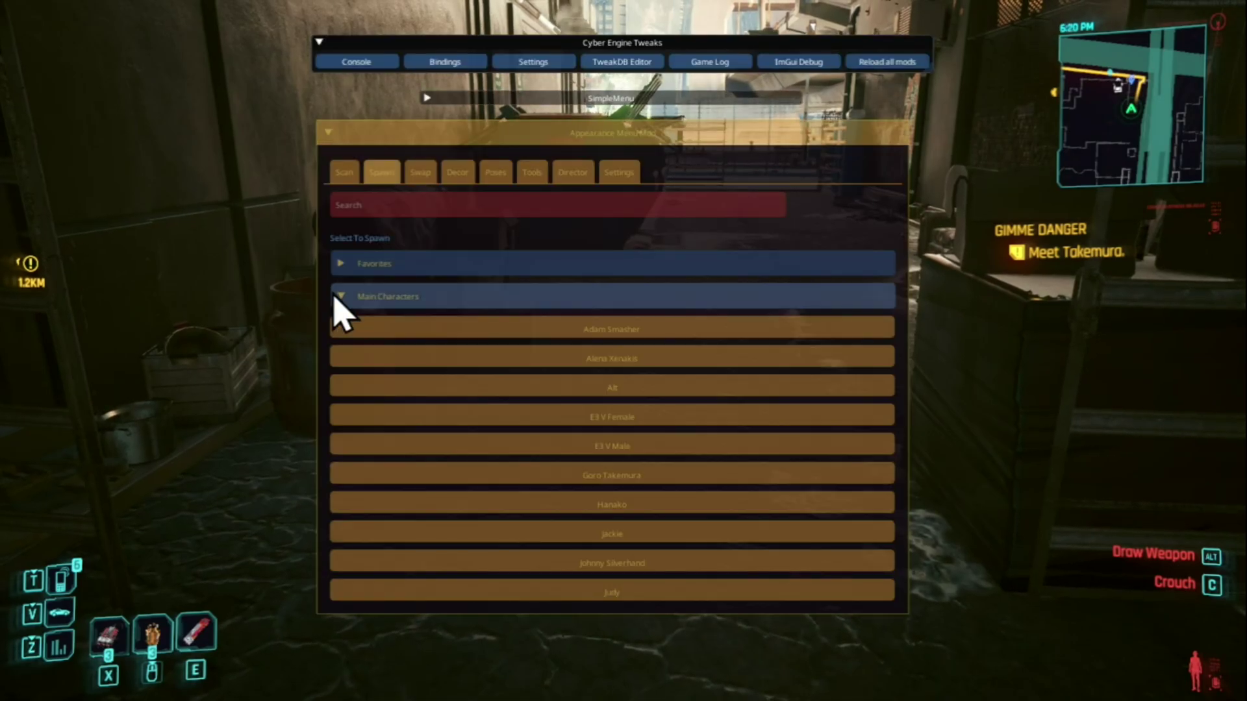
scroll(609, 384, "down", 2)
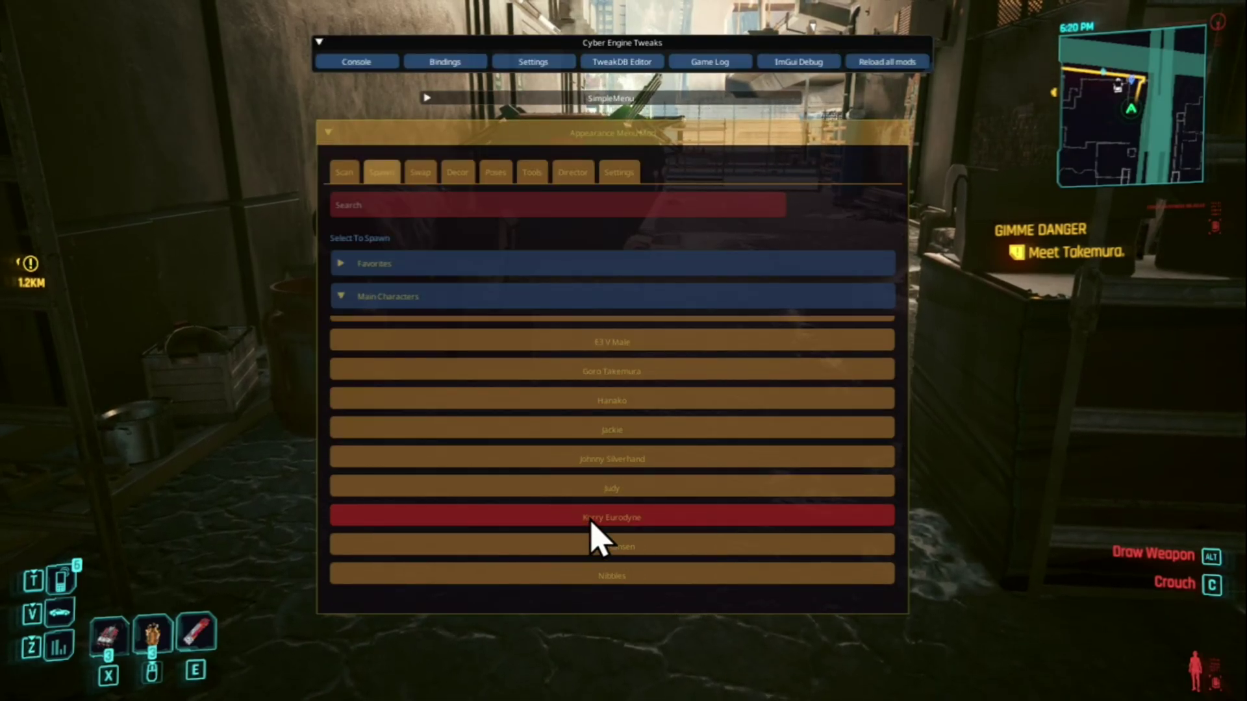
left_click(633, 488)
key("grave")
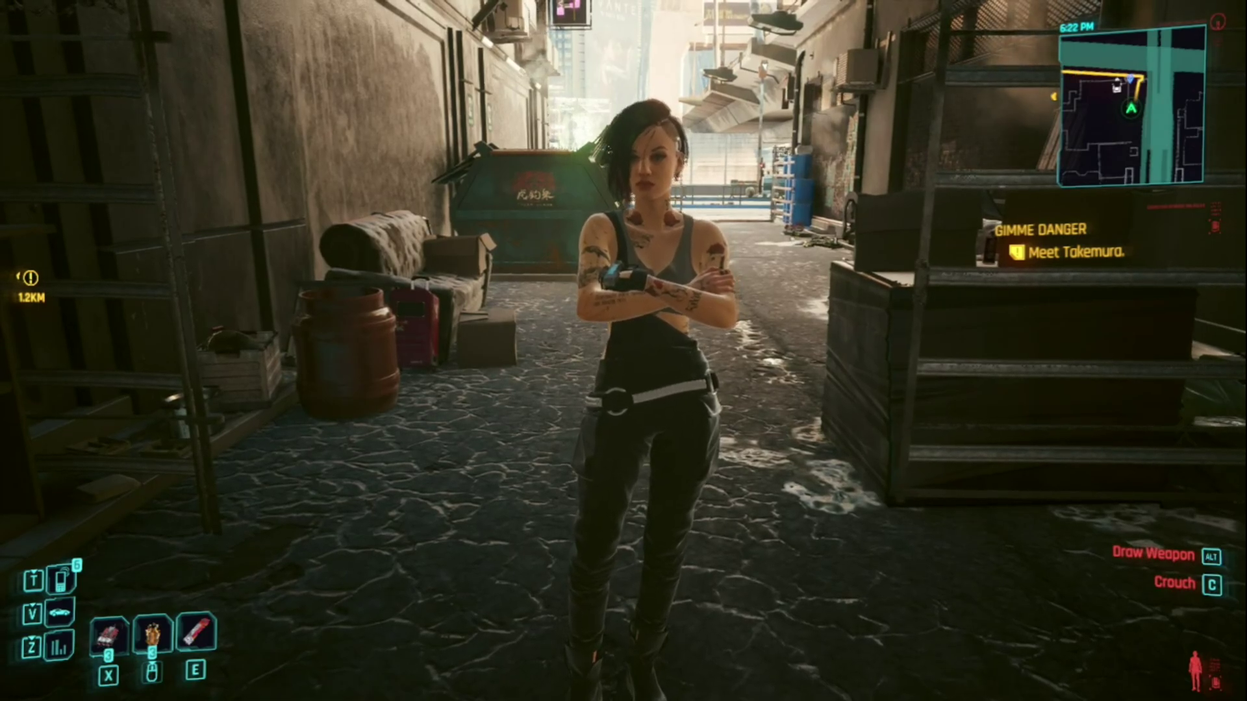
- Despawn Judy from AMM's spawn page, walk forward down the alley, and reopen the overlay
key("s")
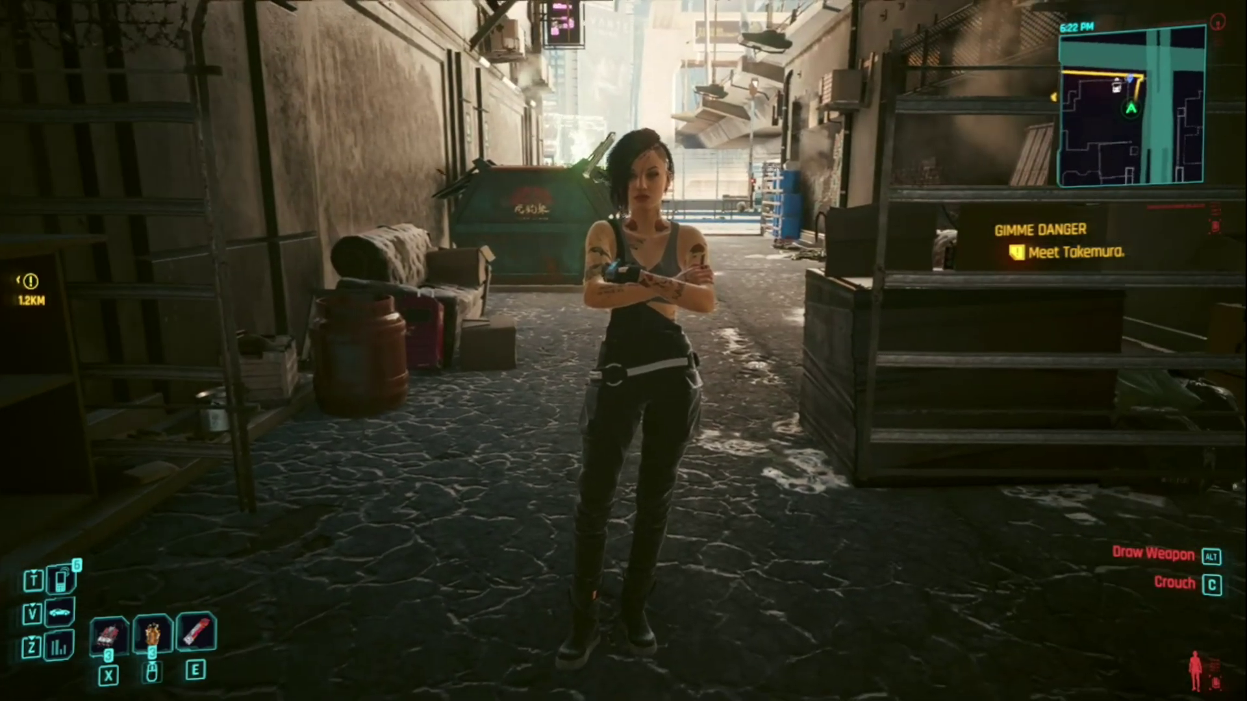
key("grave")
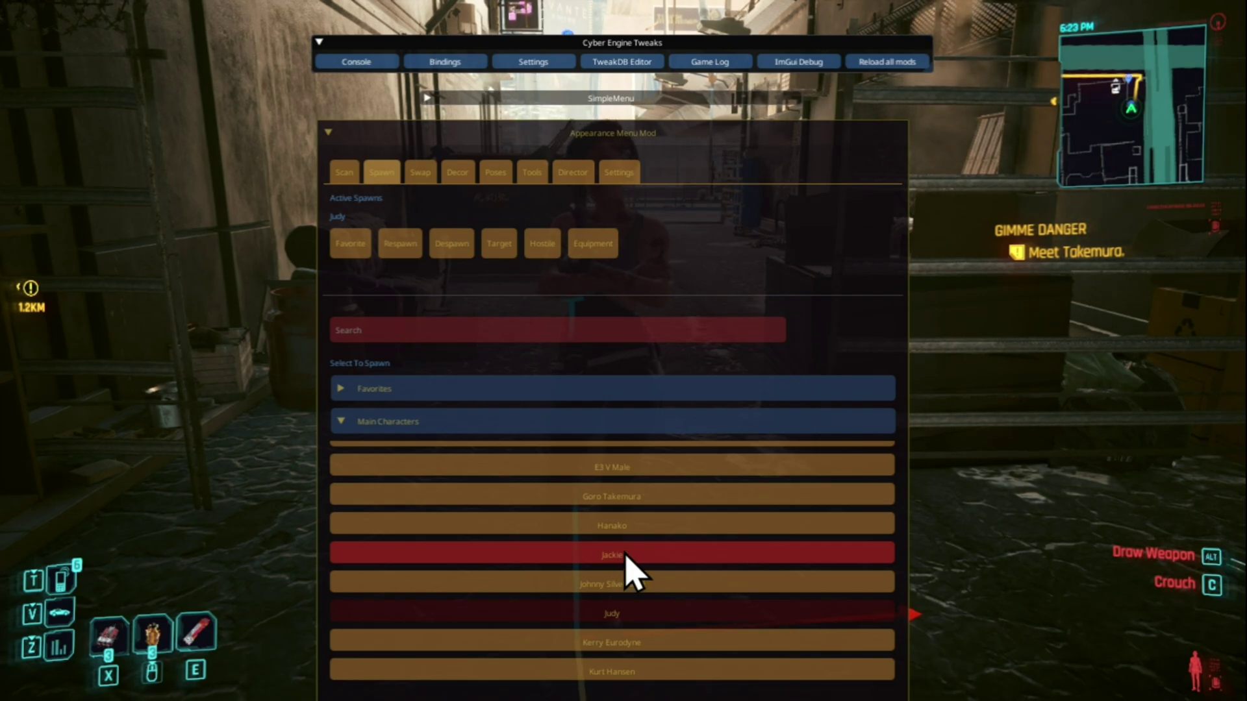
scroll(576, 506, "up", 2)
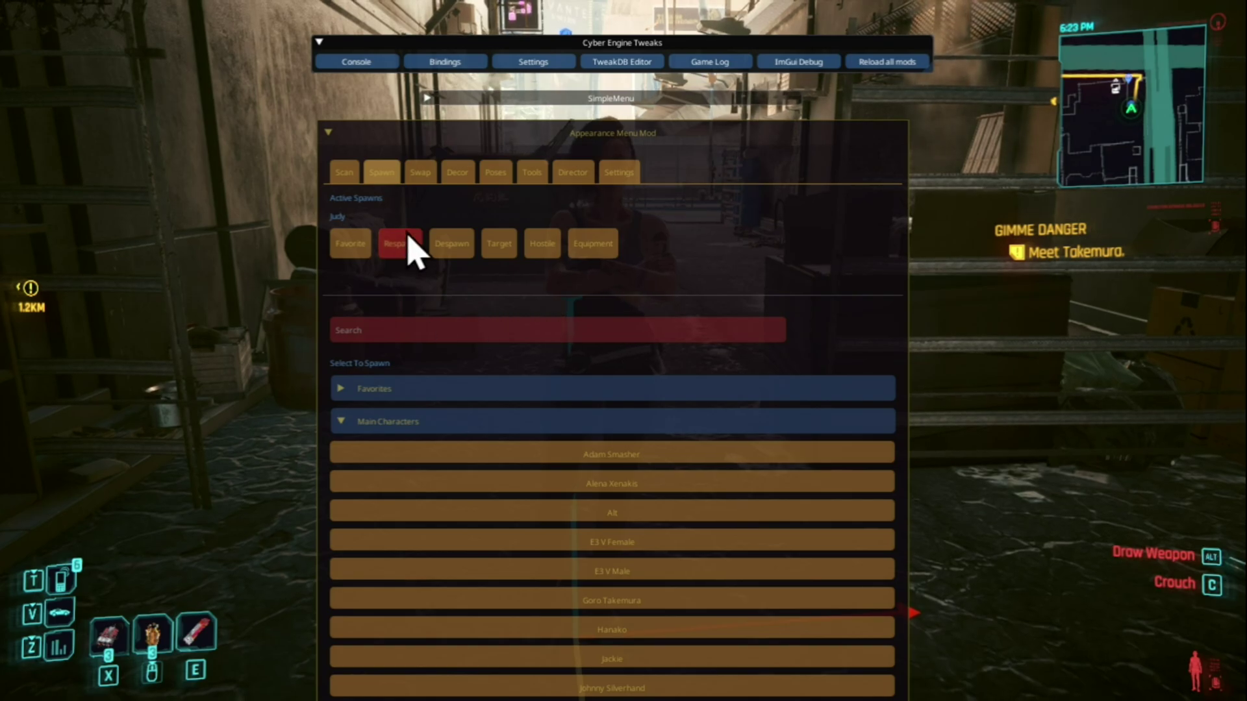
left_click(452, 250)
key("grave")
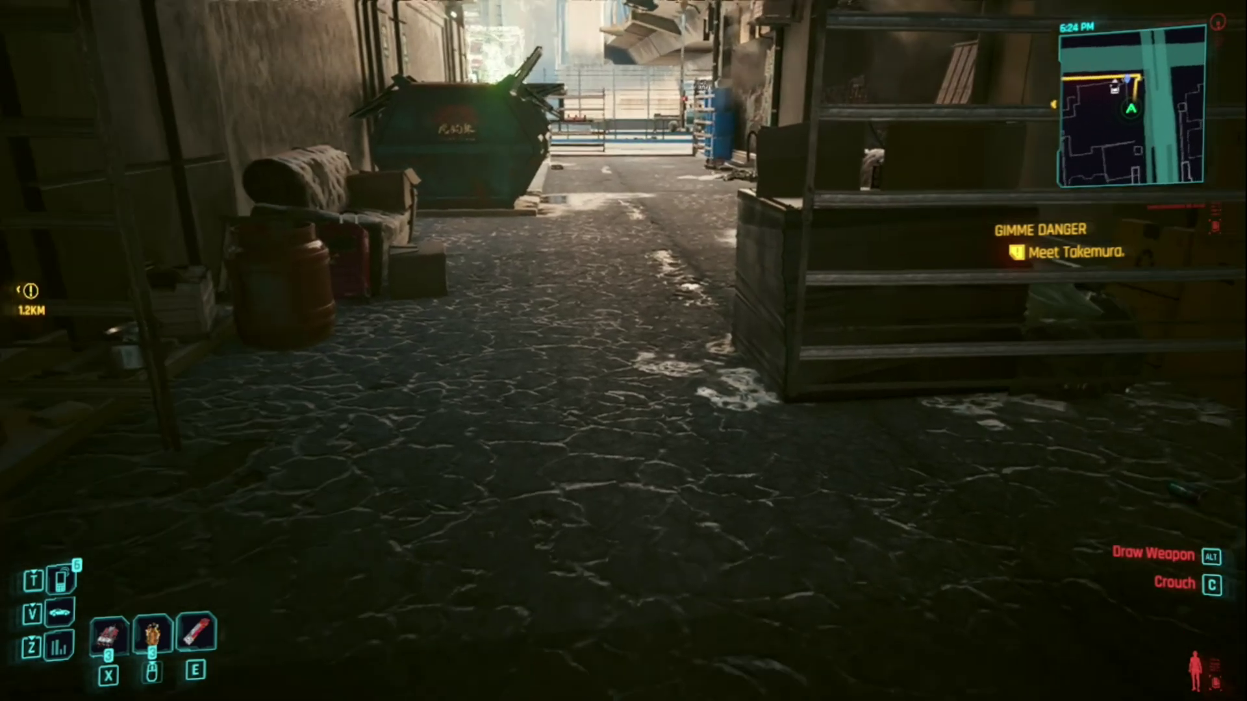
key("w")
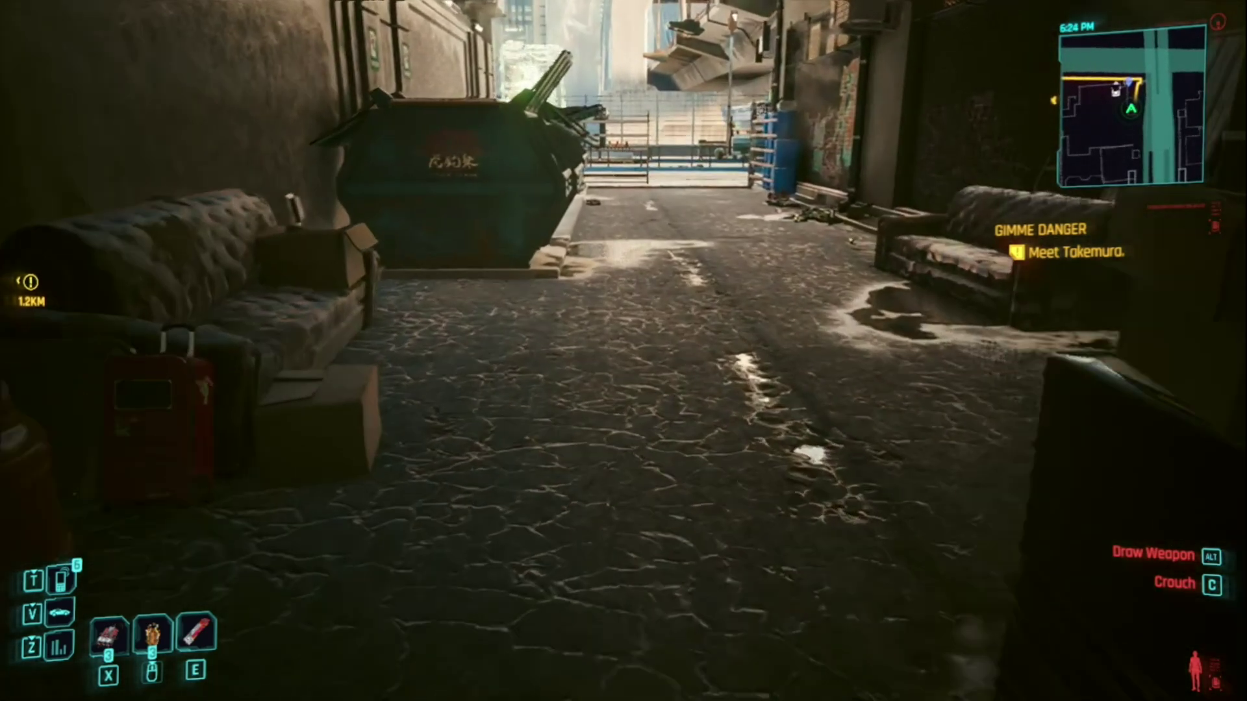
key("grave")
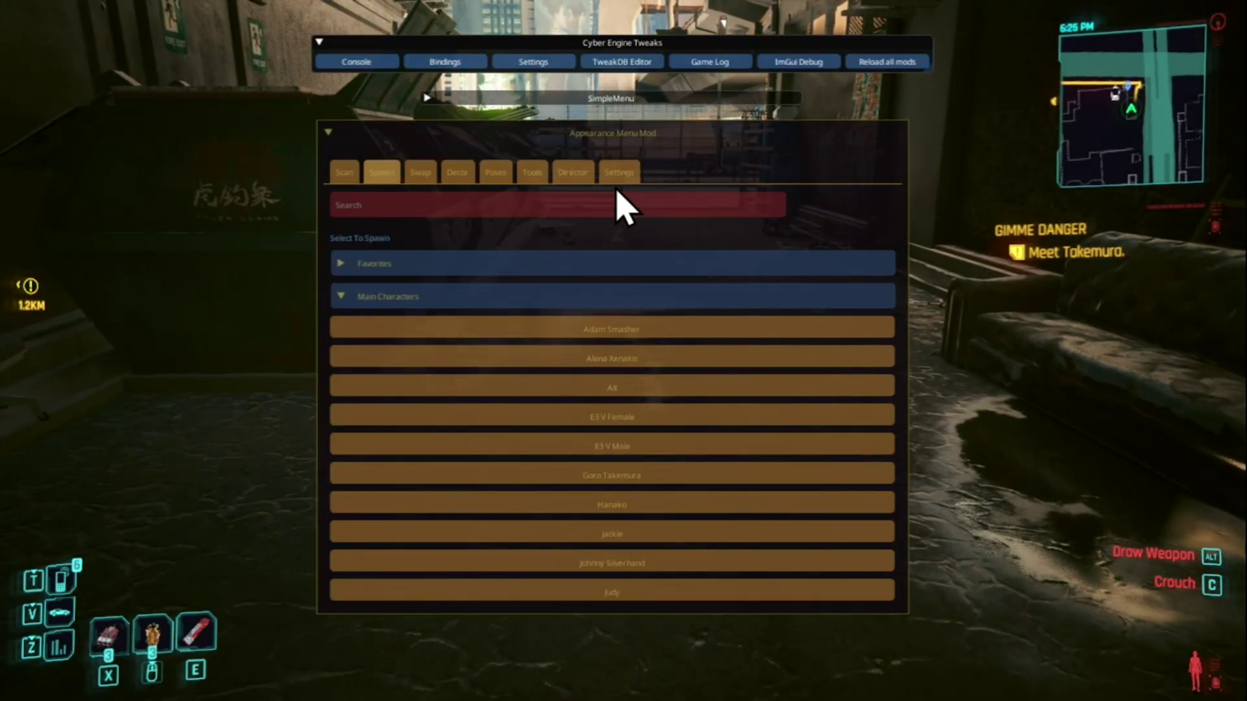
- Choose Arasaka Tower - CEO Level from the Tools page location list and teleport there
left_click(532, 184)
scroll(479, 513, "down", 6)
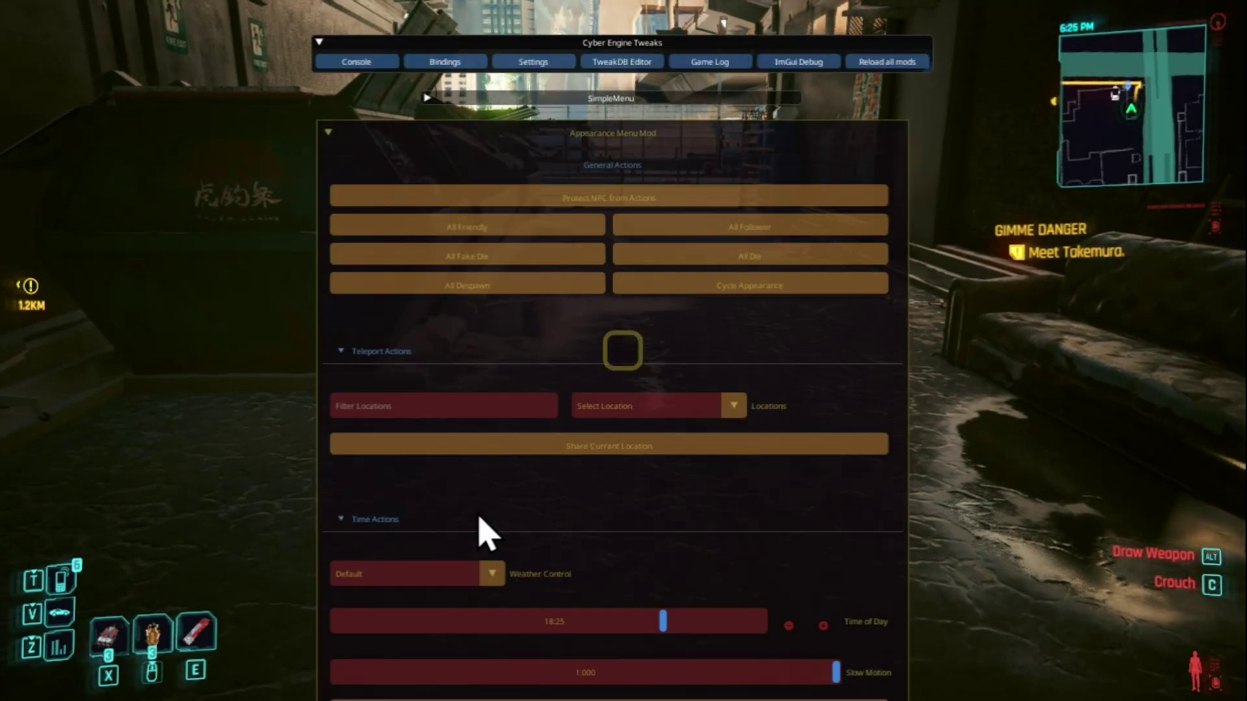
left_click(732, 408)
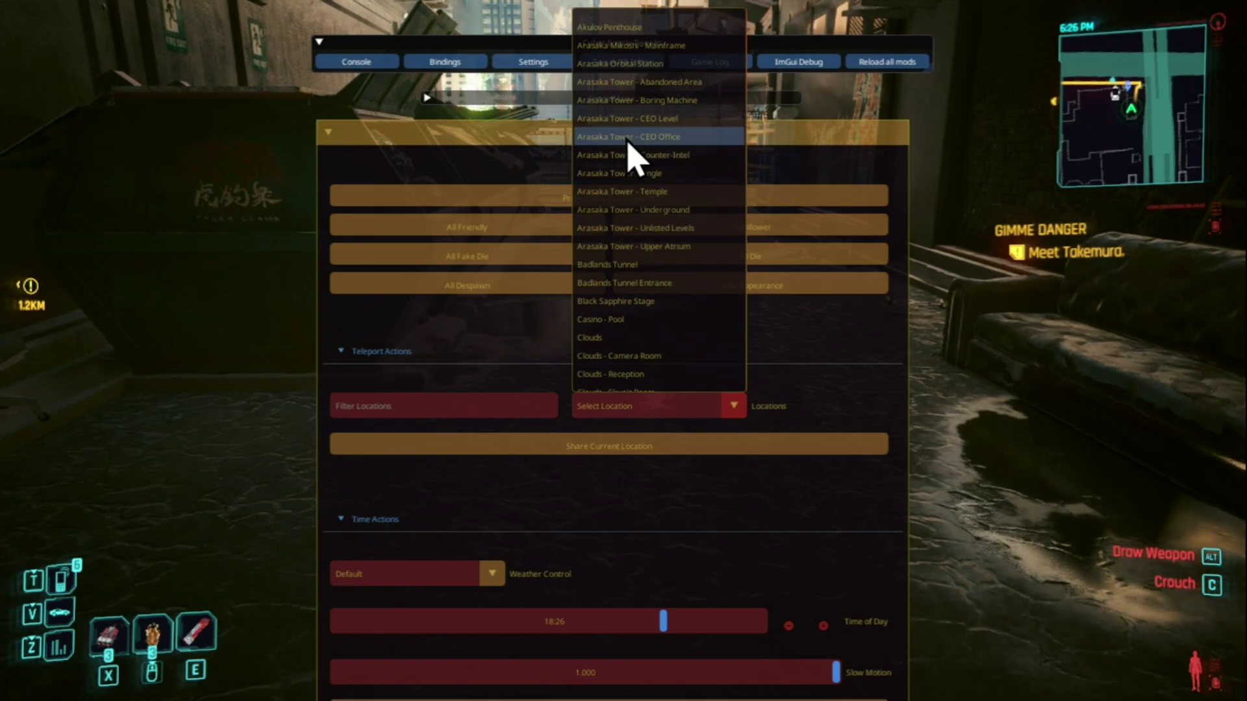
left_click(617, 120)
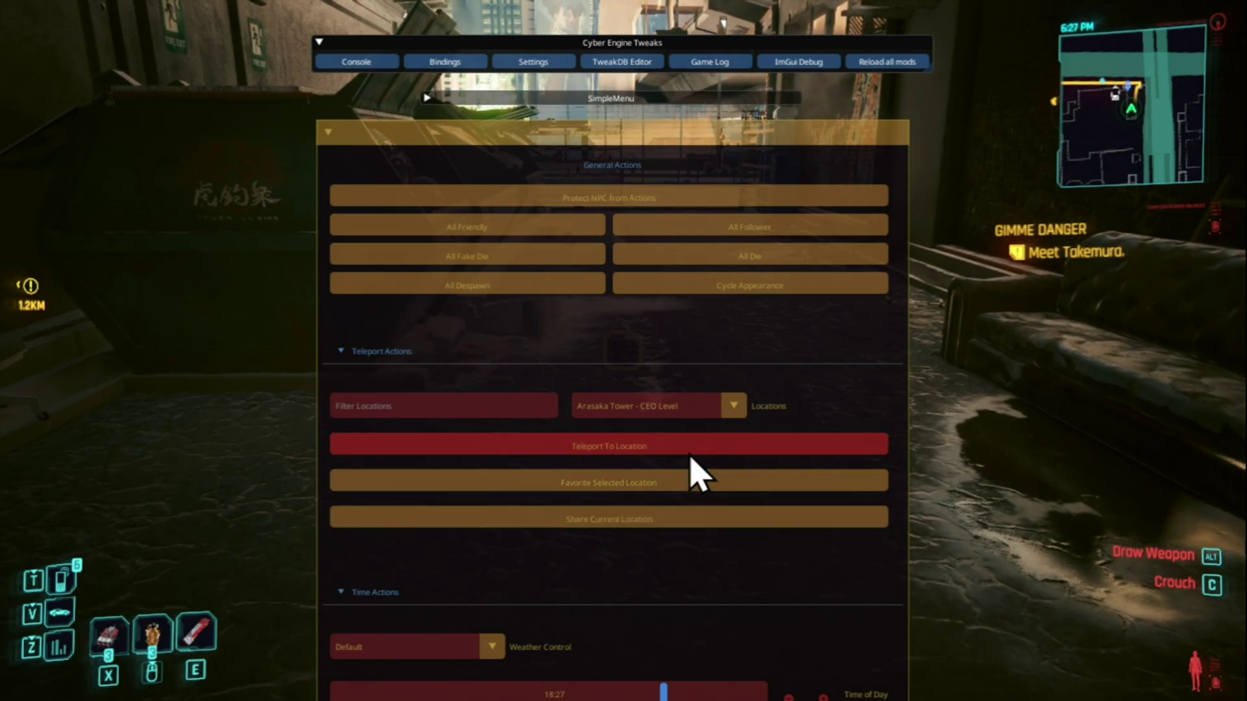
left_click(645, 453)
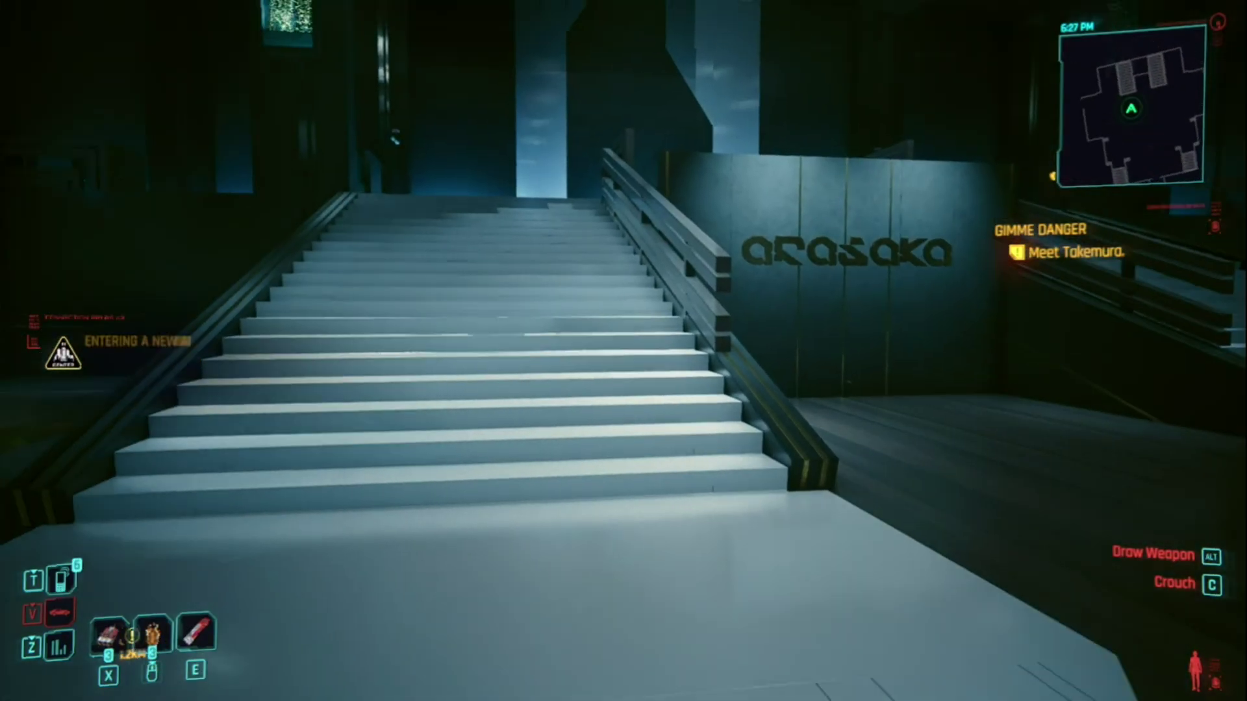
- Walk through the glass-pillar hall, up the Arasaka staircase, and back down into the server hall
key("w")
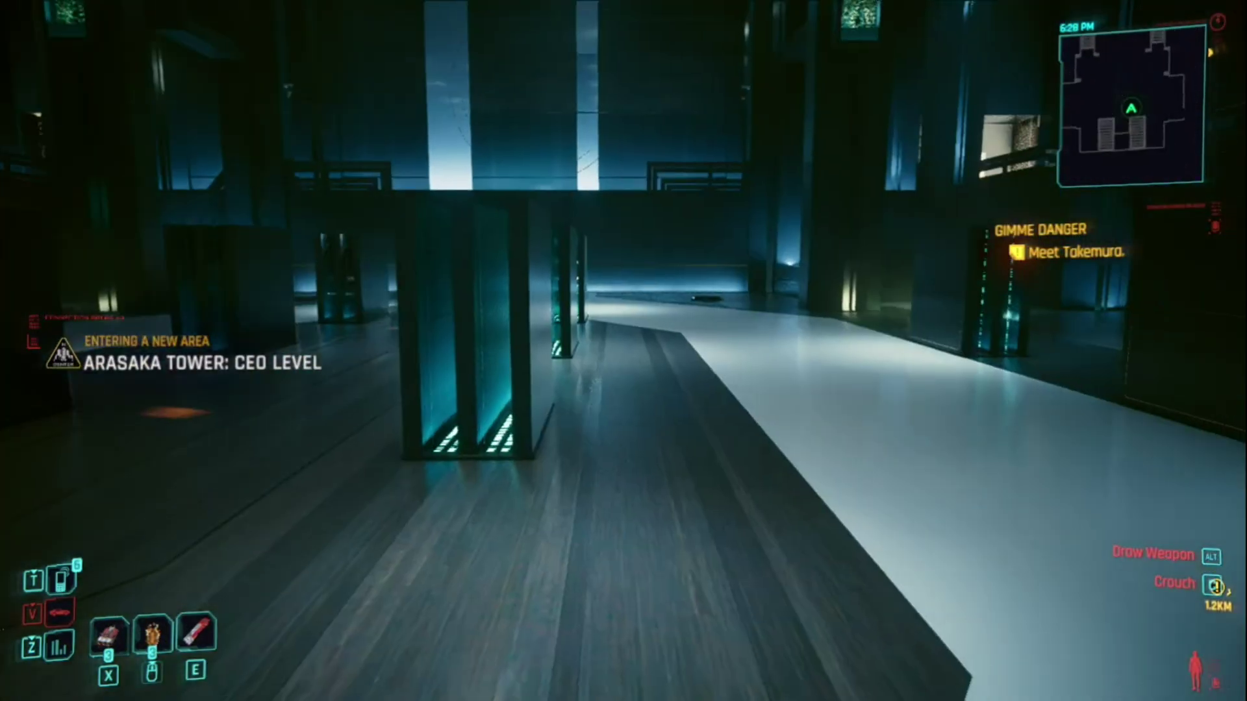
key("w")
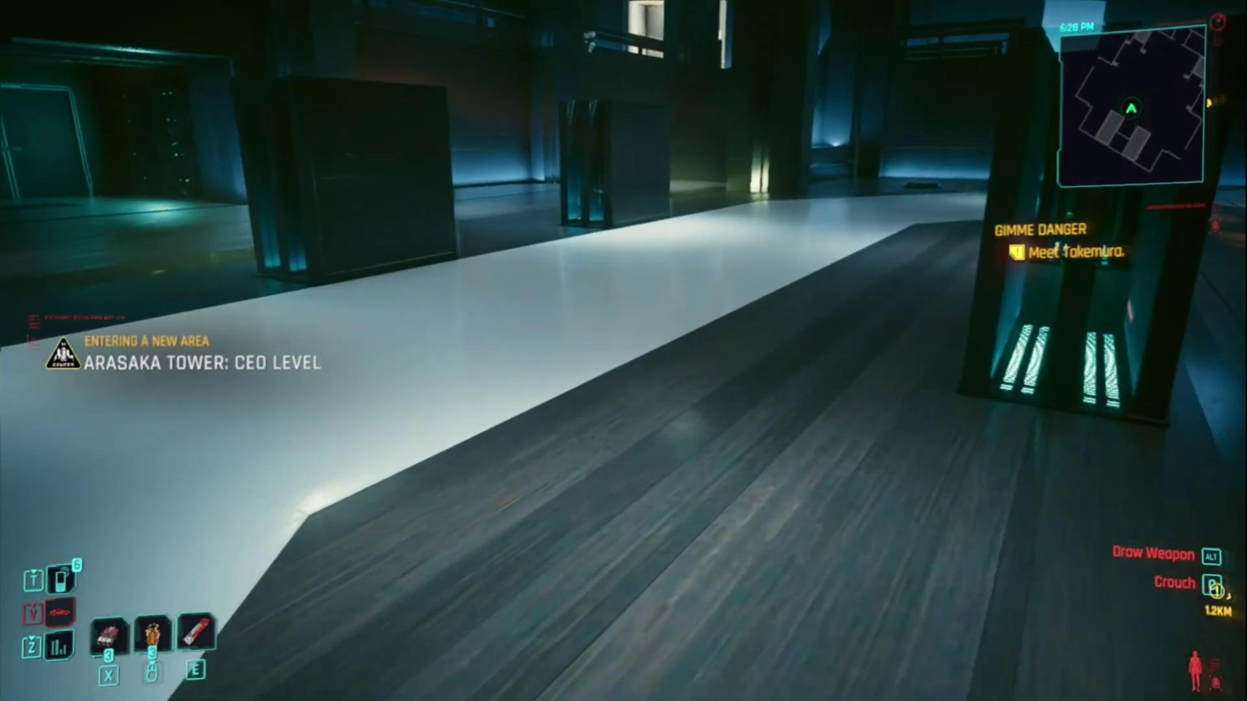
key("w")
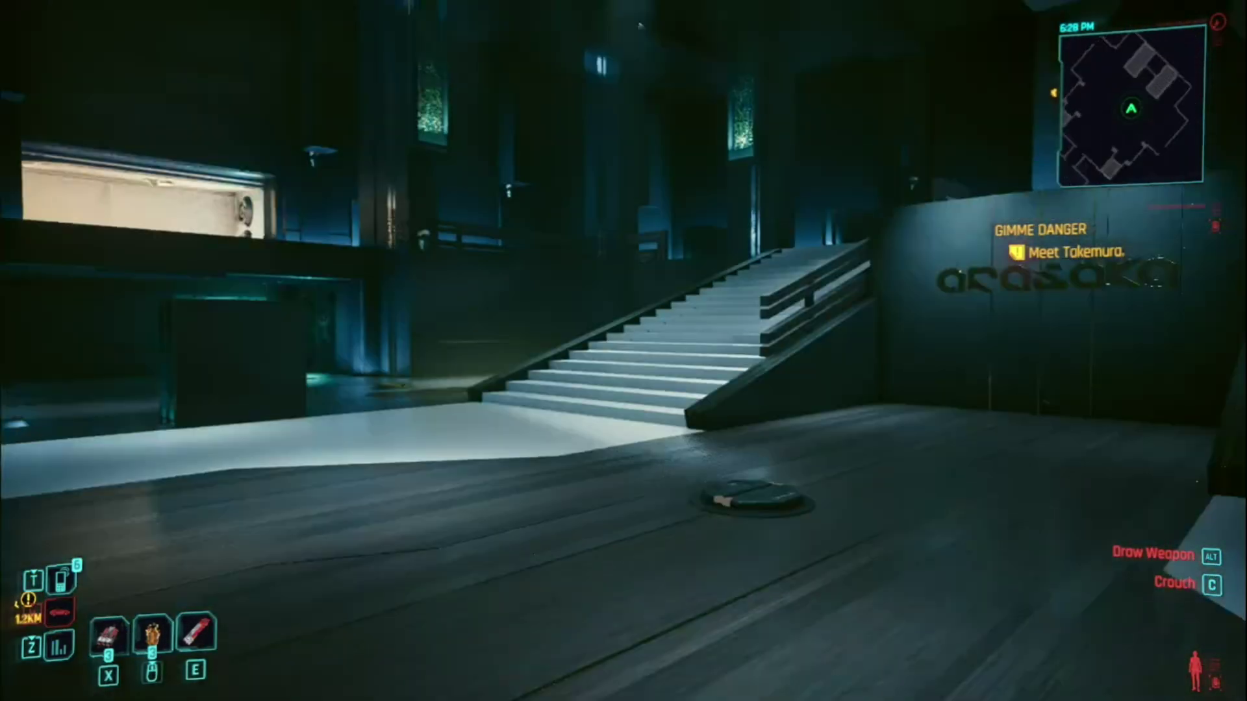
key("w")
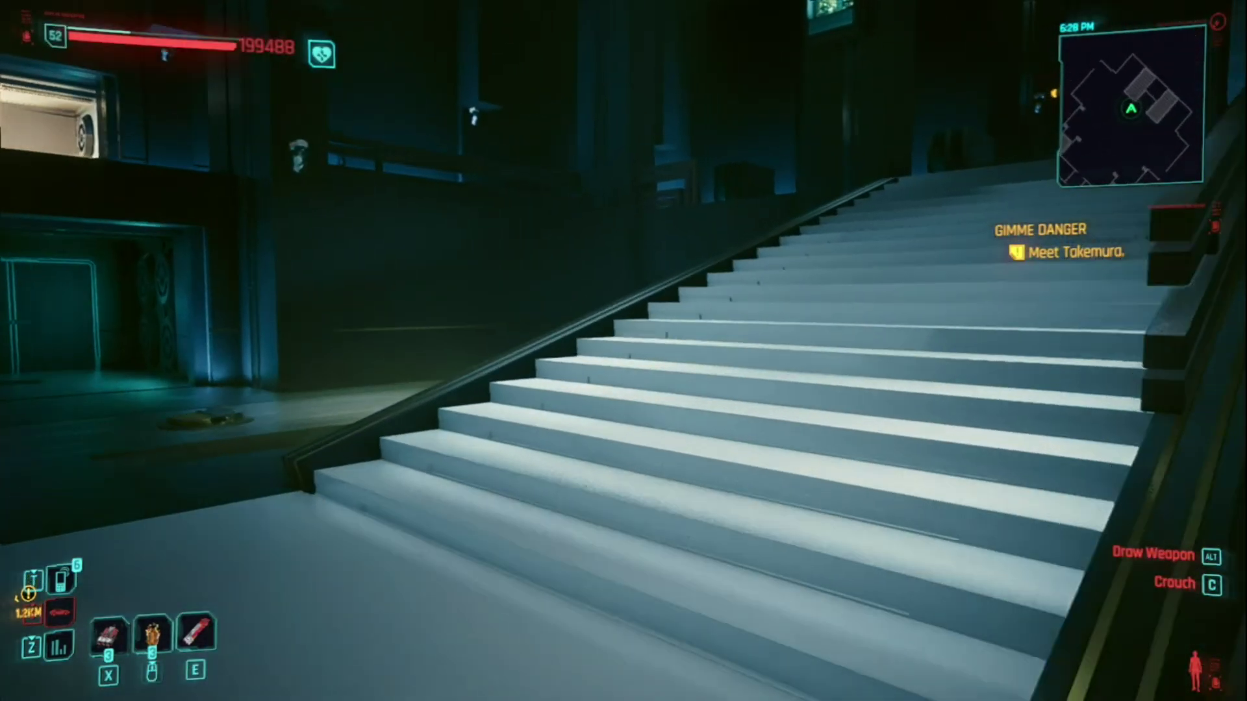
key("w")
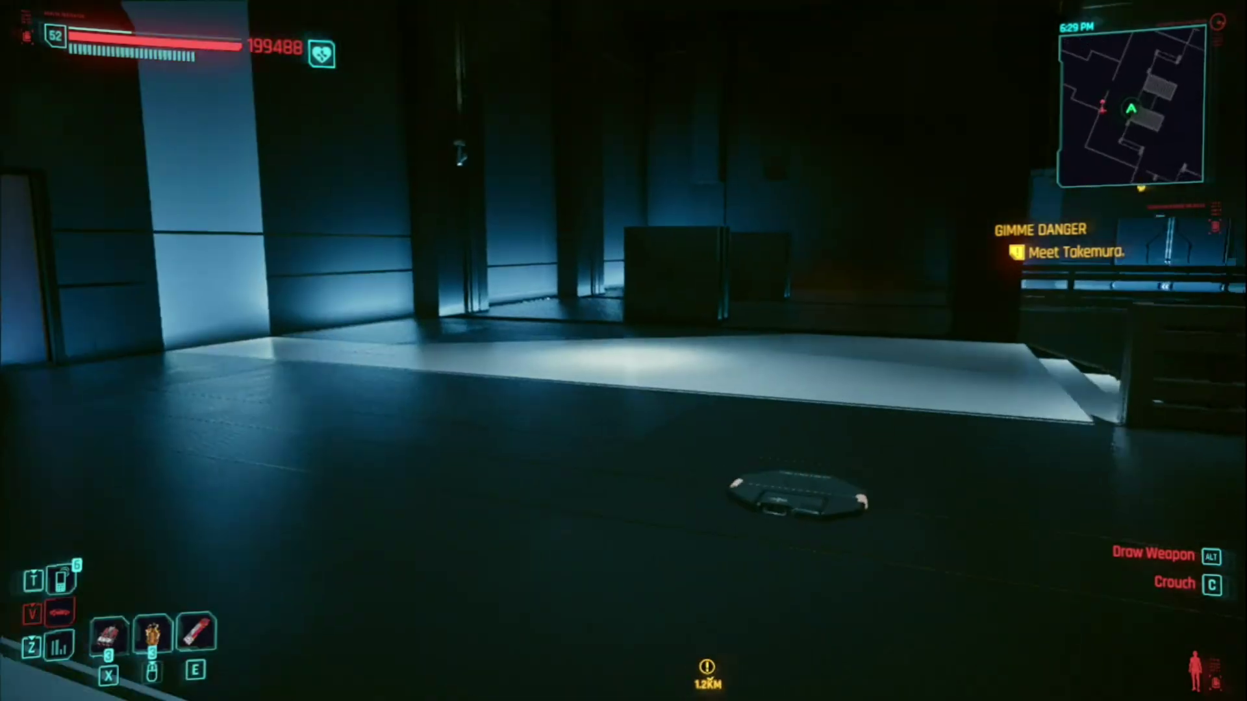
key("w")
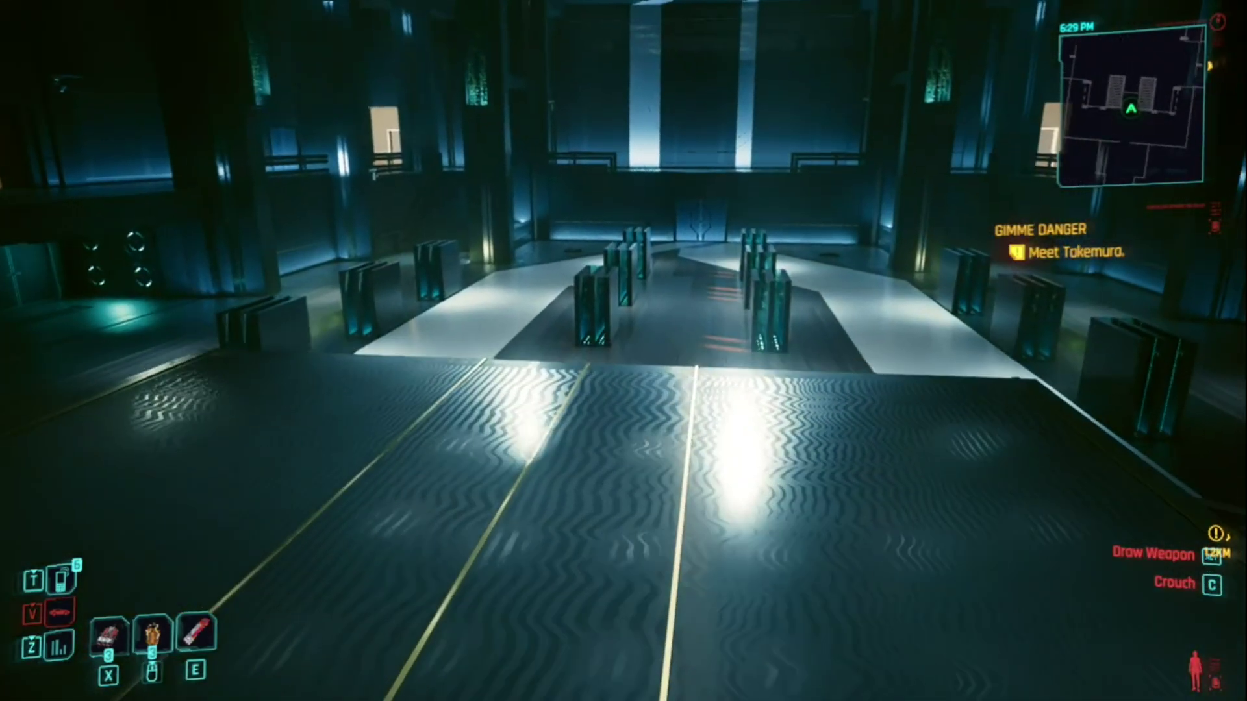
key("w")
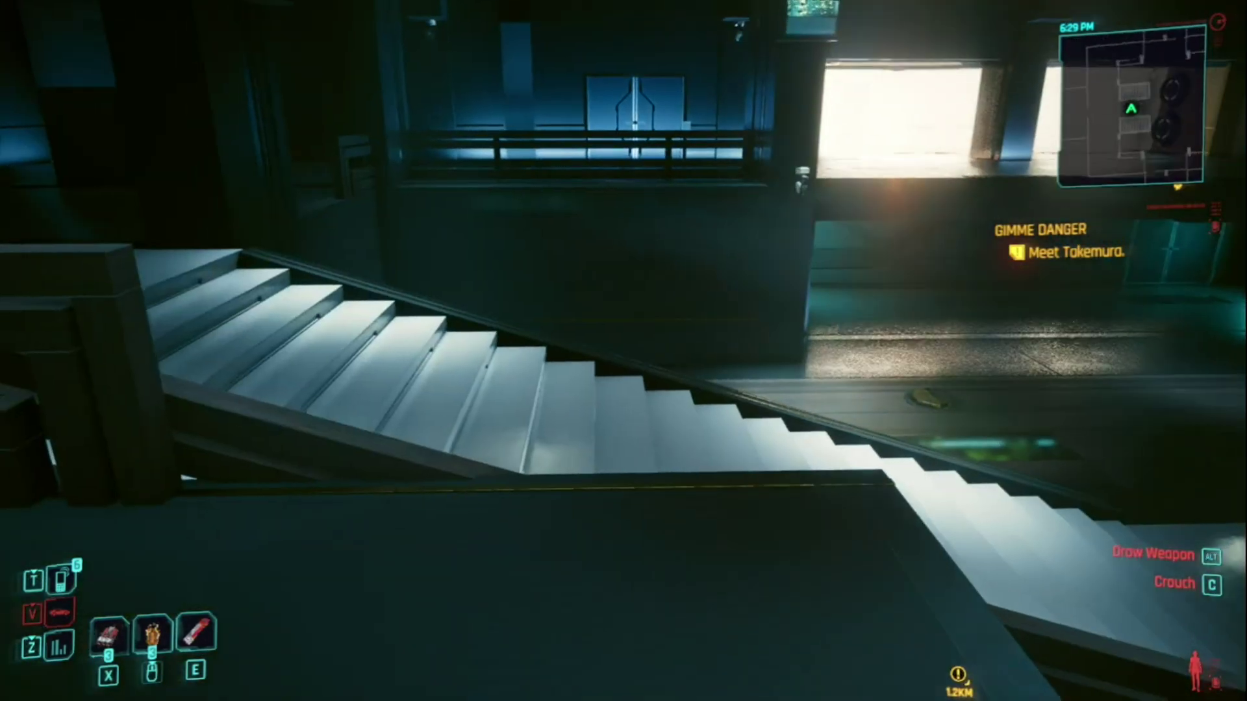
key("w")
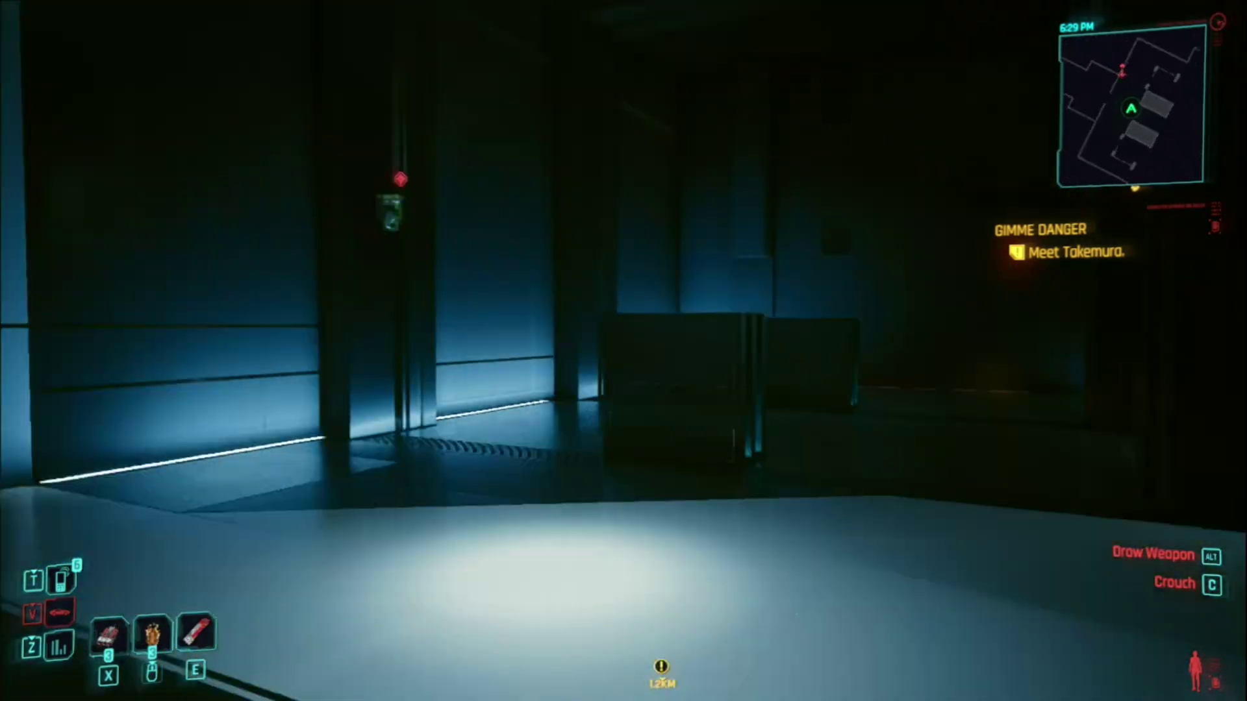
key("w")
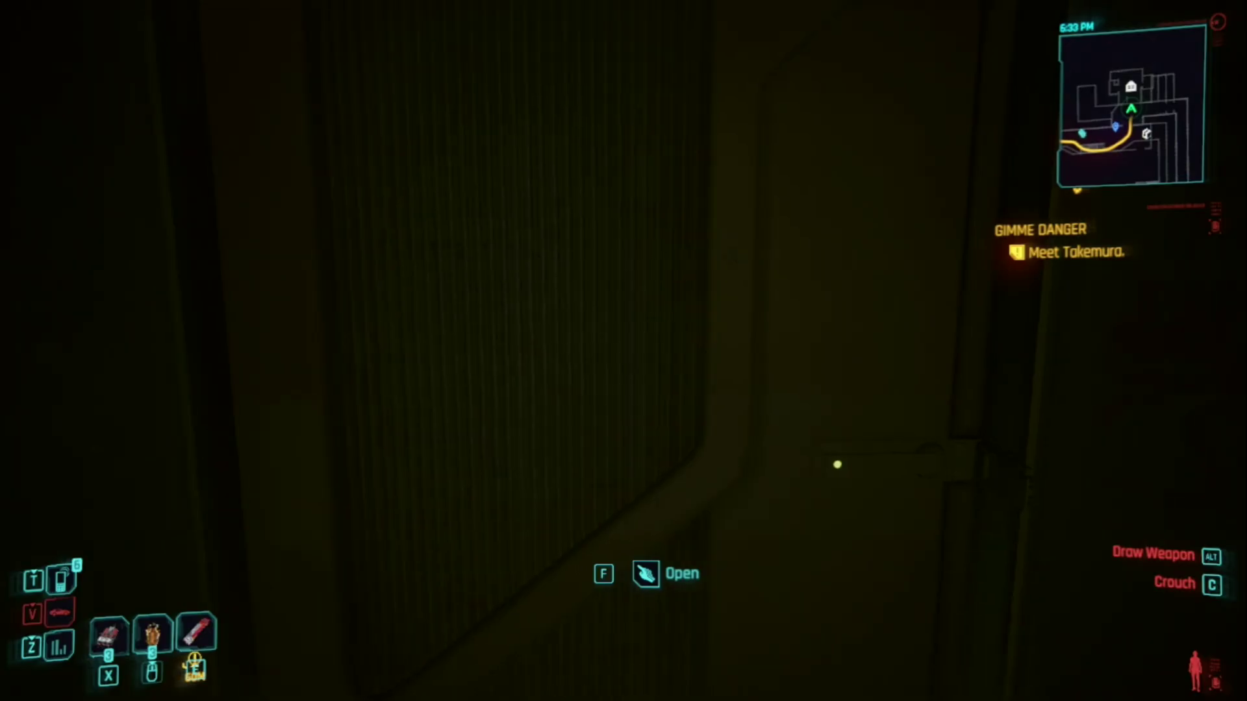
key("s")
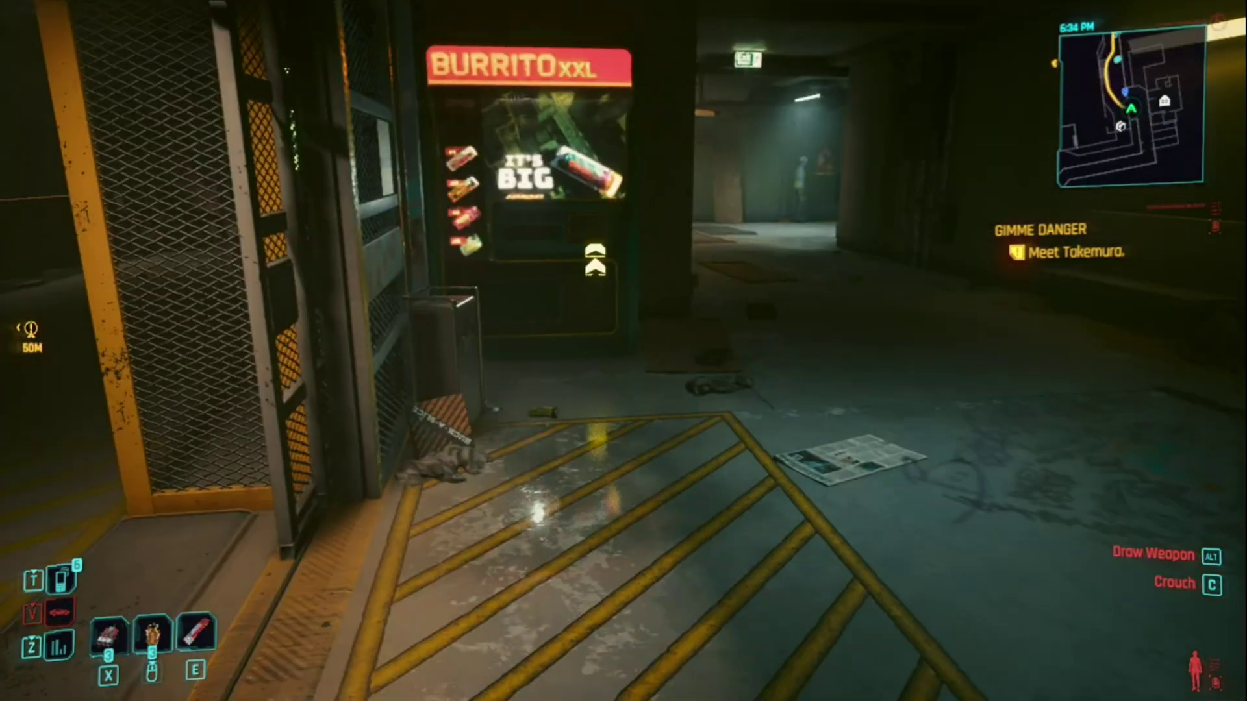
- Look around the caged parking area and its corridors, then walk up to the graffiti barrier
key("w")
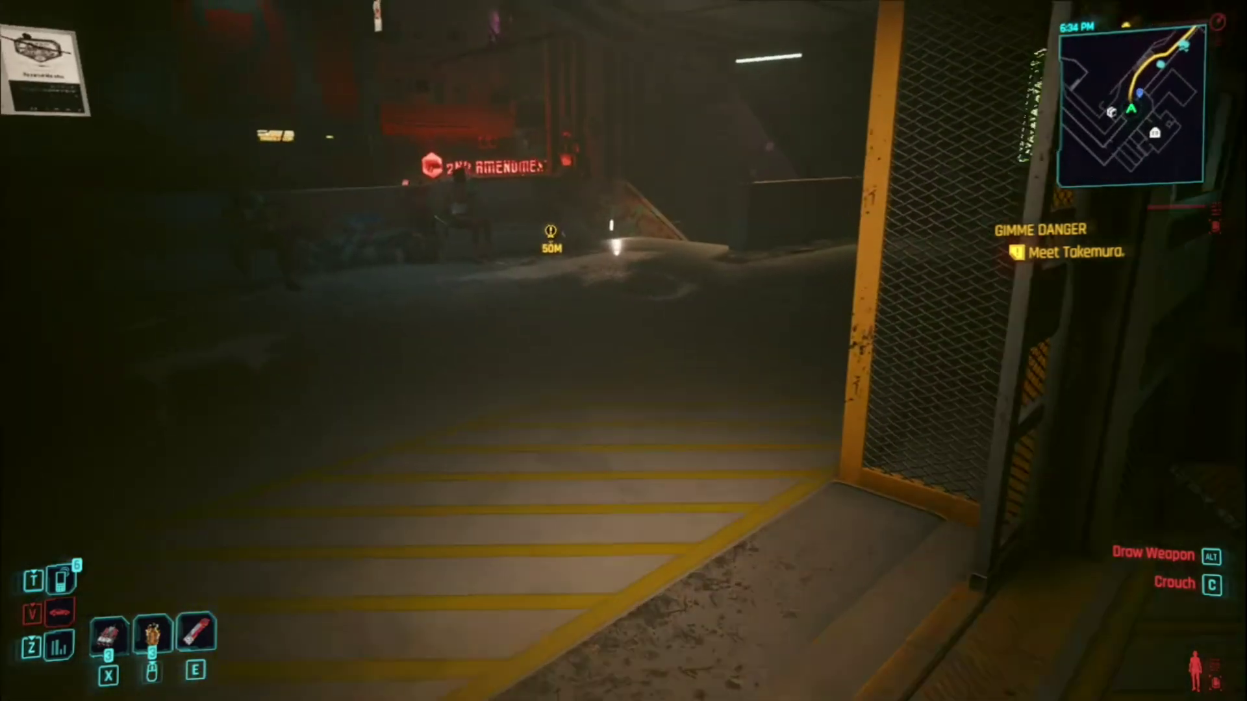
key("w")
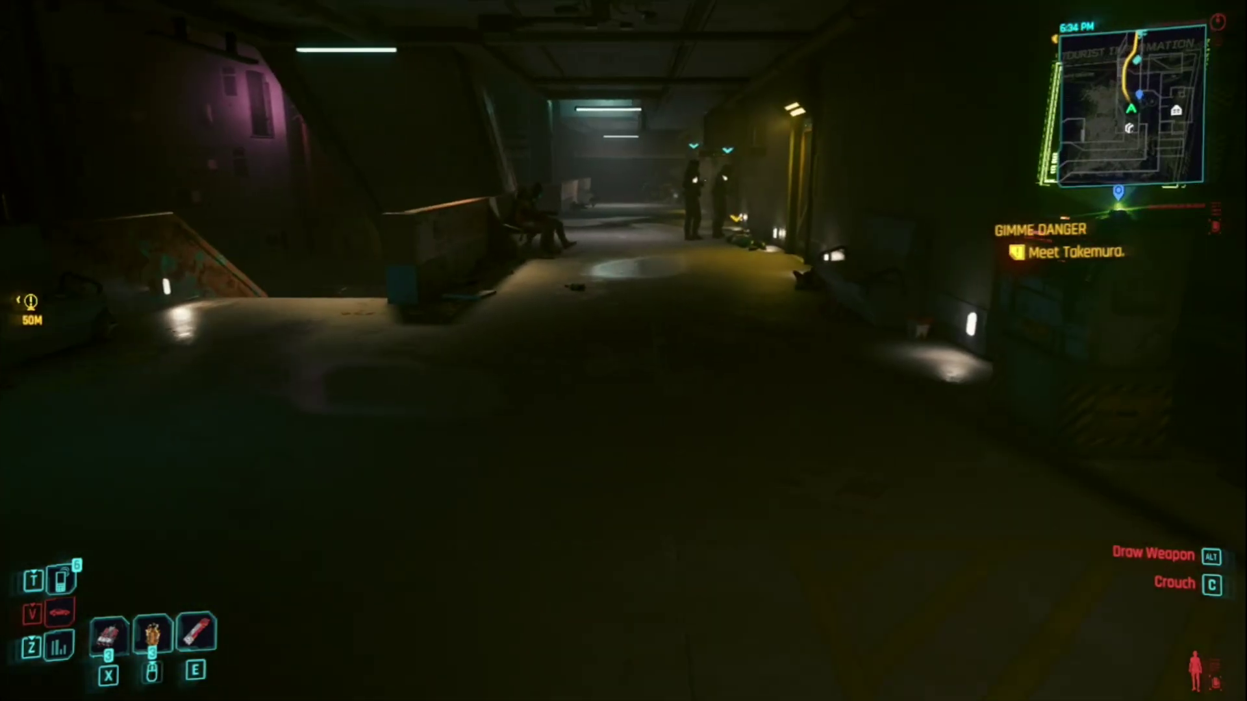
key("w")
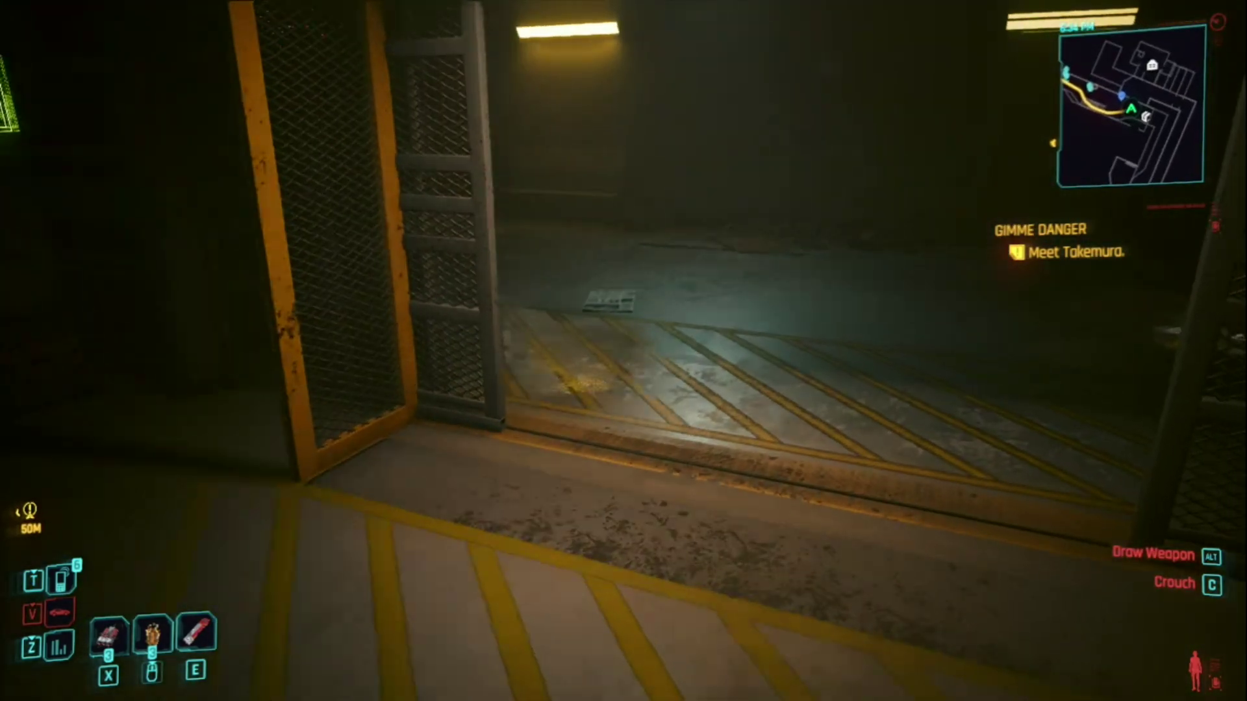
key("w")
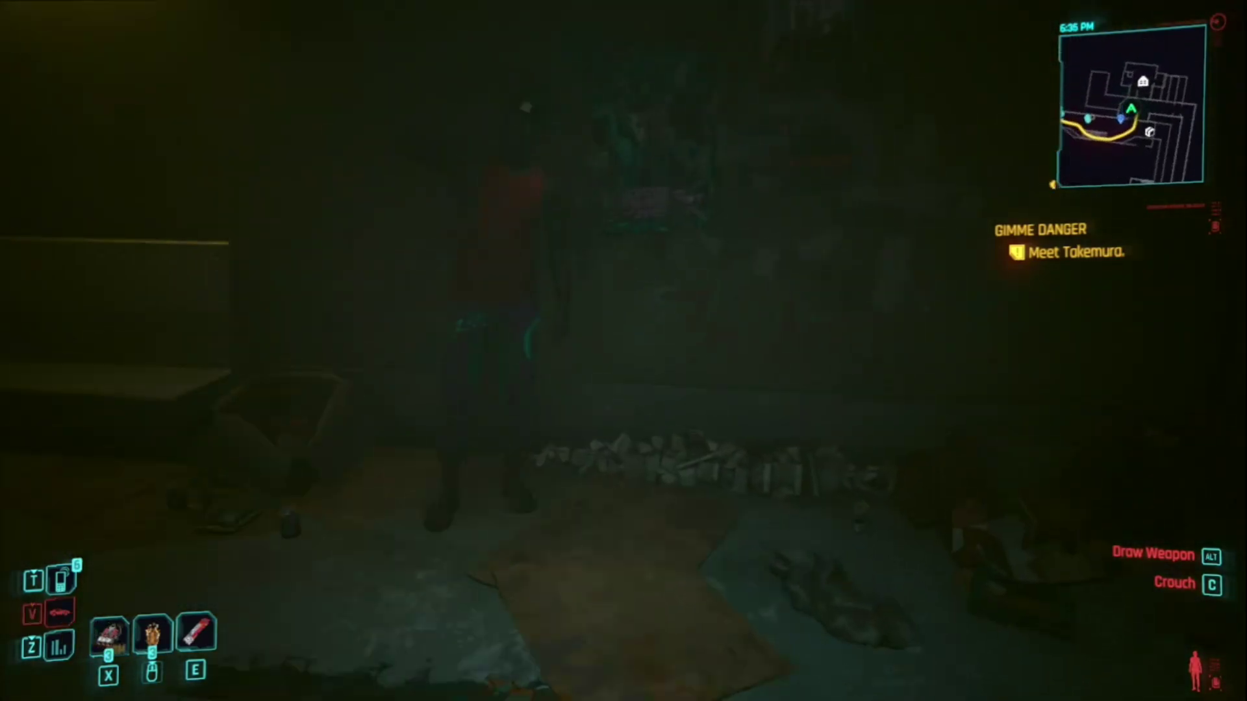
key("w")
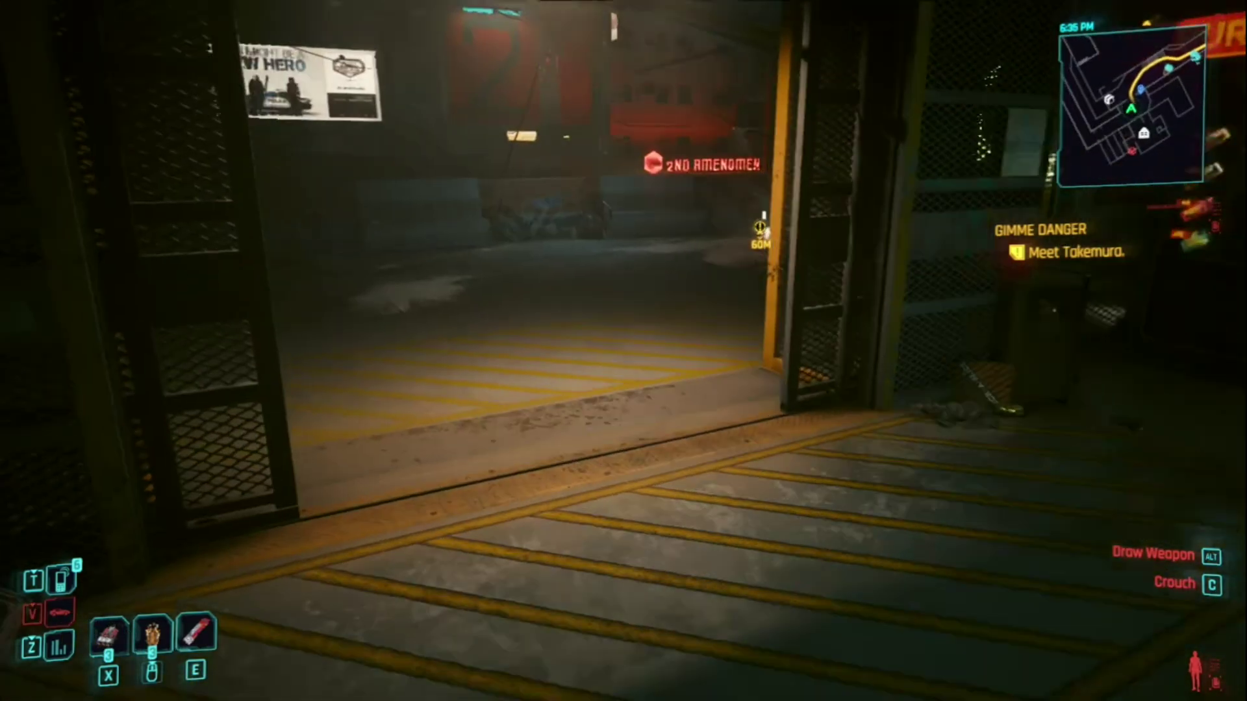
key("w")
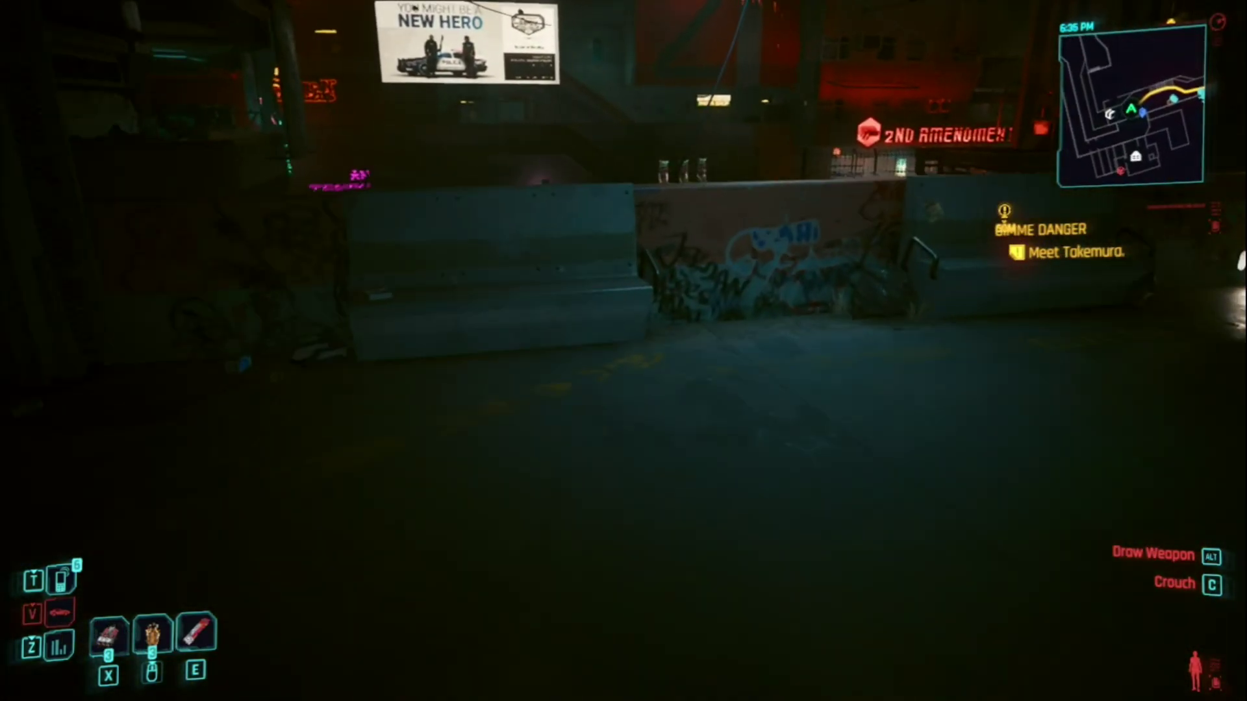